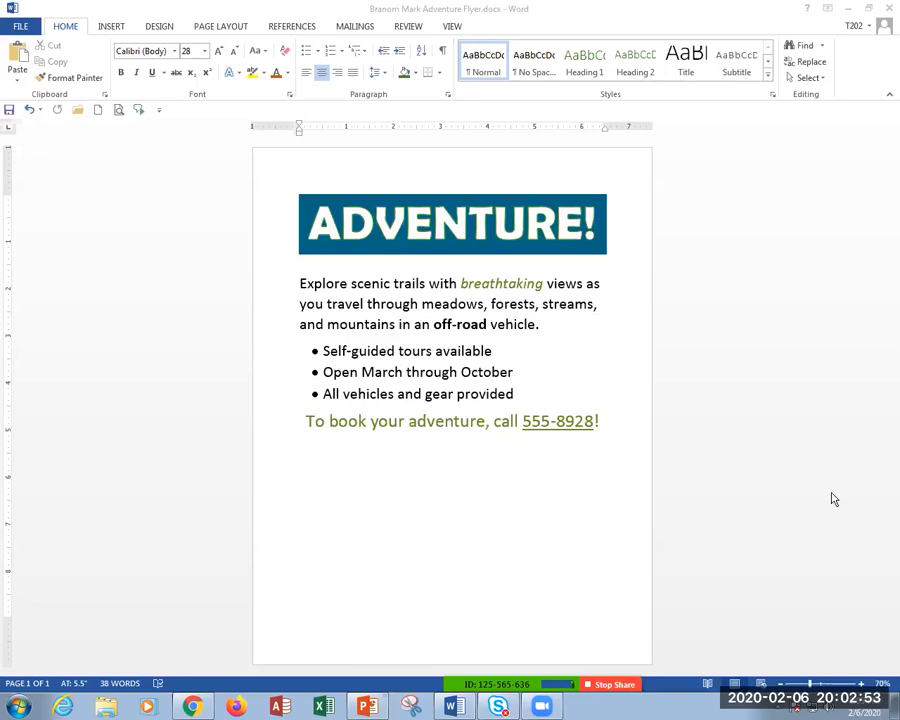
Switch to Chrome and download Mountain Trail.jpg from the course's MS Word - Week 1 module into the Downloads folder.
left_click(193, 706)
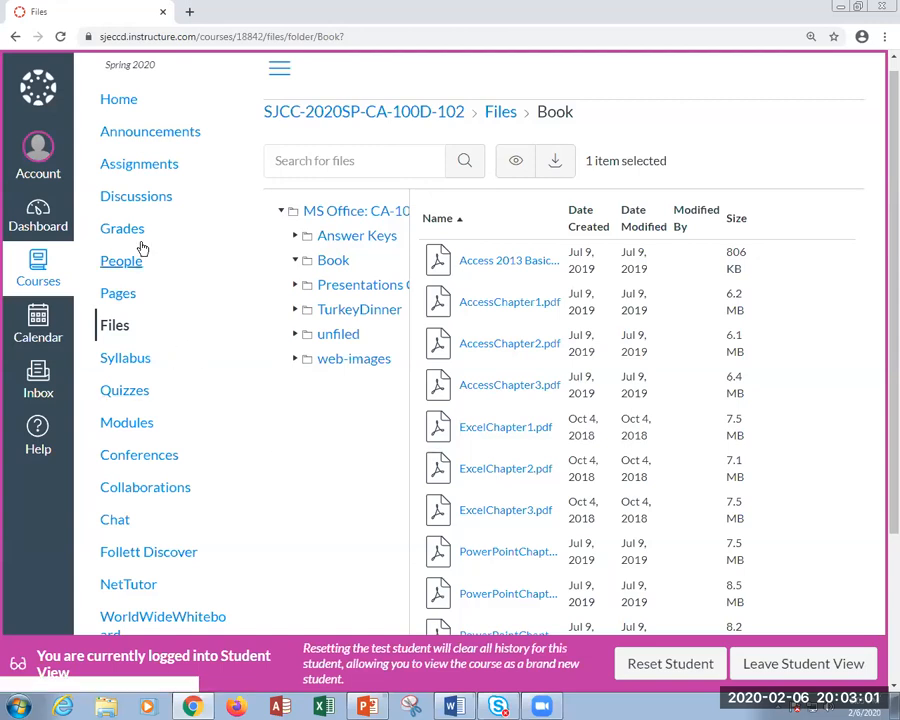
left_click(120, 426)
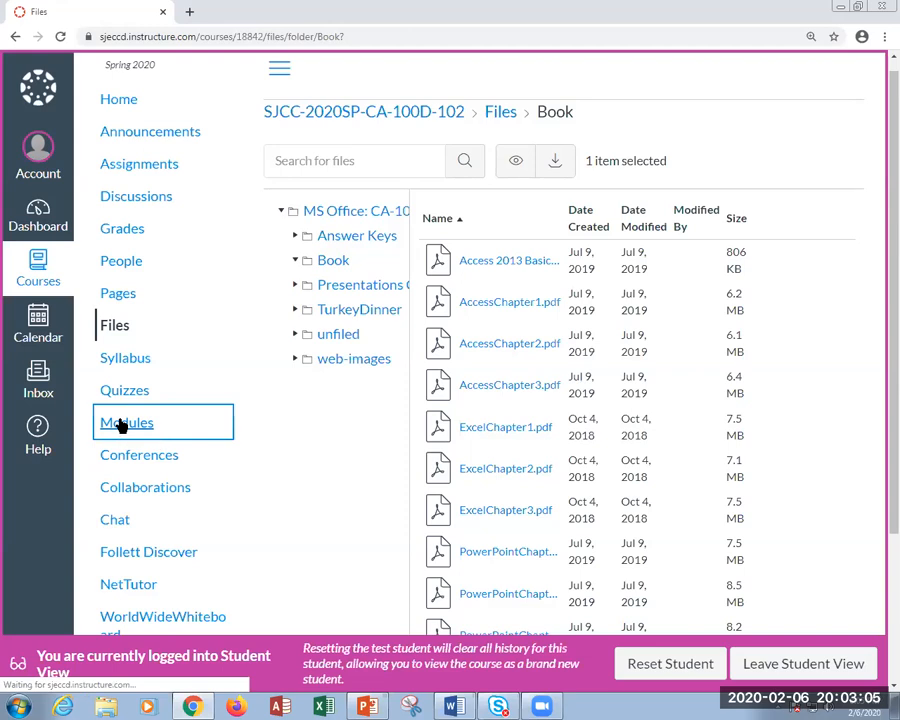
scroll(448, 340, "down", 3)
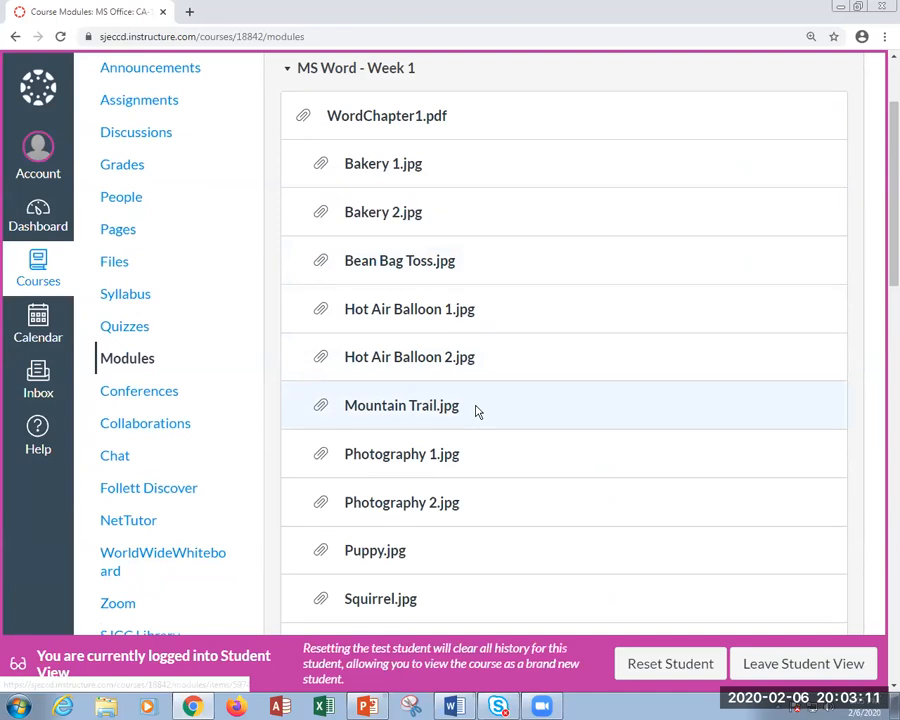
left_click(405, 412)
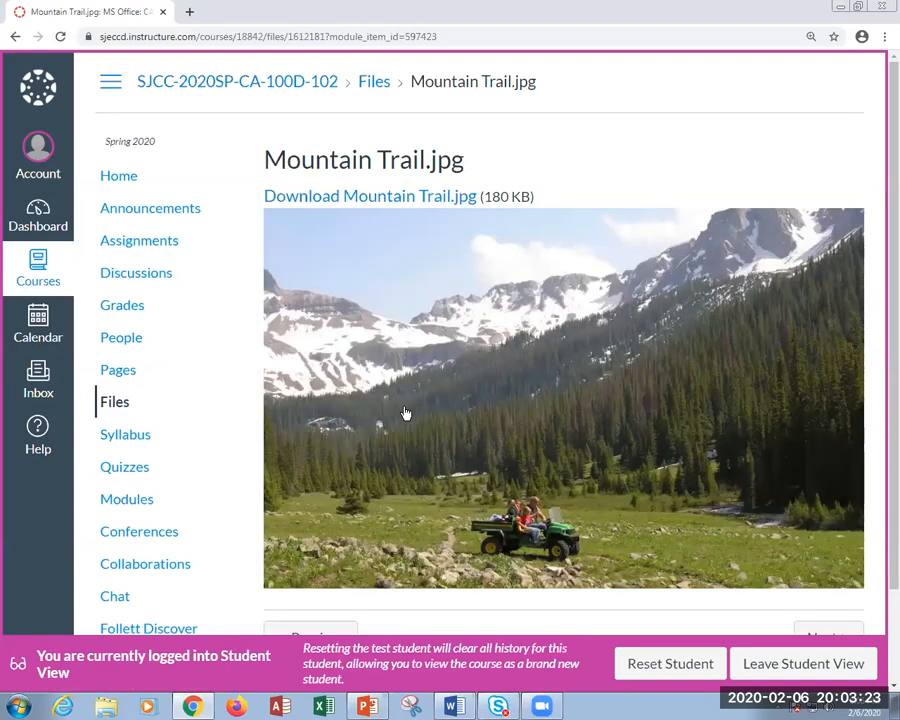
left_click(388, 200)
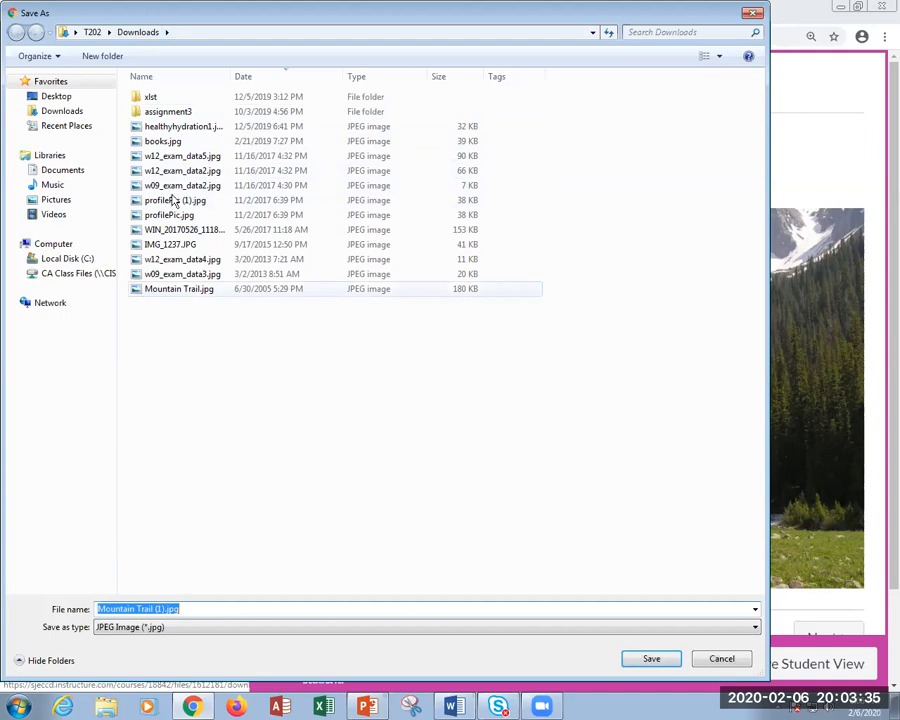
left_click(665, 664)
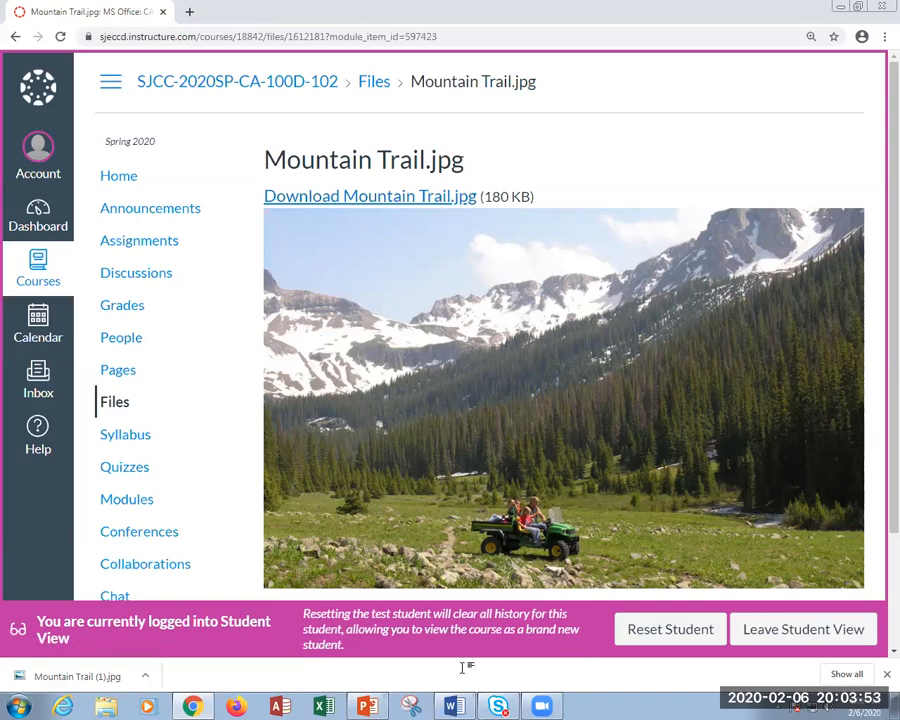
Return to Word and insert Mountain Trail.jpg from the Downloads folder on the blank line between the ADVENTURE! headline and the first paragraph.
key("alt+Tab")
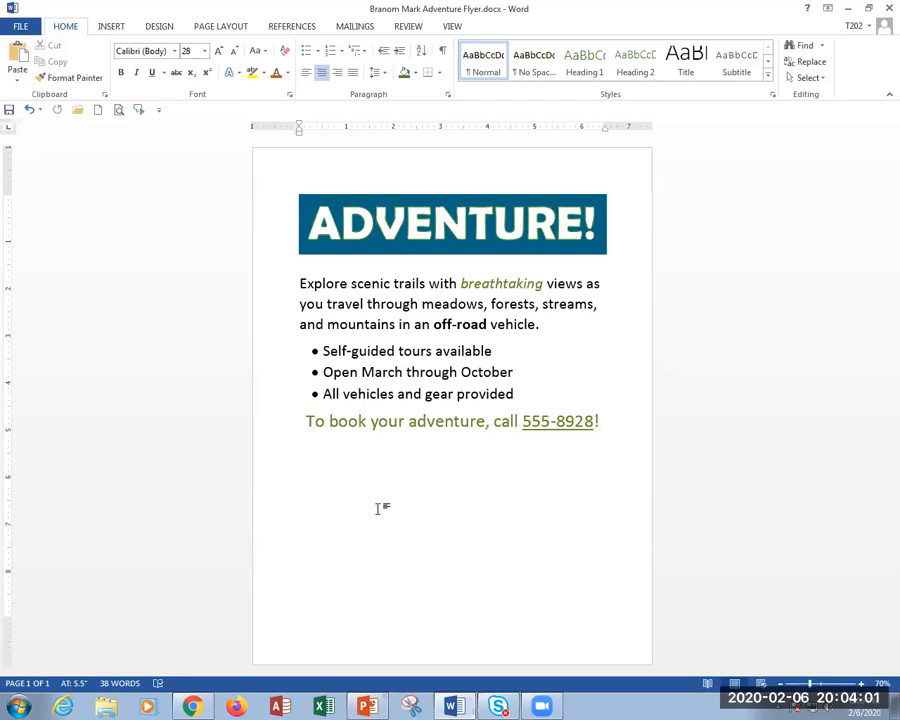
left_click(101, 27)
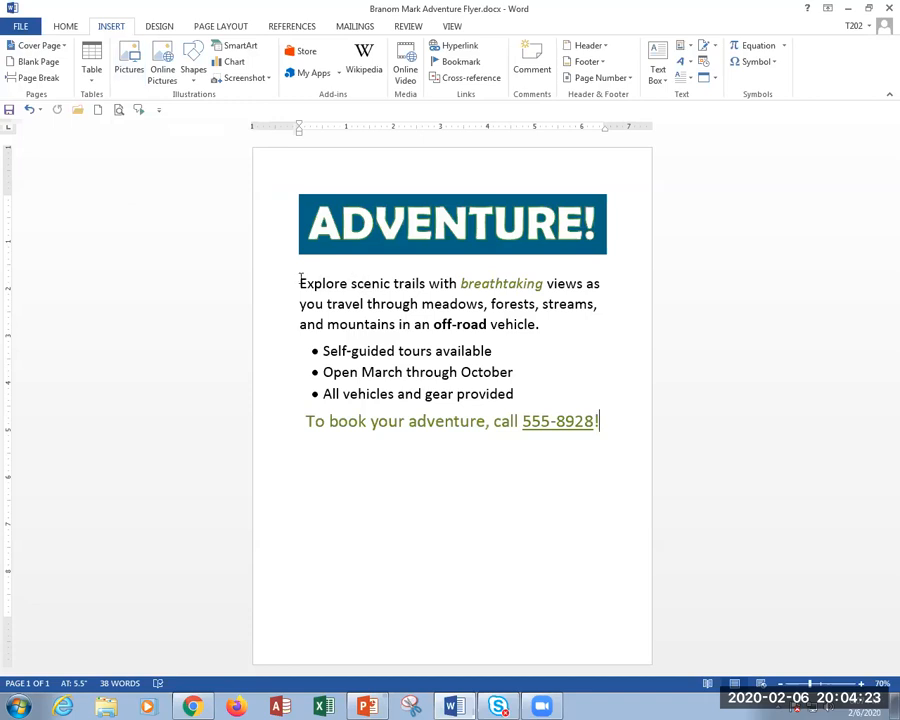
left_click(426, 261)
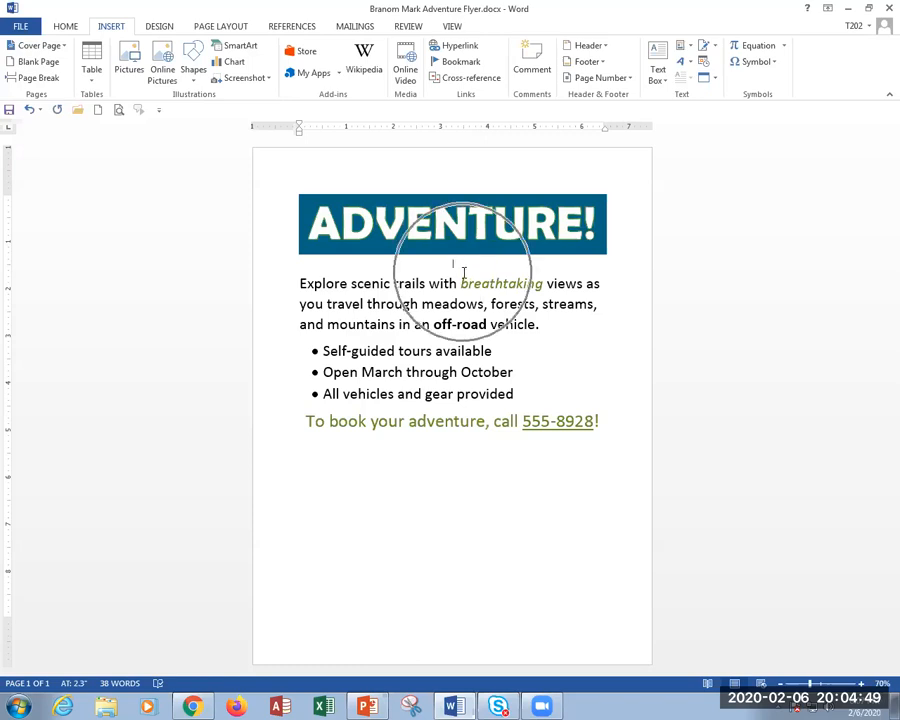
key("ctrl")
key("ctrl")
key("ctrl")
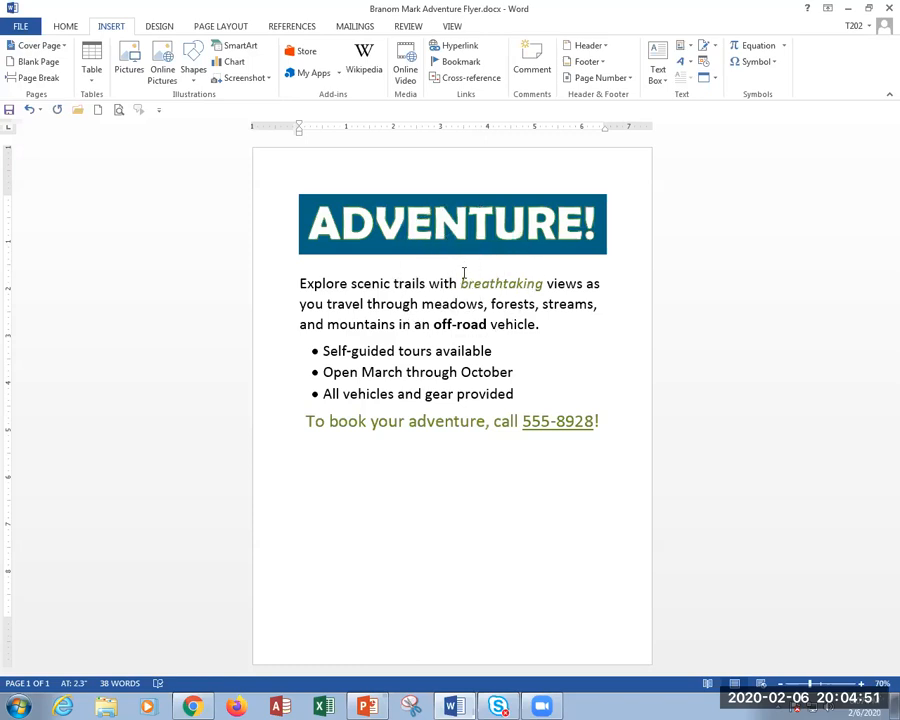
key("ctrl")
left_click(128, 70)
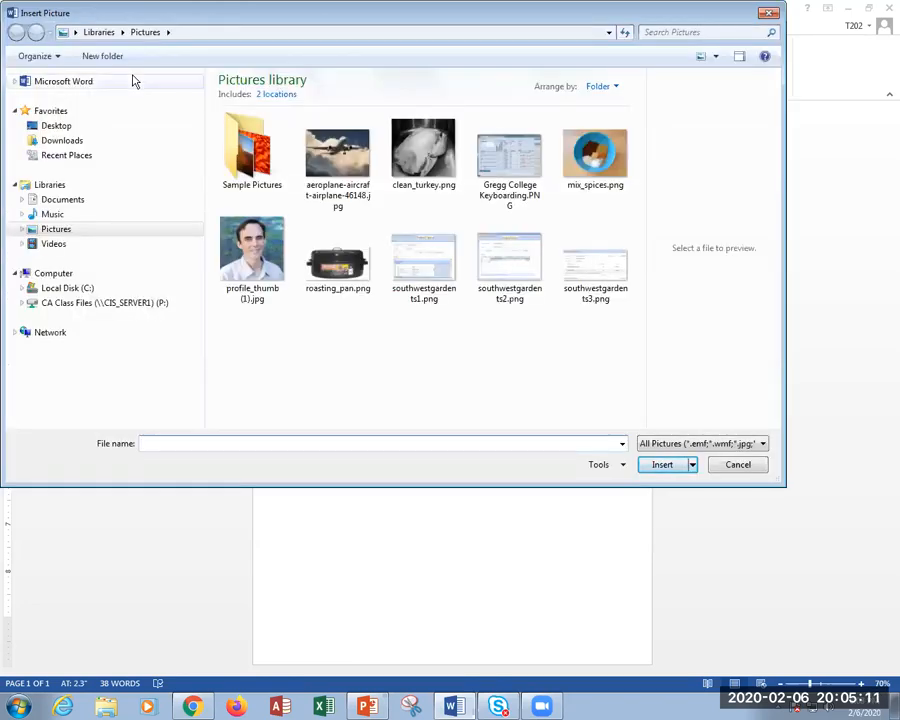
left_click(76, 146)
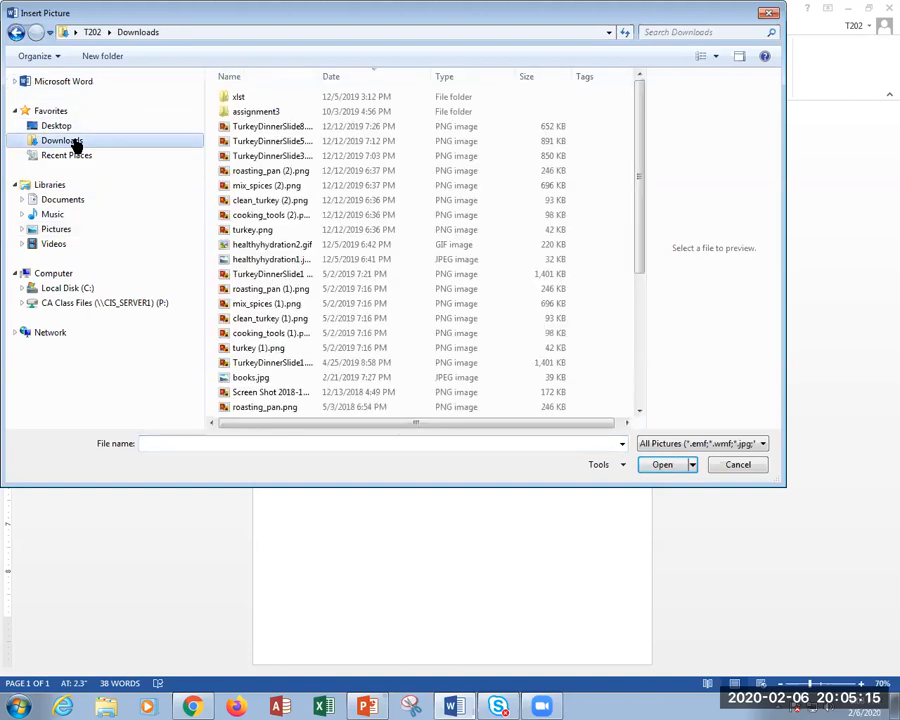
left_click(362, 78)
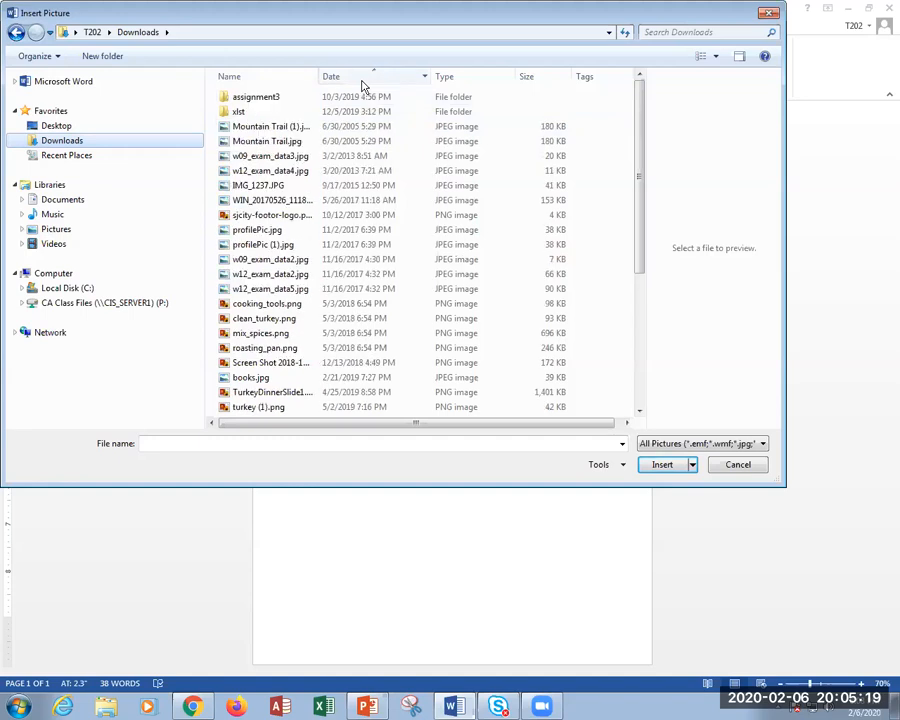
left_click(268, 143)
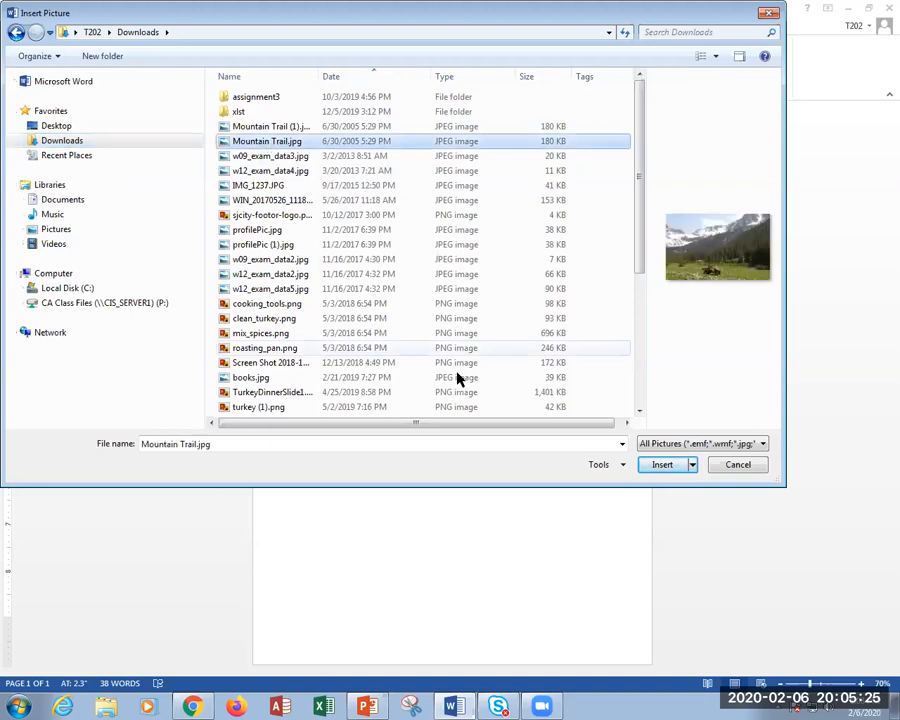
left_click(662, 465)
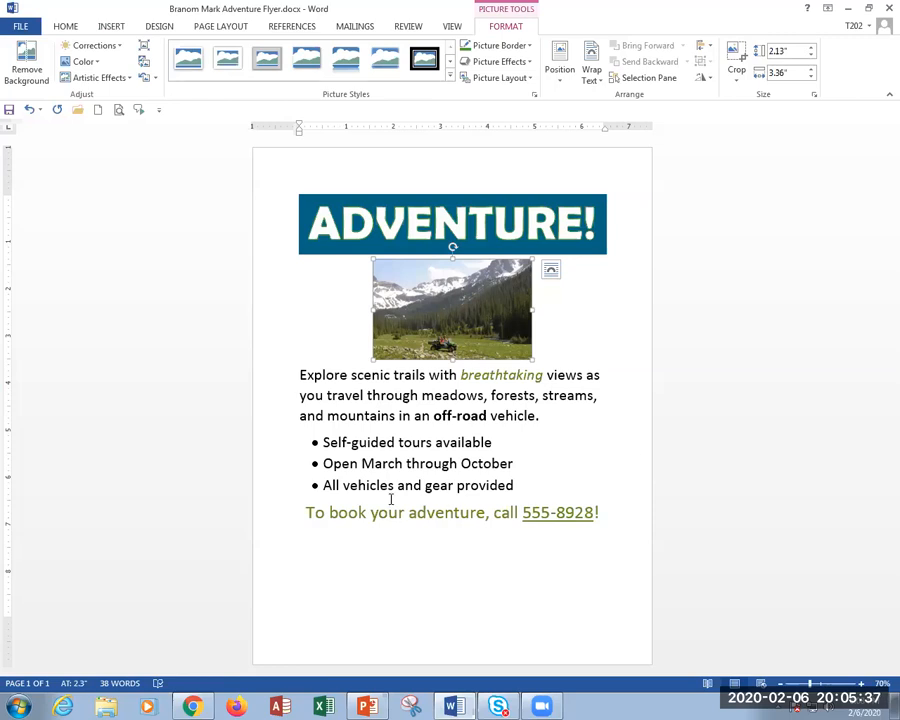
Switch to File Explorer and locate Mountain Trail.jpg on the CA Class Files drive under CA 100_Spring 2017_Student Files, Word_Data_Ch1-3, Chapter 01.
left_click(102, 707)
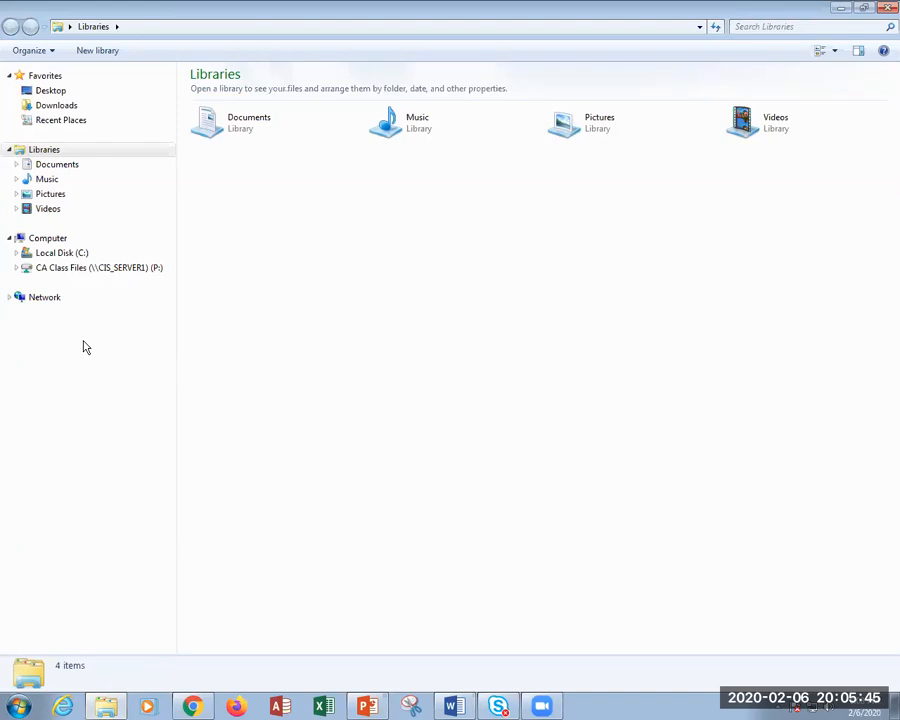
left_click(104, 268)
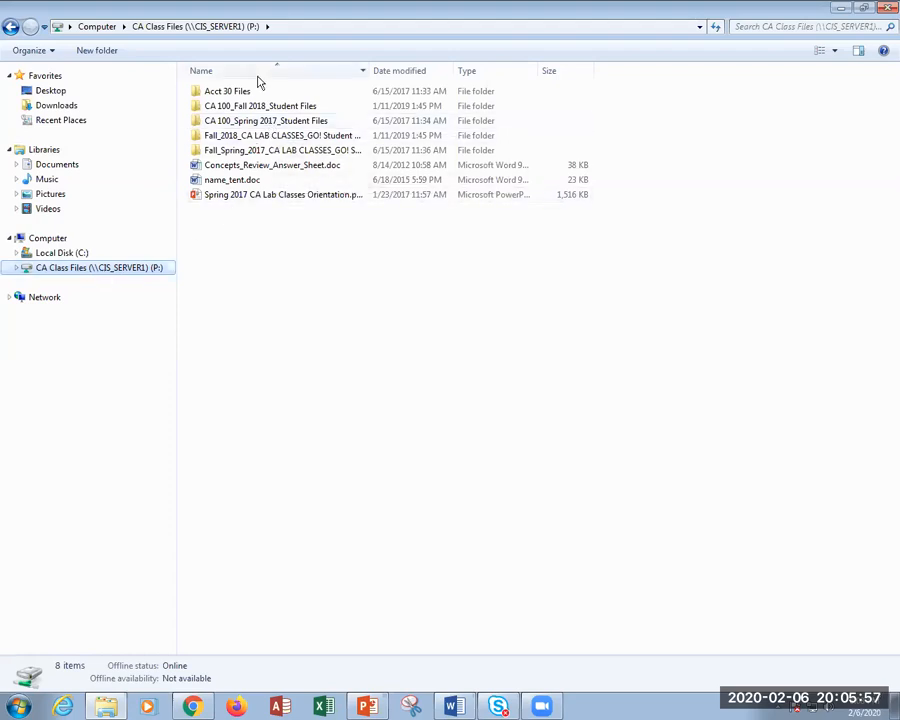
double_click(259, 121)
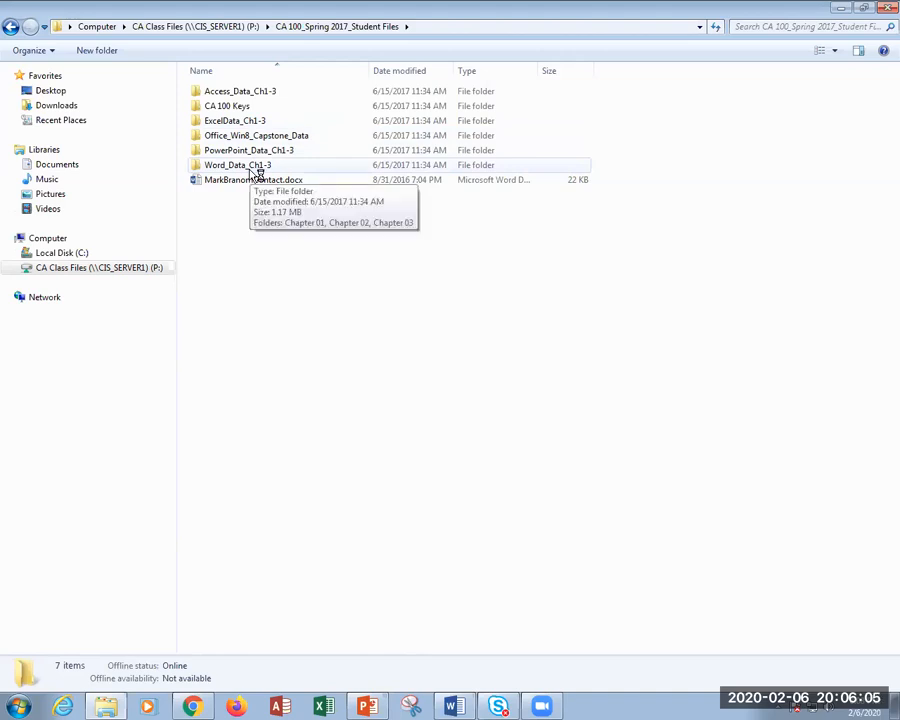
double_click(250, 168)
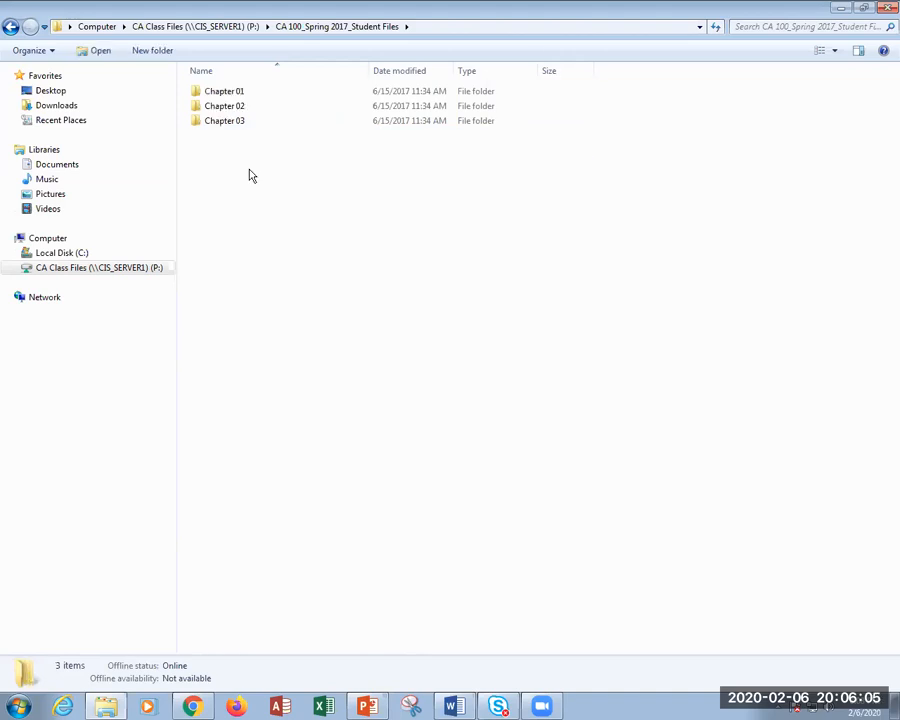
double_click(228, 97)
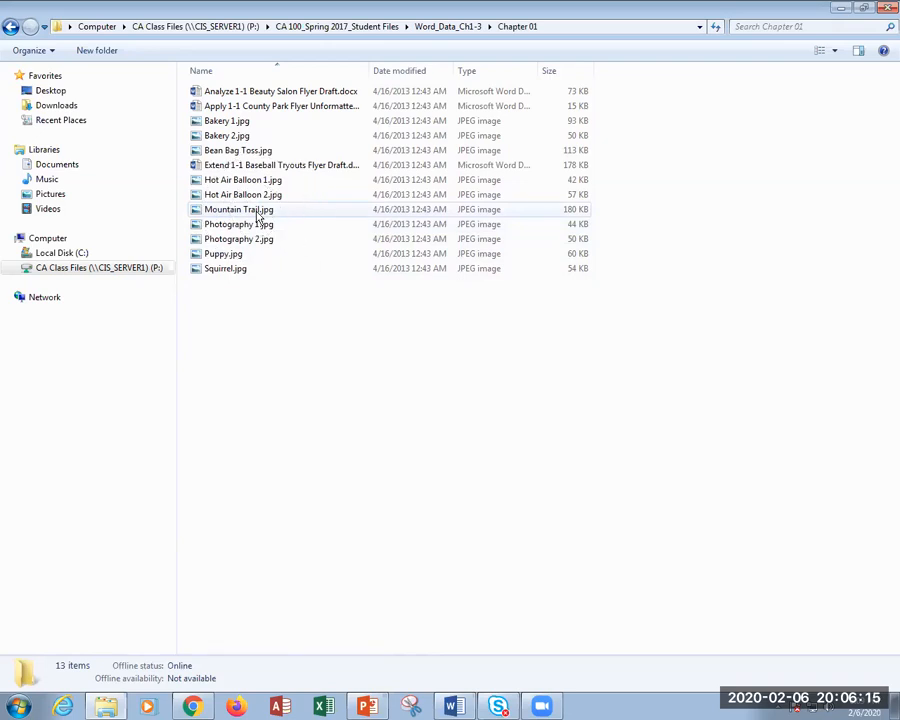
left_click(84, 269)
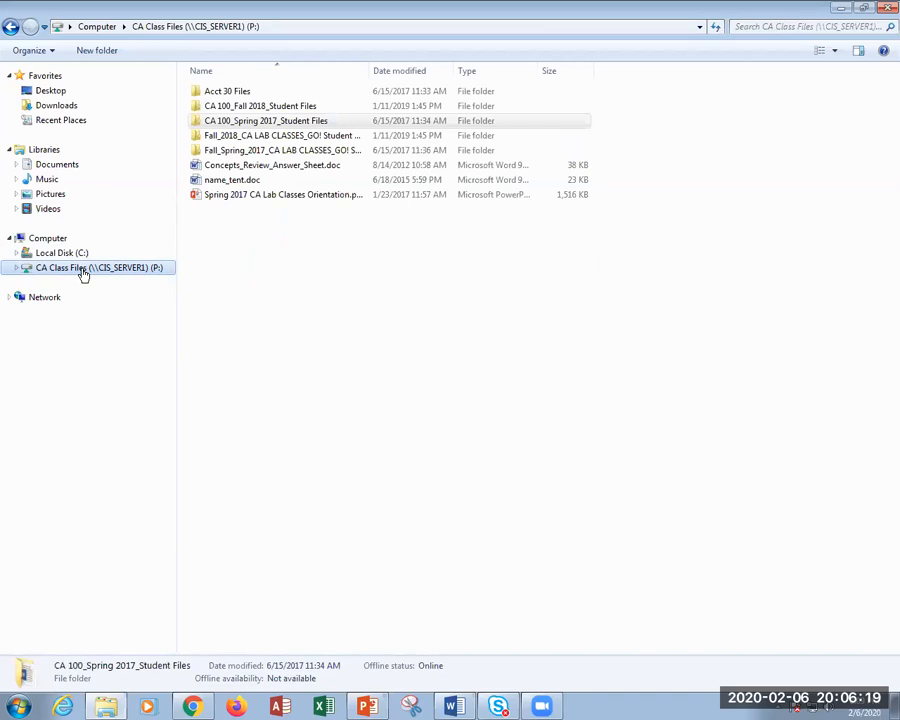
double_click(242, 121)
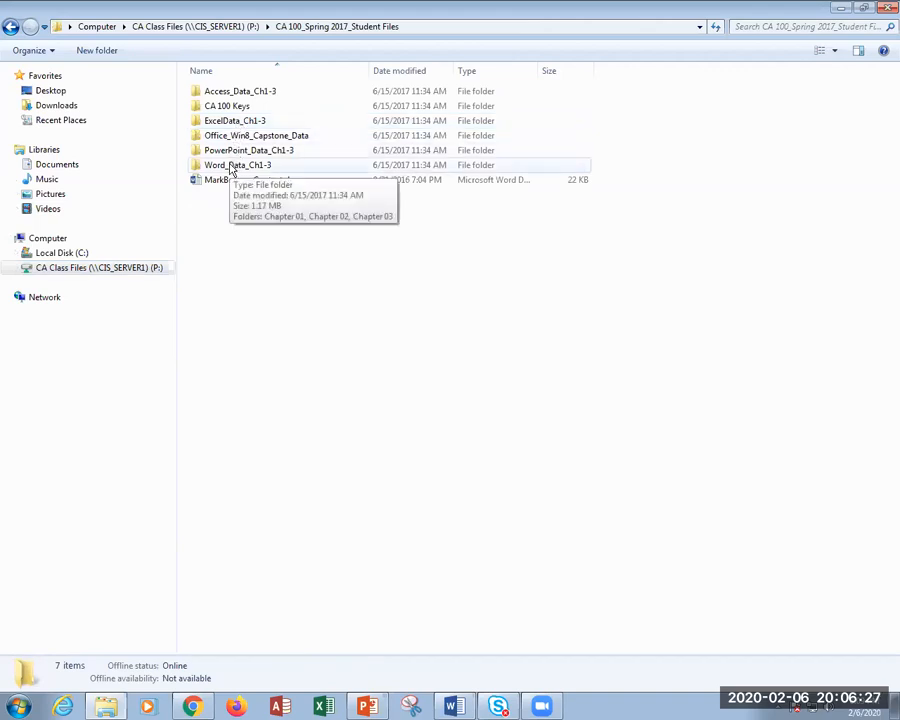
double_click(236, 168)
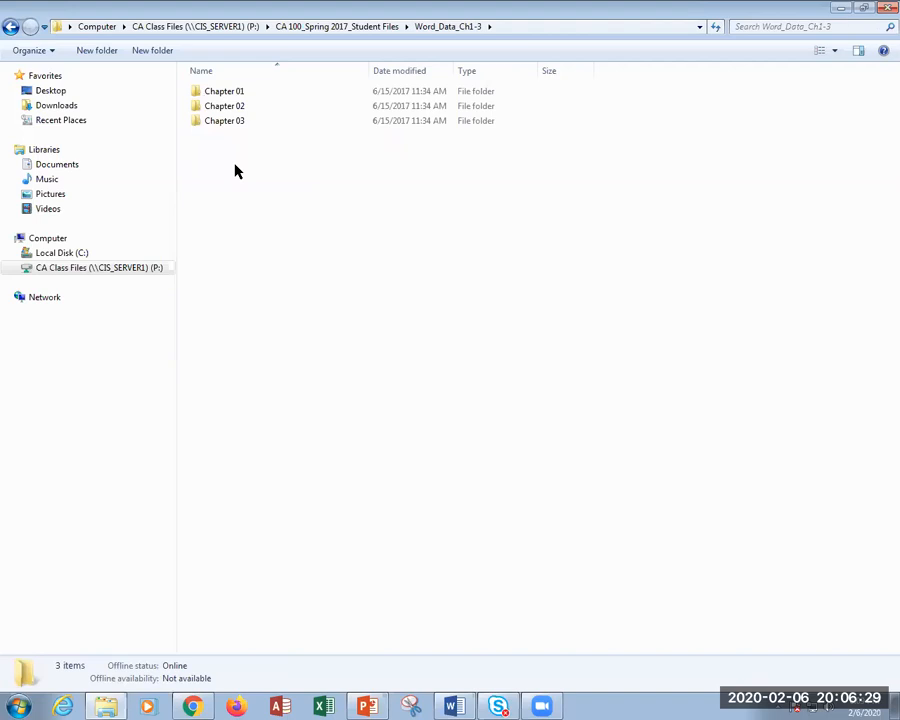
double_click(224, 95)
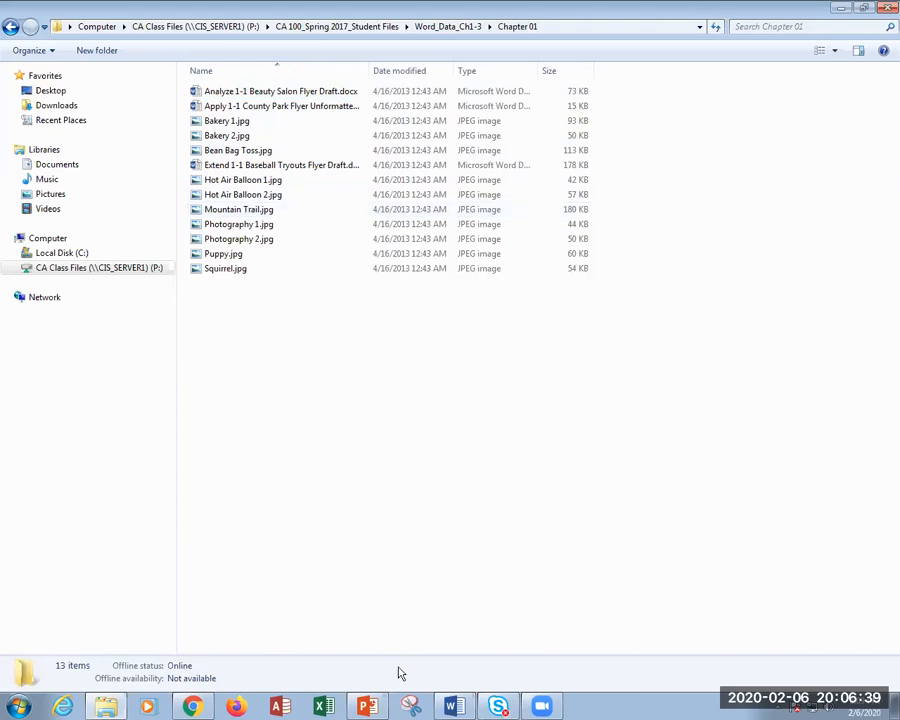
Return to Word and replace the picture with Mountain Trail.jpg from CA Class Files (P:), CA 100_Spring 2017_Student Files, Word_Data_Ch1-3, Chapter 01.
left_click(454, 706)
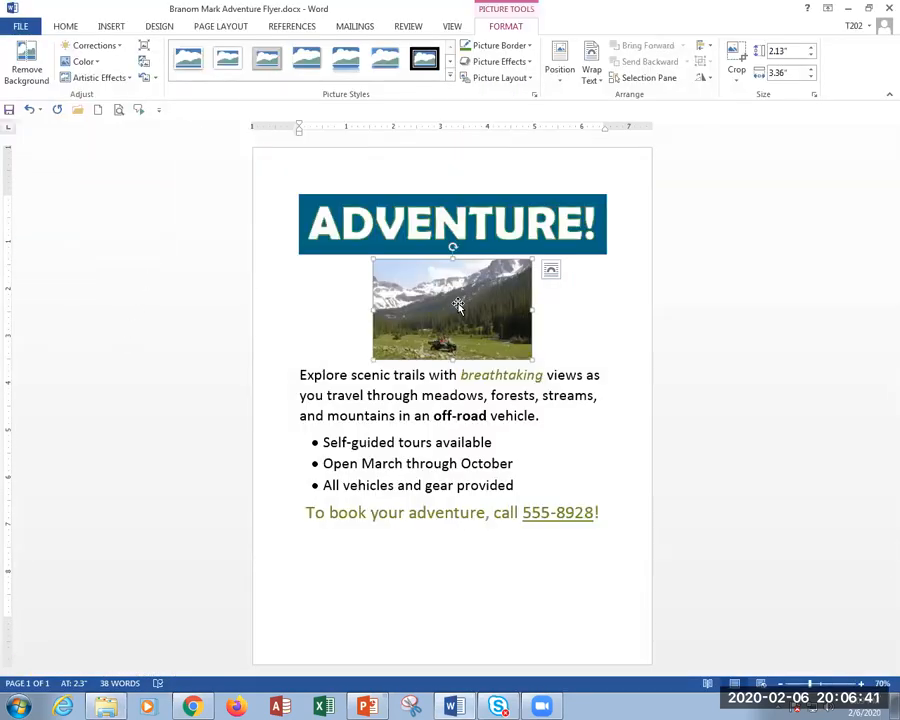
key("Delete")
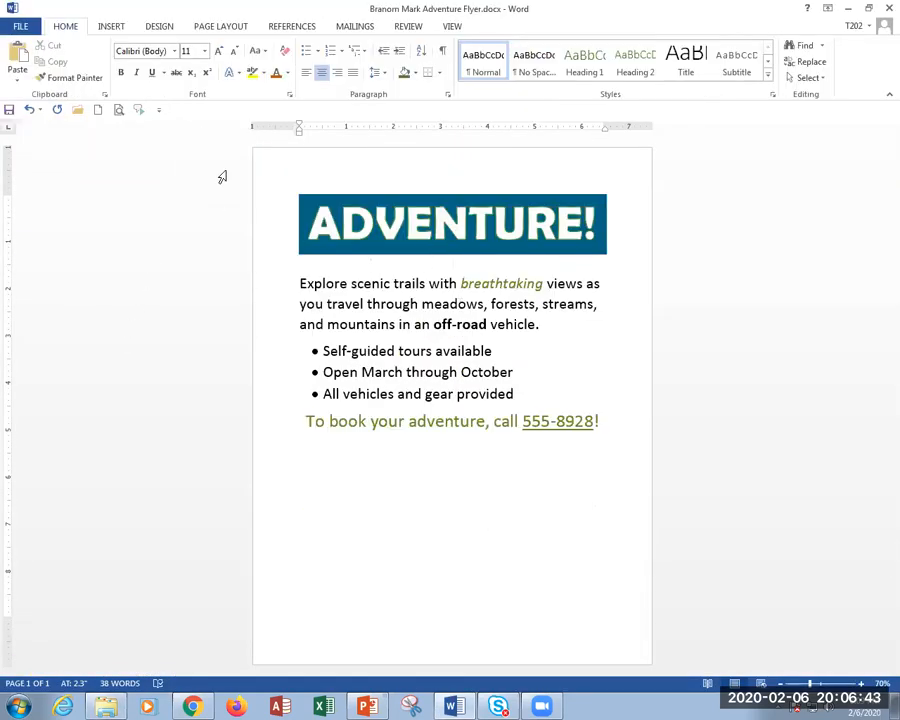
left_click(114, 30)
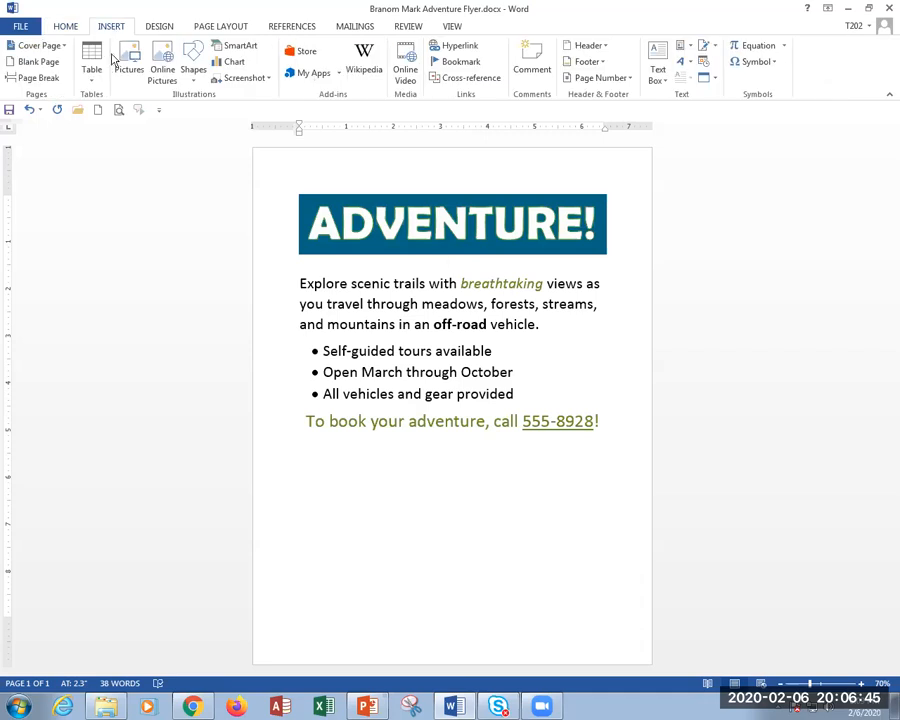
left_click(132, 63)
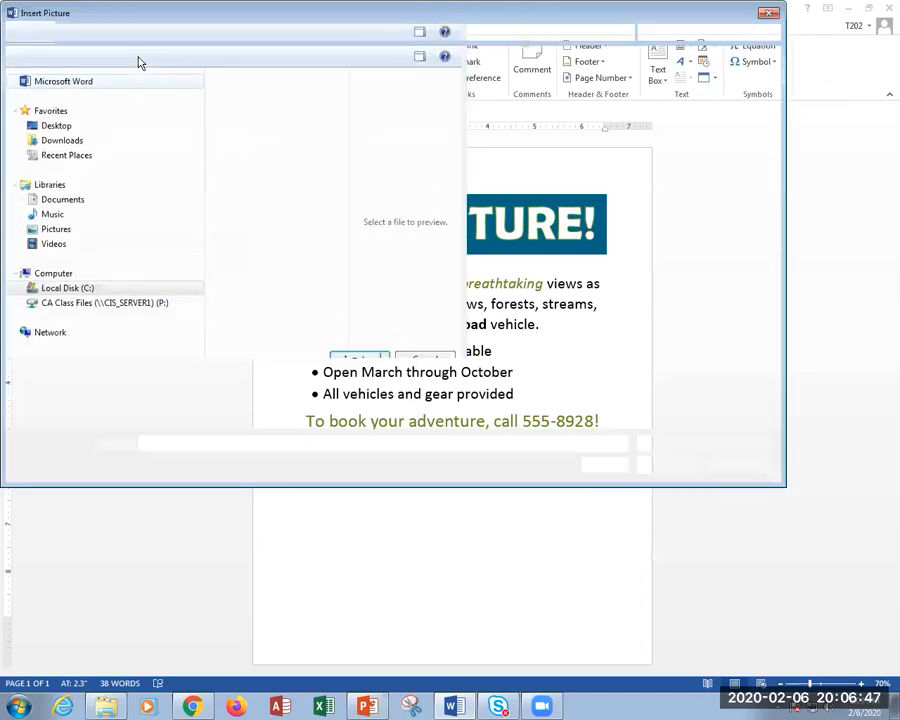
left_click(75, 306)
left_click(75, 306)
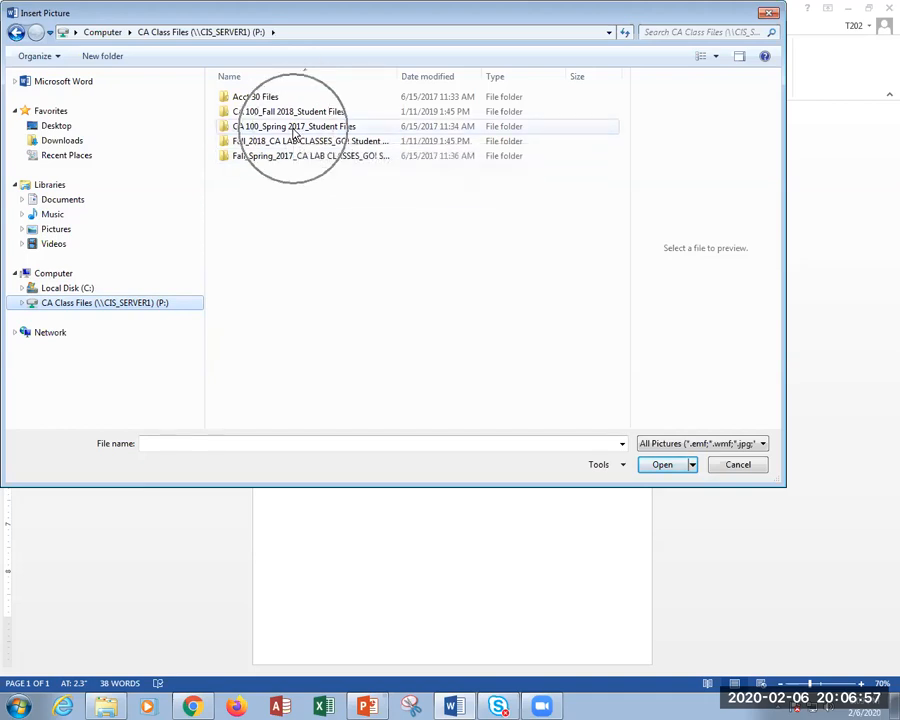
double_click(294, 128)
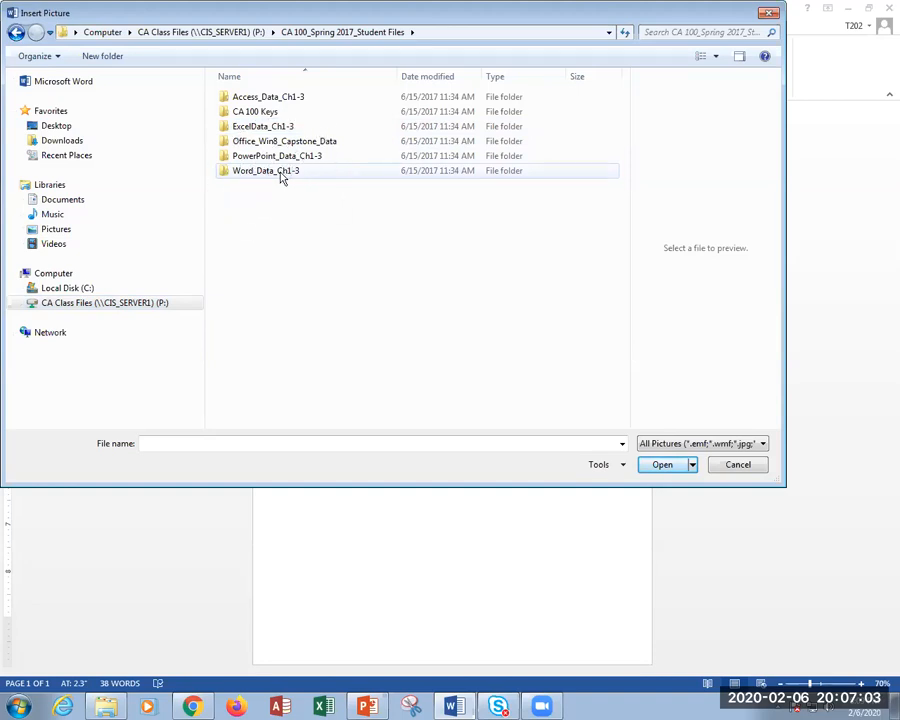
double_click(281, 175)
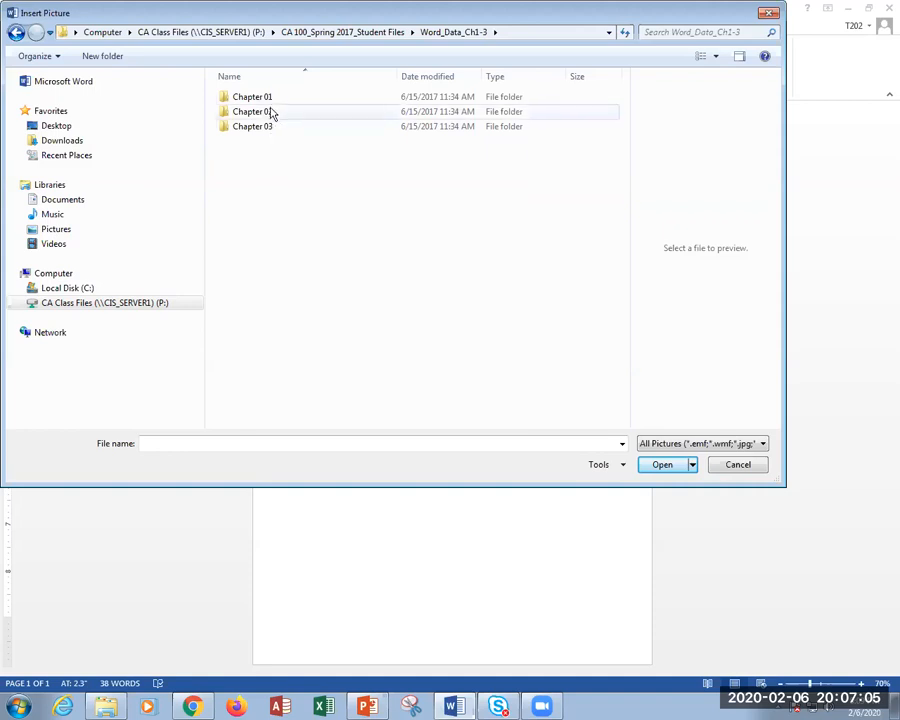
key("ctrl")
key("ctrl")
key("ctrl")
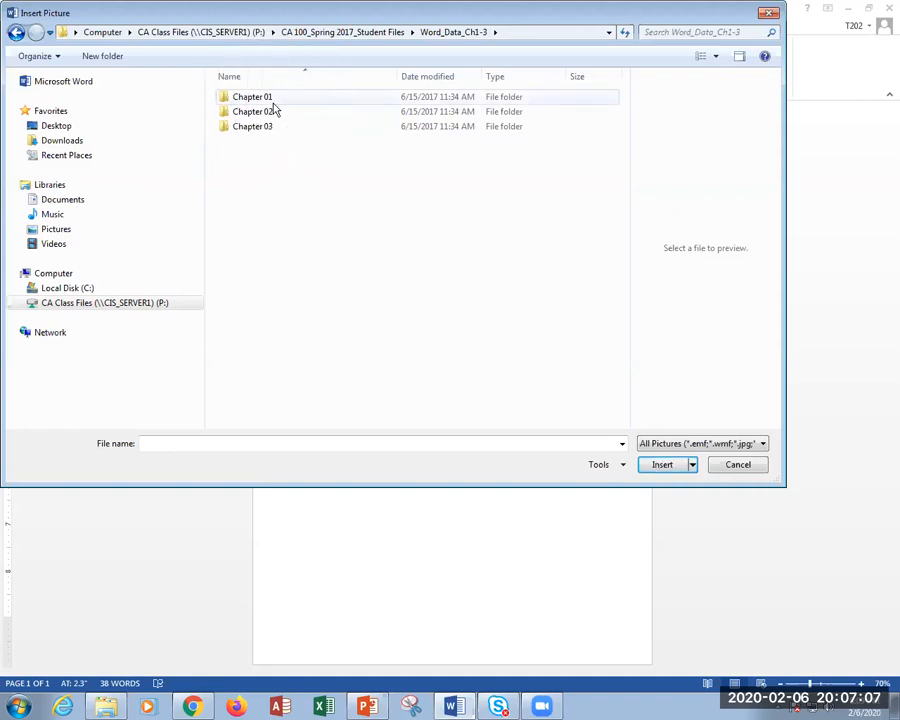
double_click(268, 99)
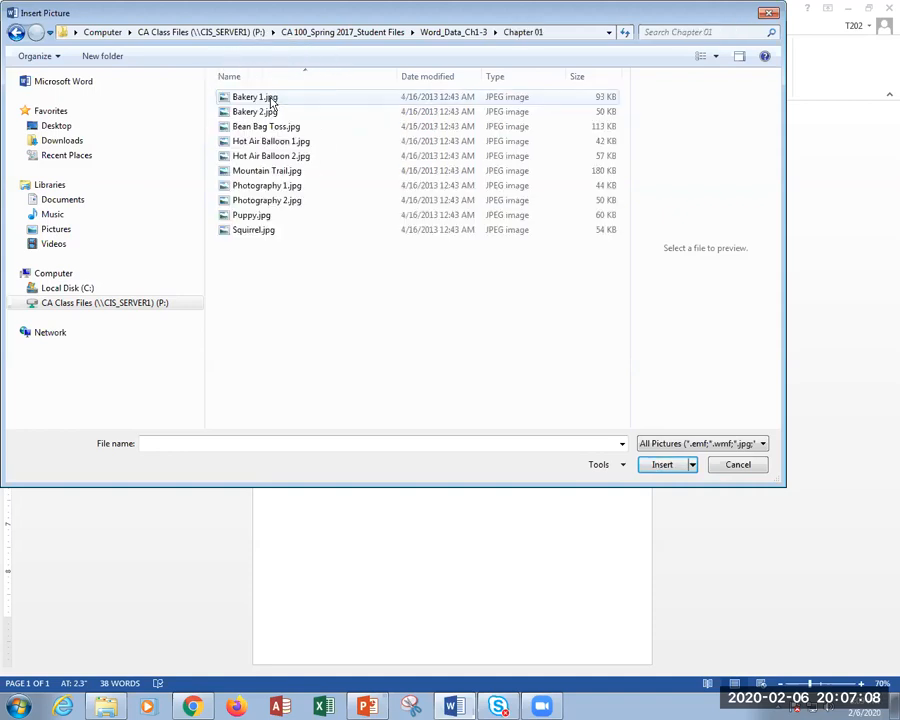
key("ctrl")
key("ctrl")
double_click(276, 174)
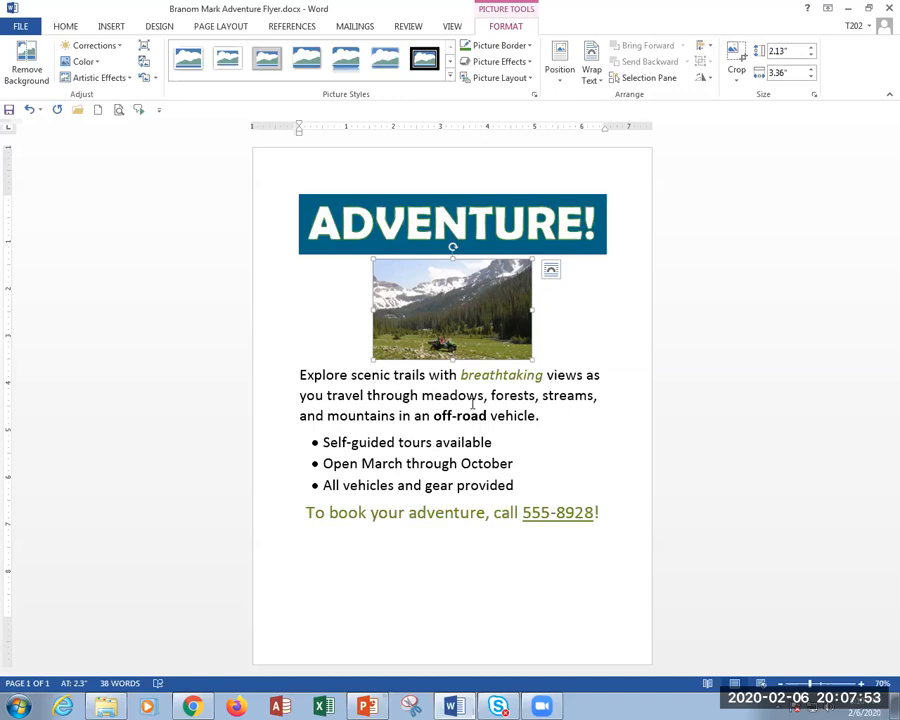
left_click(315, 396)
left_click(453, 334)
left_click(559, 375)
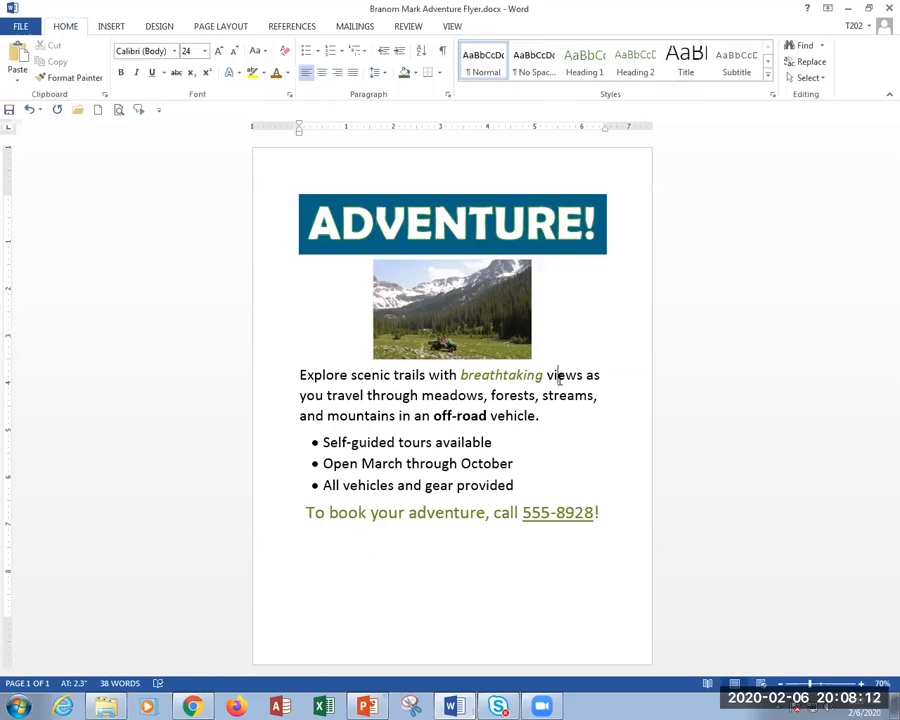
left_click(465, 318)
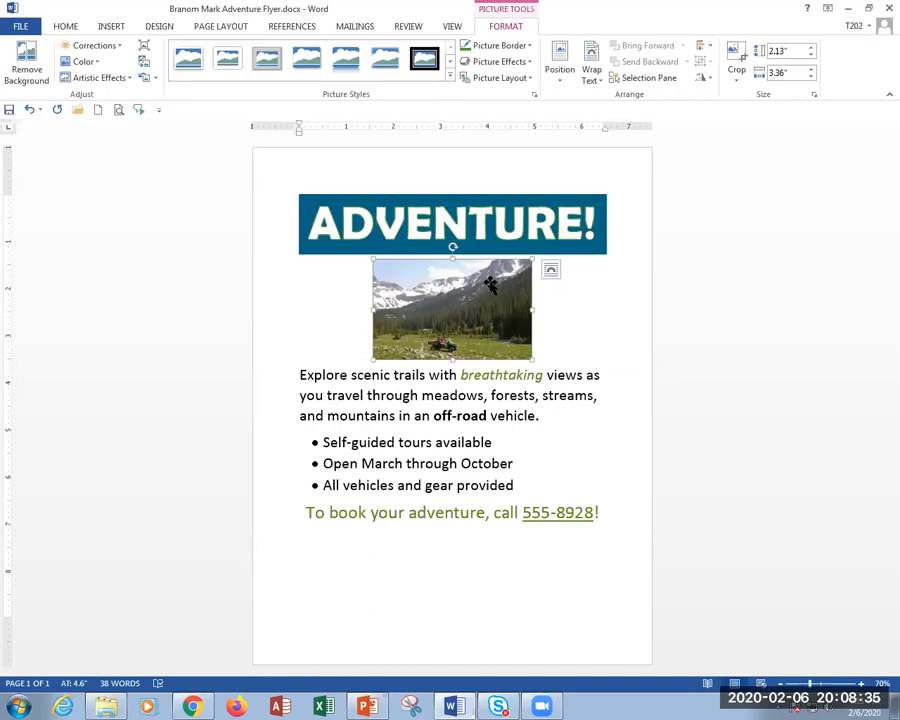
left_click(428, 397)
left_click(438, 333)
key("ctrl")
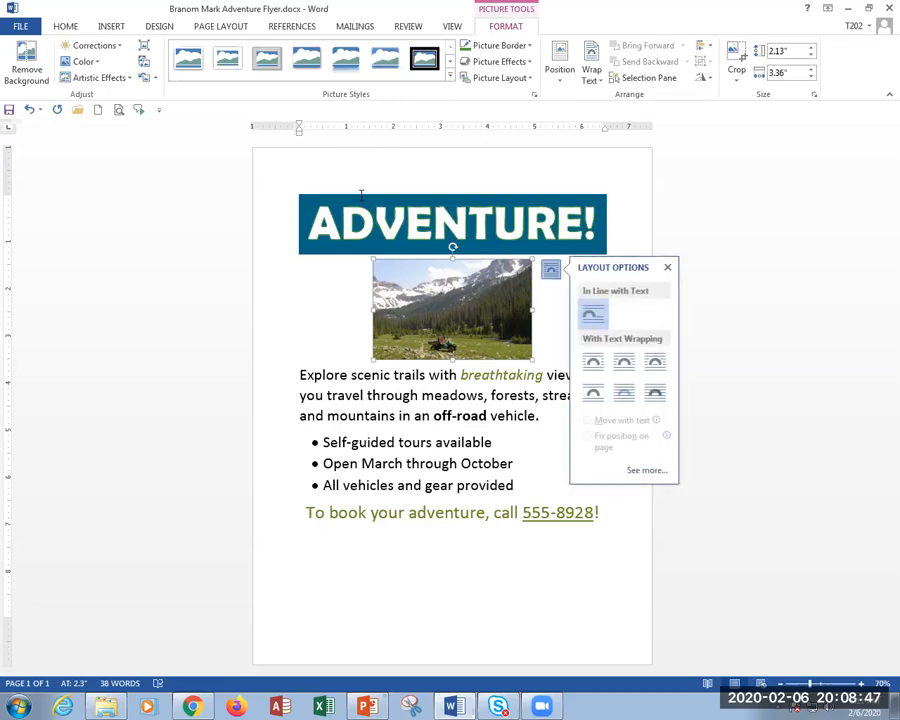
left_click(351, 392)
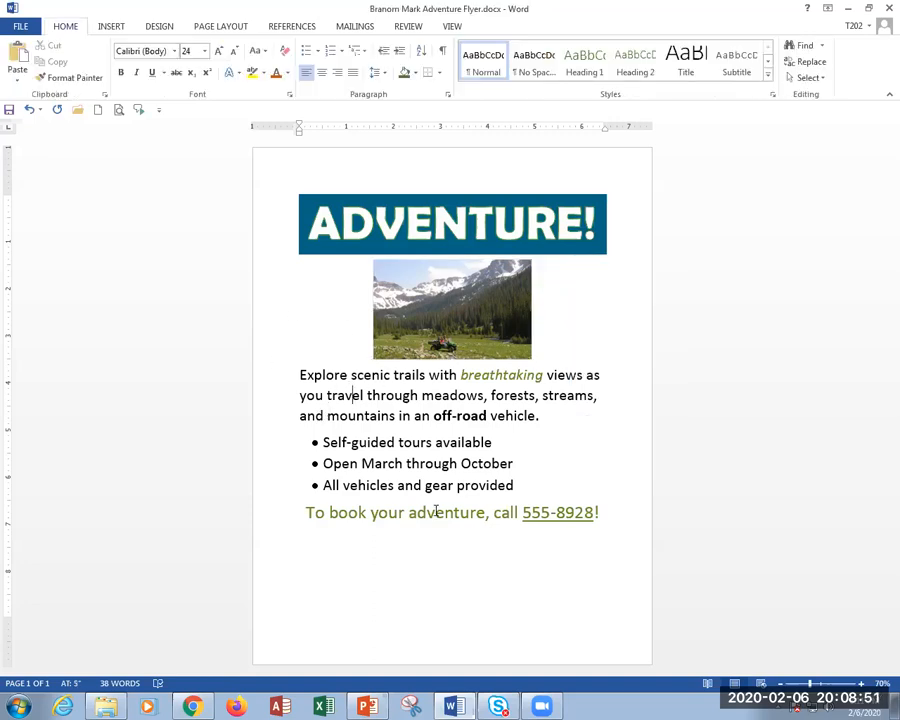
Enlarge the Mountain Trail picture proportionally to about 3.24" high by 5.12" wide.
left_click(489, 332)
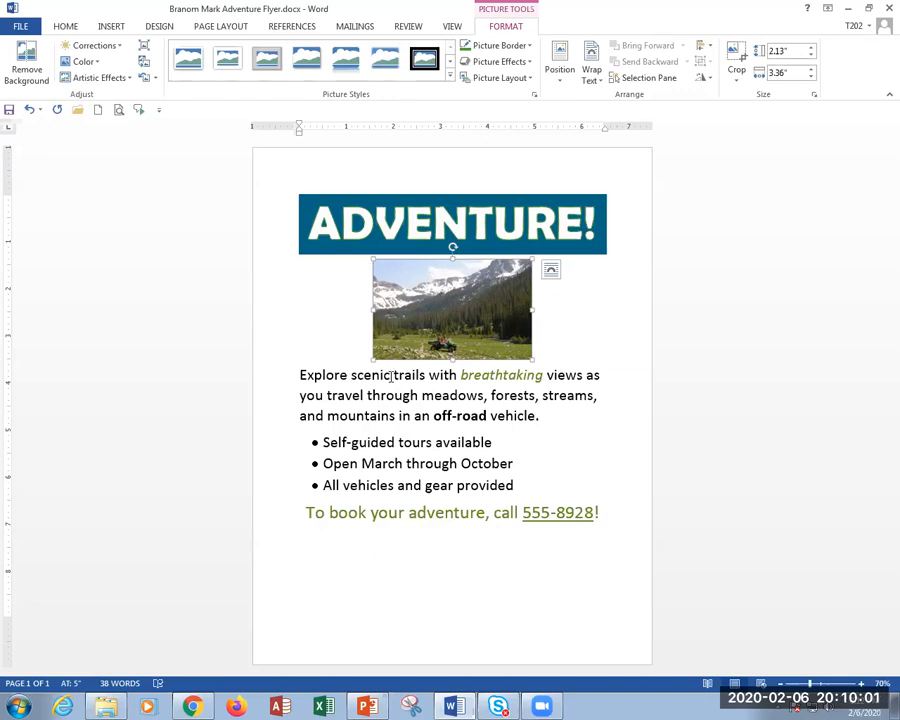
left_click_drag(370, 360, 331, 411)
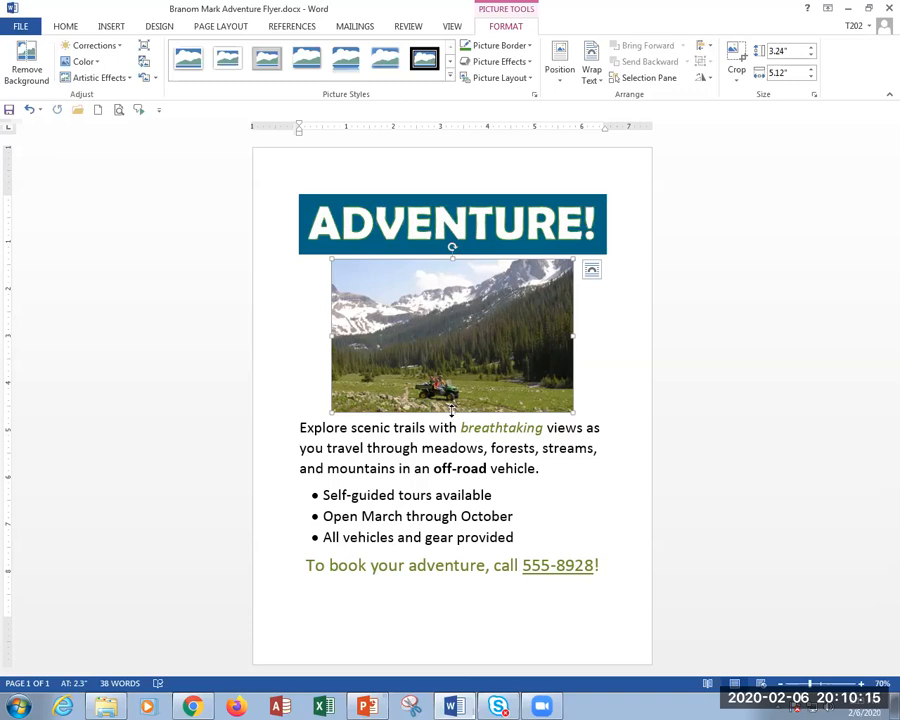
Try squashing the Mountain Trail picture's height, and separately its width to about 2.34", undoing each distortion.
left_click_drag(452, 410, 451, 285)
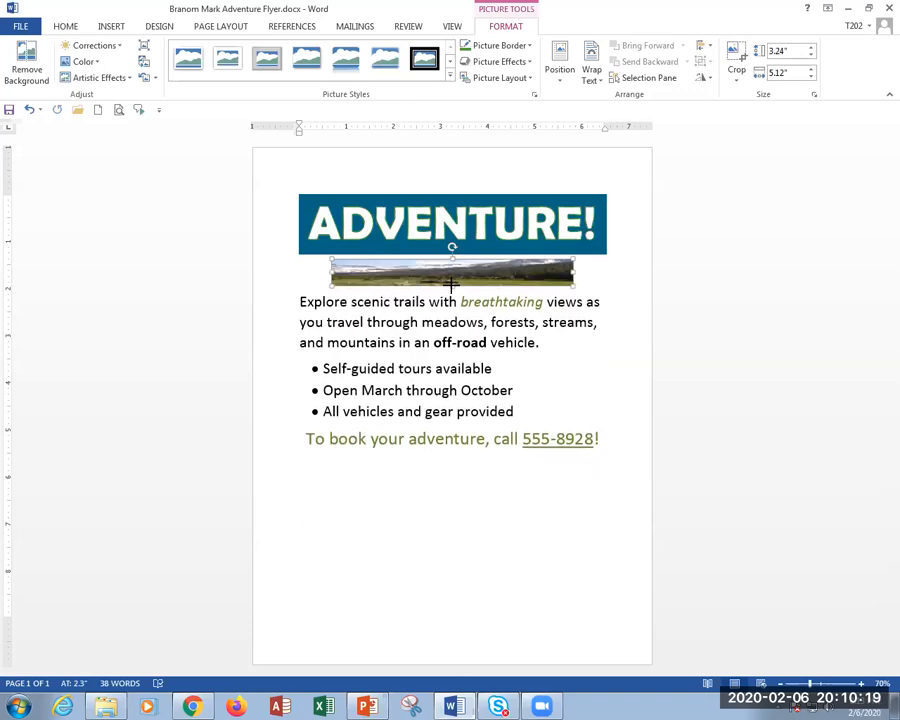
left_click_drag(451, 285, 452, 286)
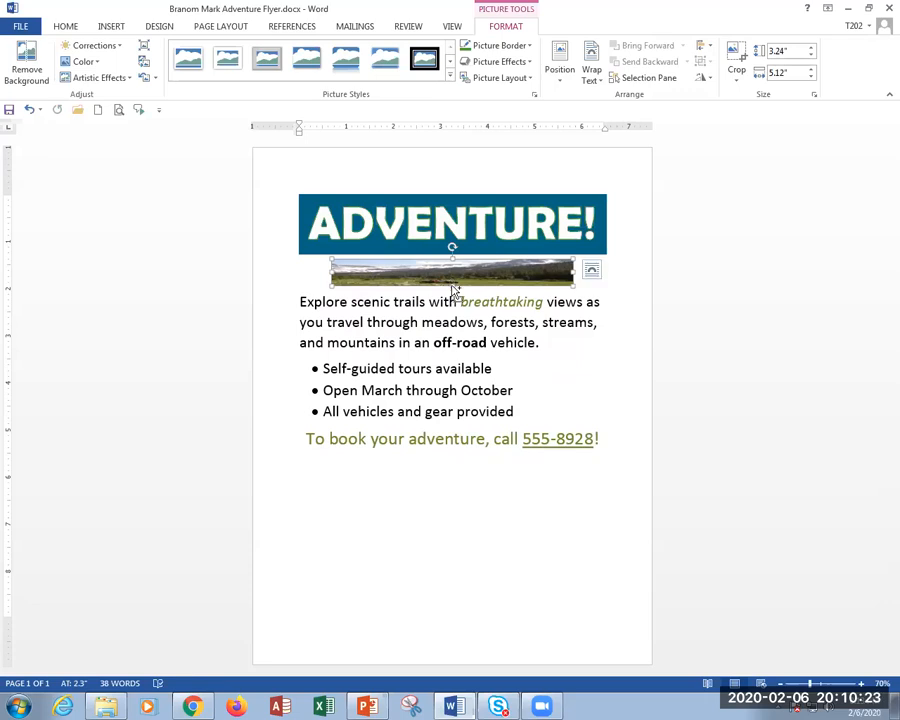
key("ctrl+z")
left_click_drag(572, 333, 436, 338)
key("ctrl+z")
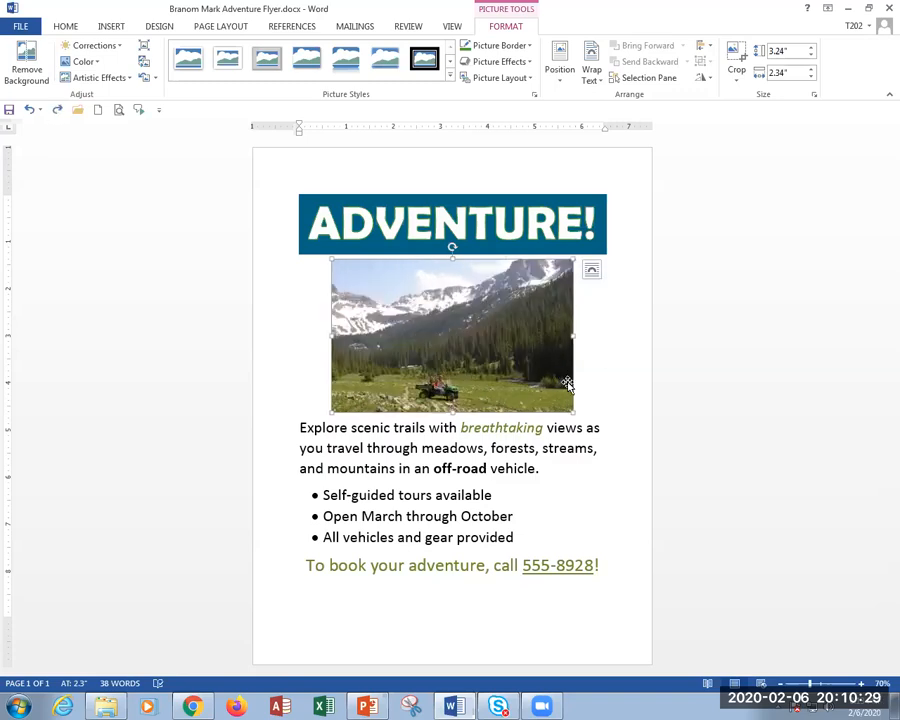
Shrink the Mountain Trail picture slightly while keeping its proportions.
left_click_drag(572, 409, 554, 388)
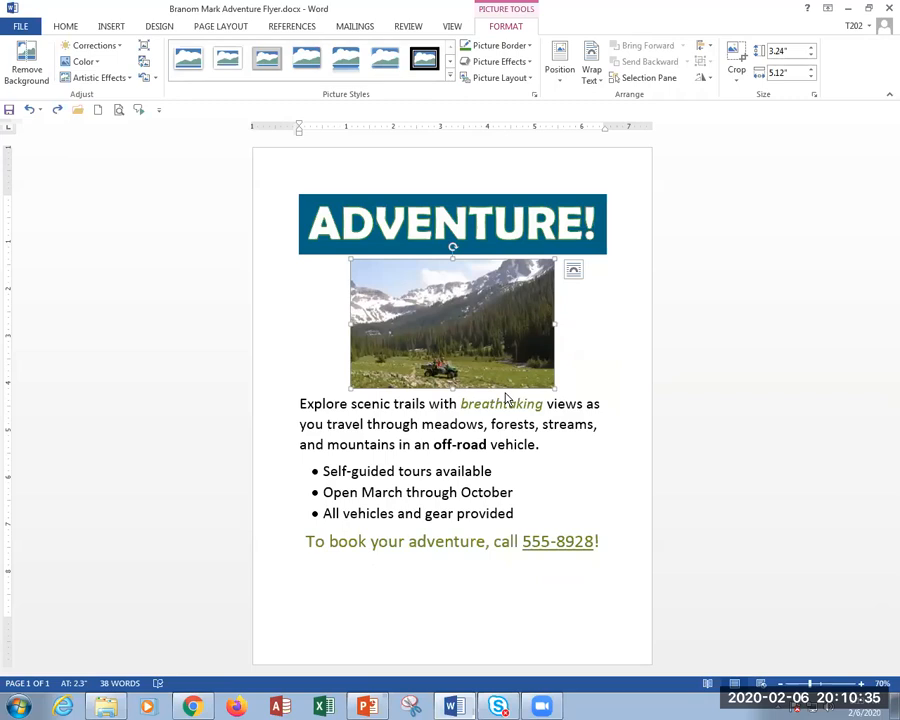
Create a new blank document and insert profile_thumb (1).jpg from the Pictures library.
key("ctrl+n")
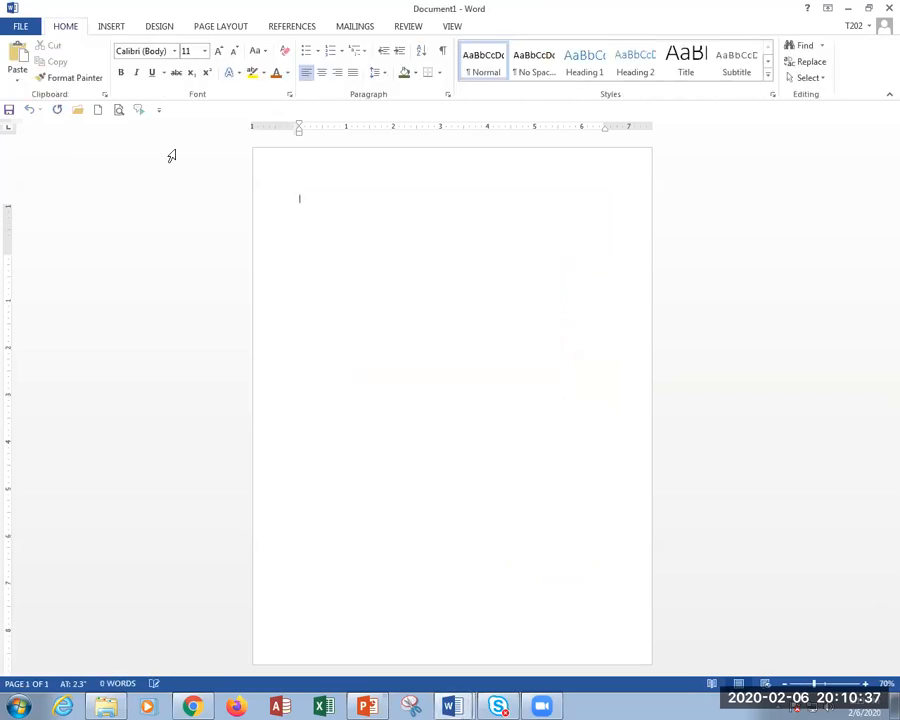
left_click(114, 26)
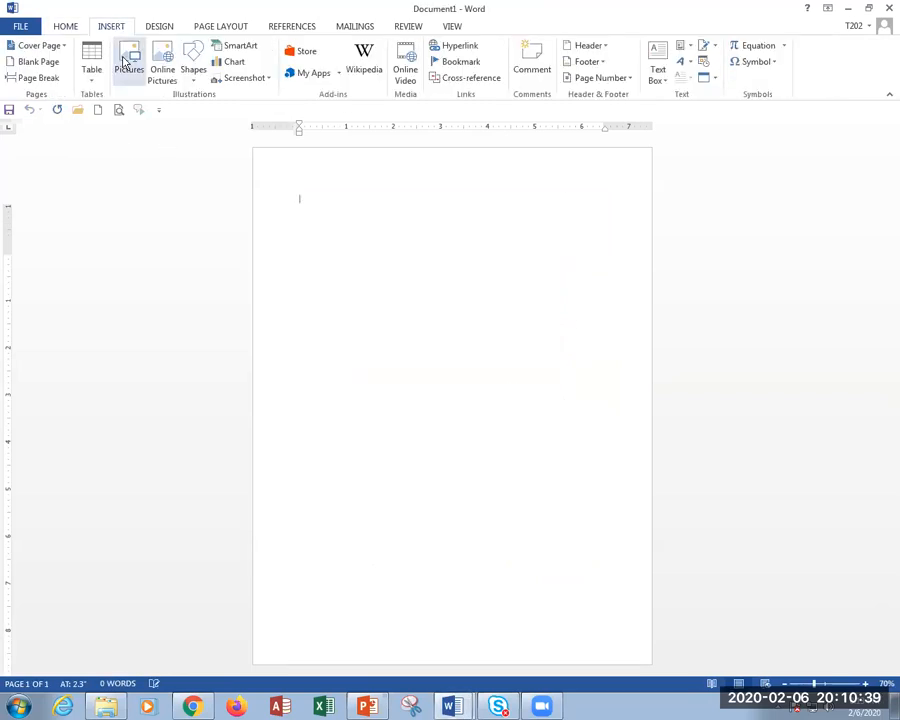
left_click(127, 62)
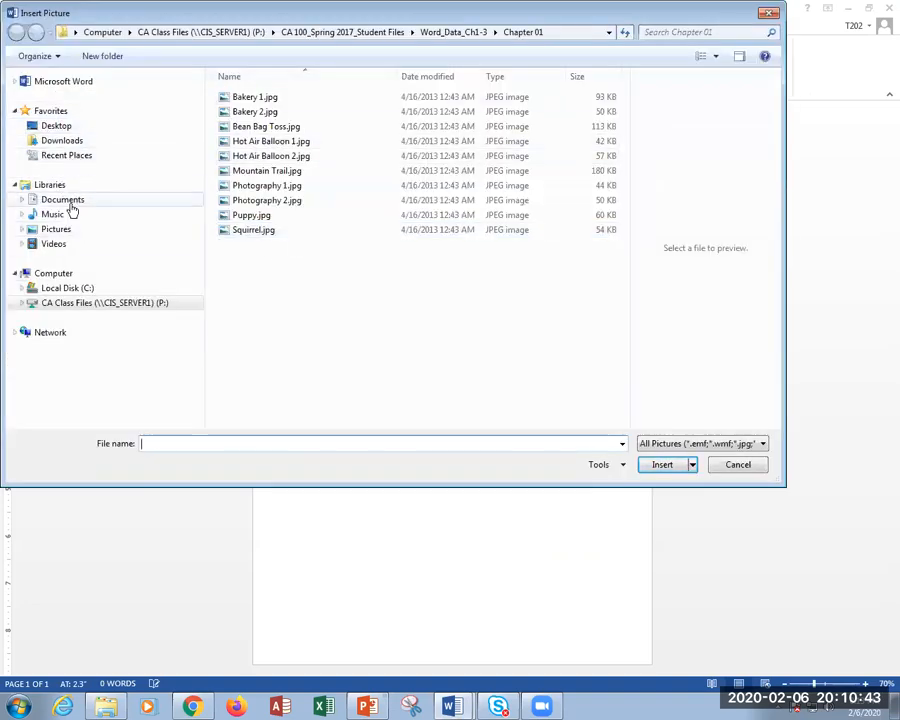
left_click(140, 231)
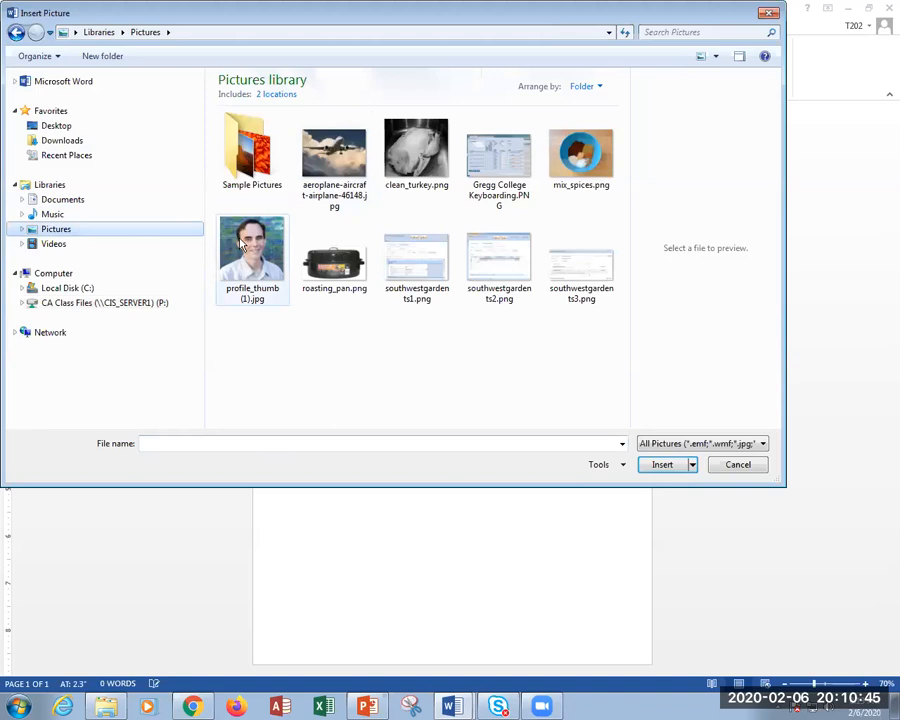
left_click(242, 245)
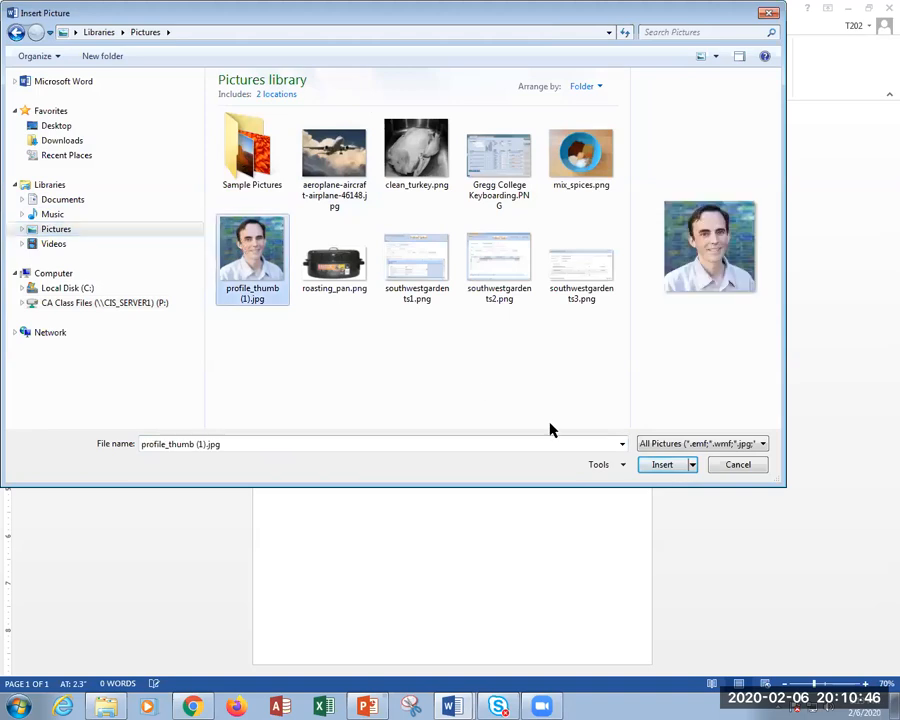
left_click(663, 465)
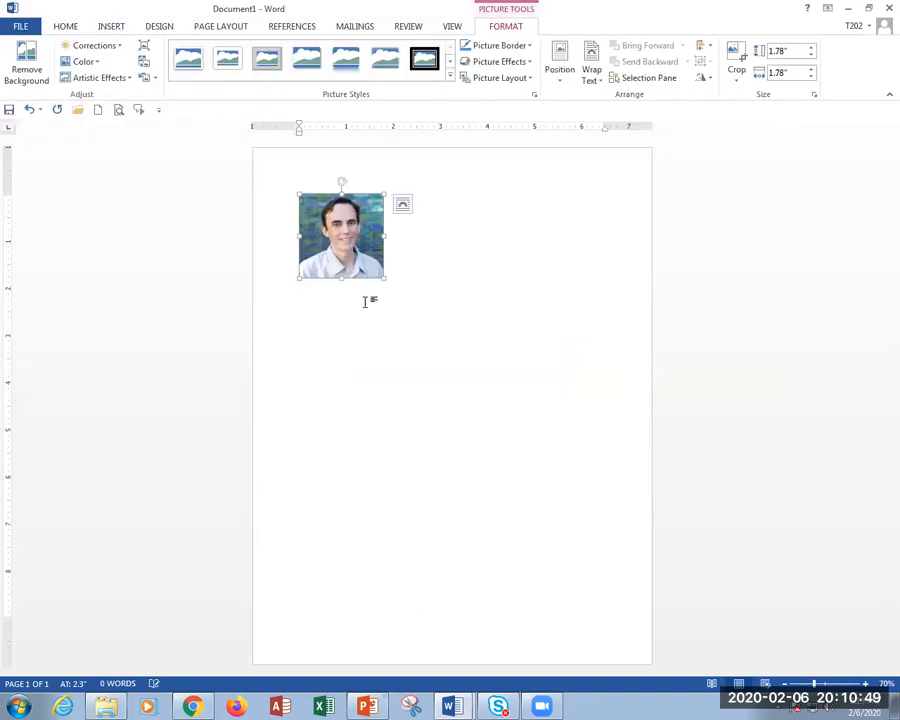
Enlarge the portrait proportionally to about 6.16" square.
left_click_drag(385, 278, 544, 482)
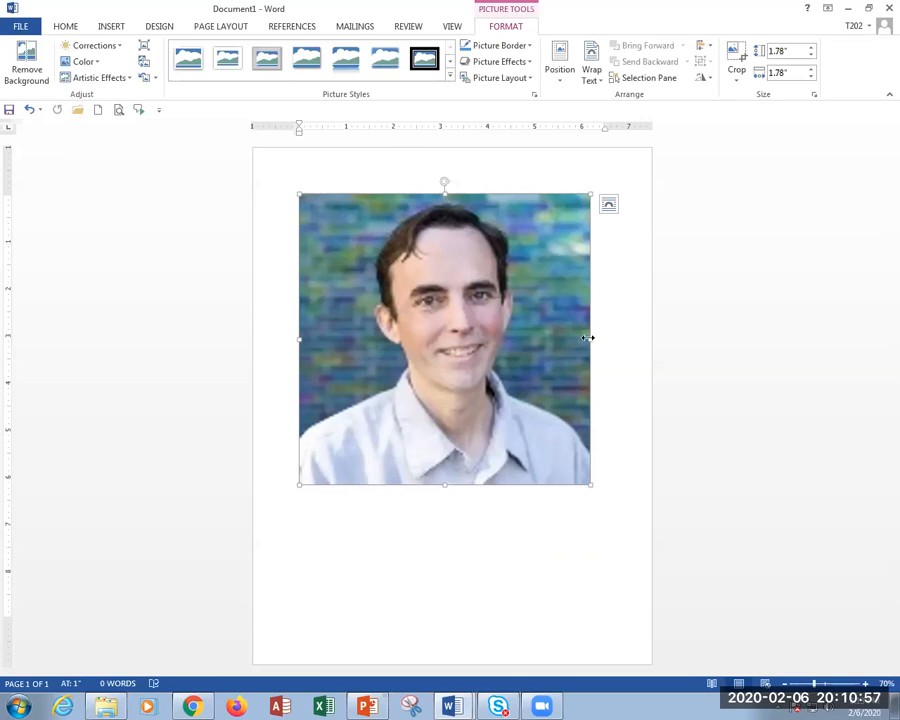
Try narrowing the portrait's width to about 2.7" and flattening its height, undoing each distortion.
left_click_drag(587, 338, 426, 361)
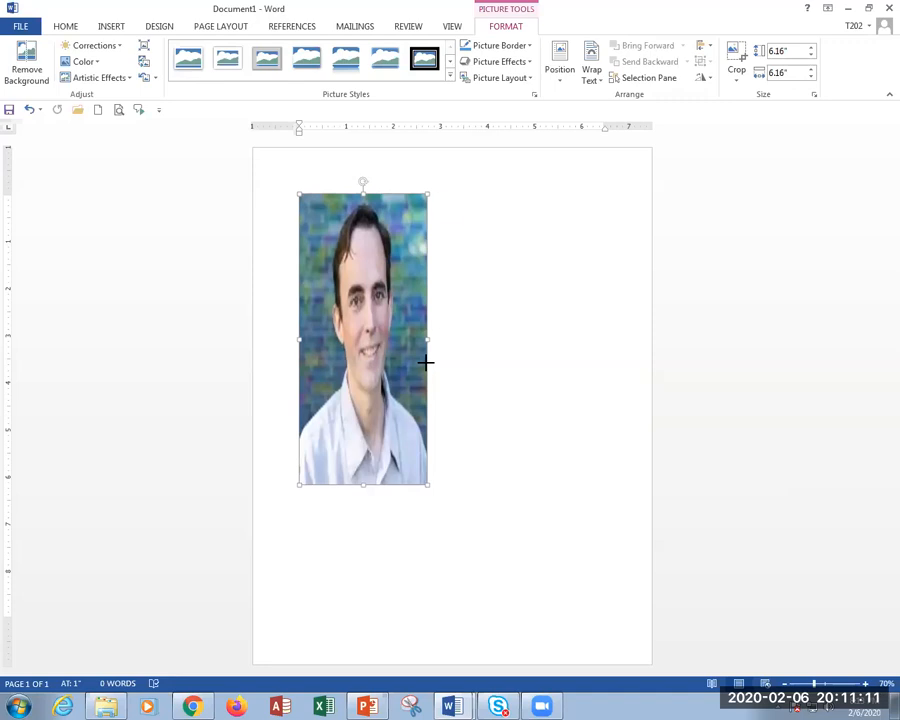
left_click_drag(426, 362, 426, 363)
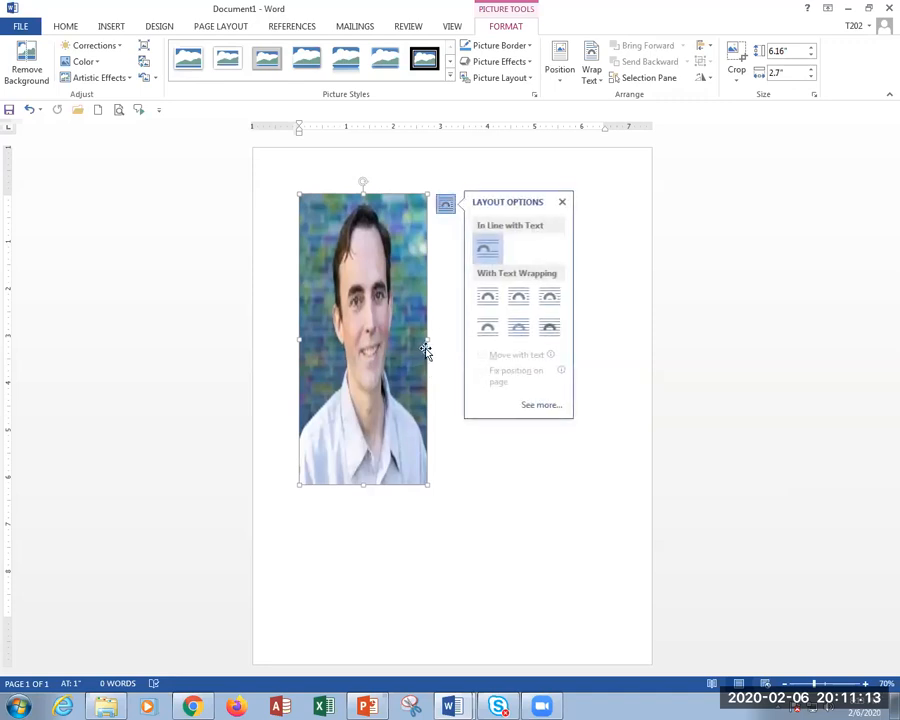
left_click(462, 505)
key("ctrl+z")
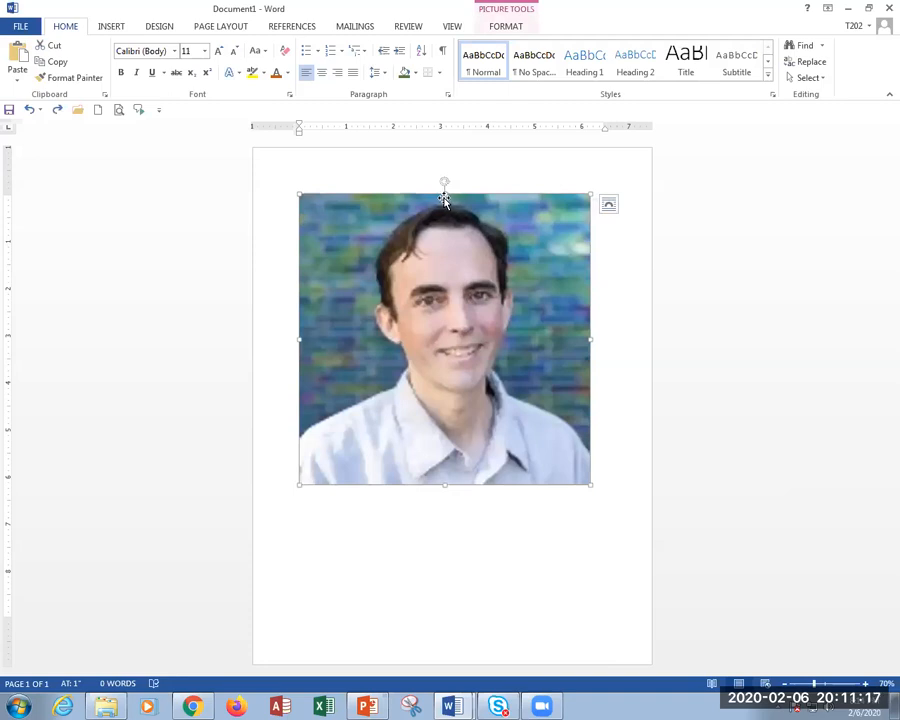
left_click_drag(443, 195, 438, 442)
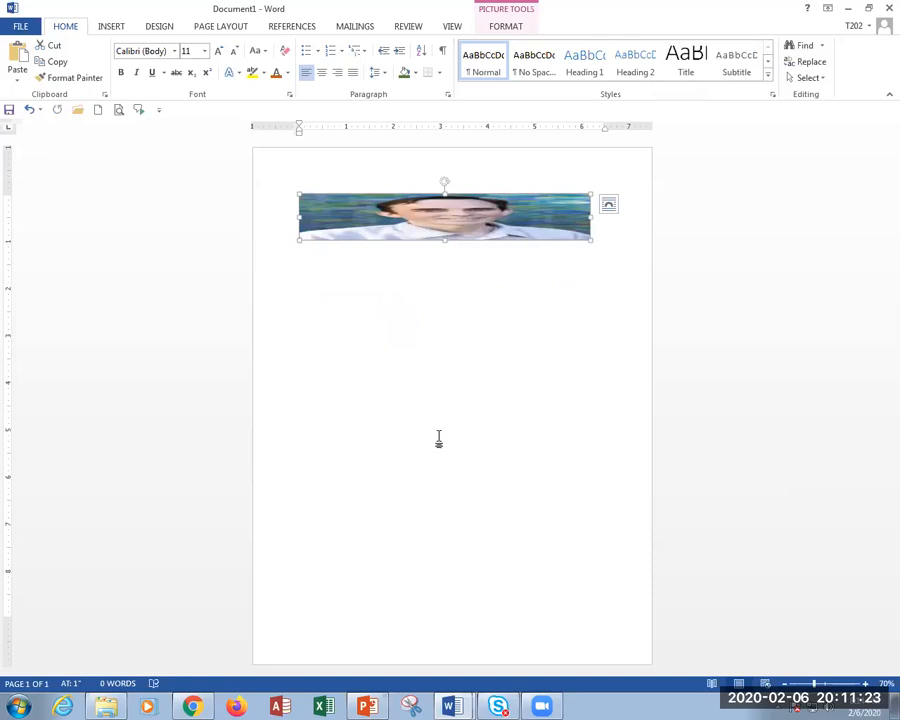
key("ctrl+z")
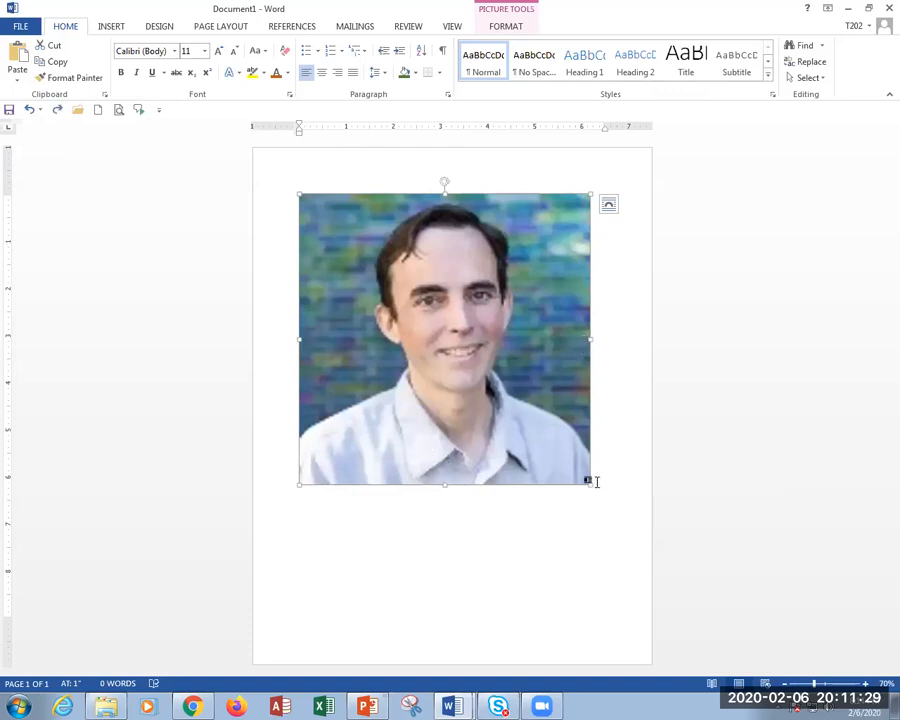
Shrink the portrait proportionally to about 3.85" square, then try turning it upside down by resizing and undo that.
left_click_drag(585, 478, 559, 450)
left_click_drag(303, 200, 333, 245)
left_click_drag(300, 196, 433, 586)
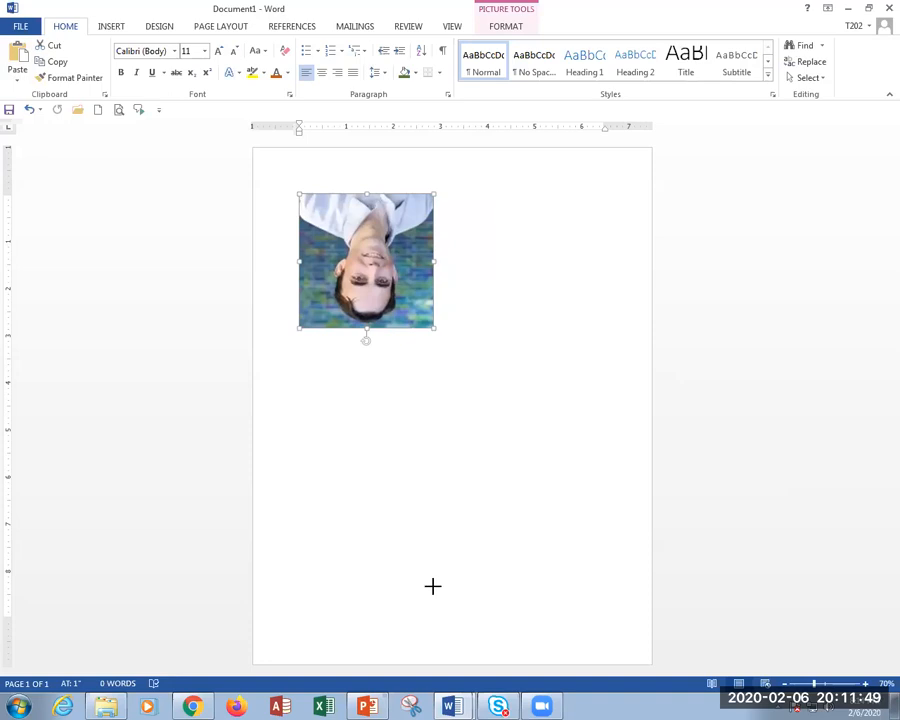
key("ctrl+z")
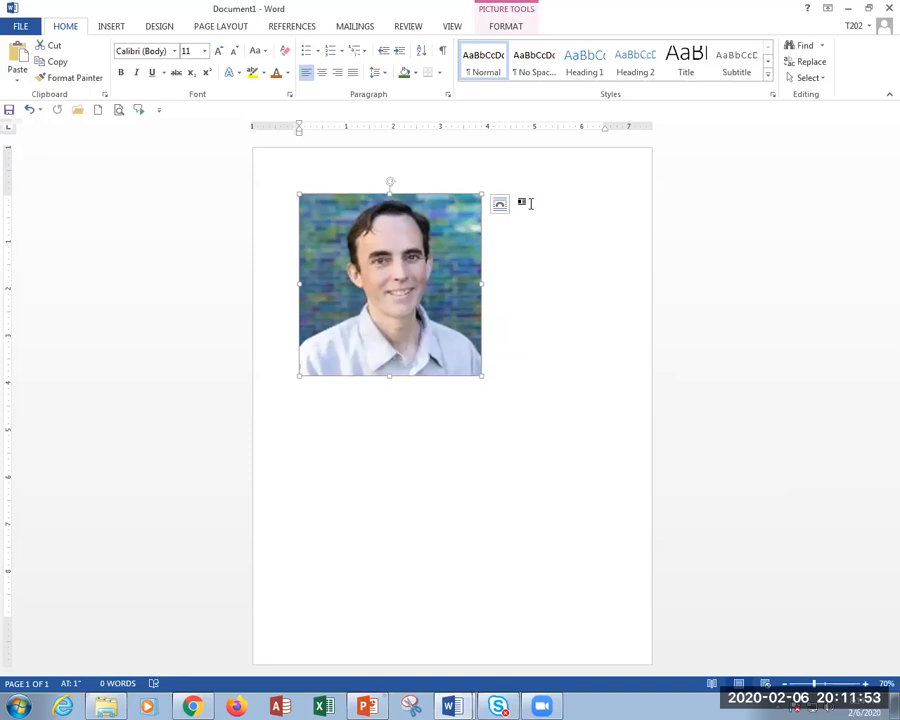
Examine the picture formatting tools and the rotate and flip options for the portrait without applying any.
left_click(503, 11)
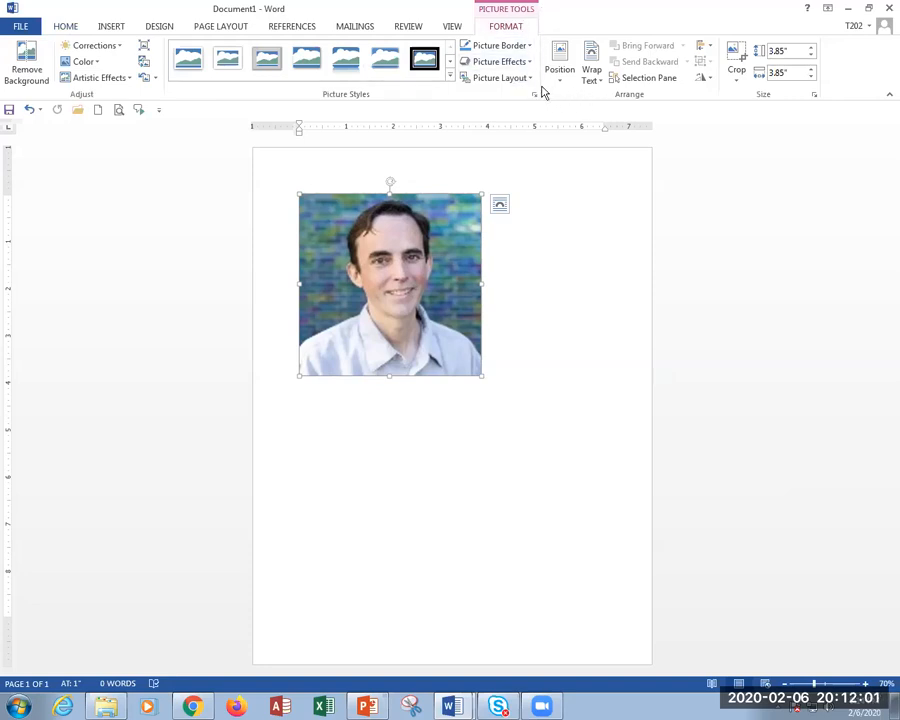
key("ctrl")
key("ctrl")
key("ctrl")
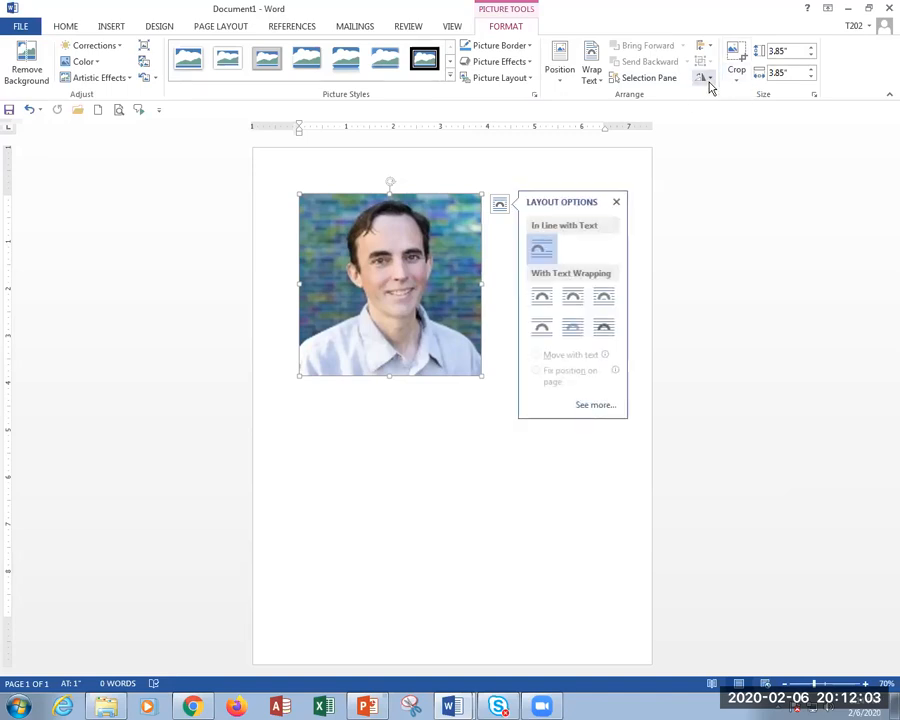
left_click(709, 84)
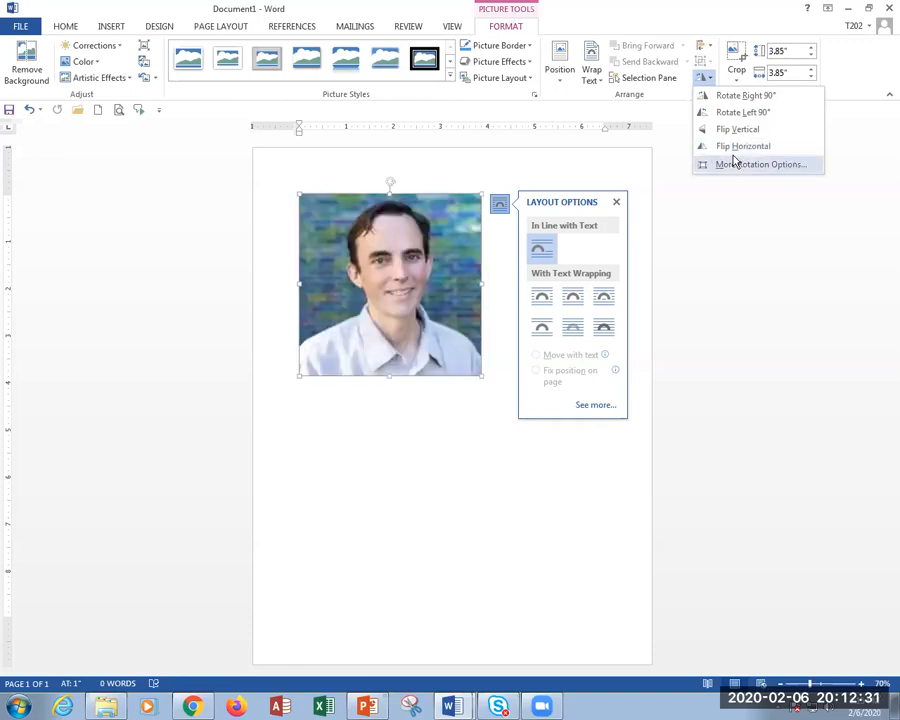
left_click(655, 150)
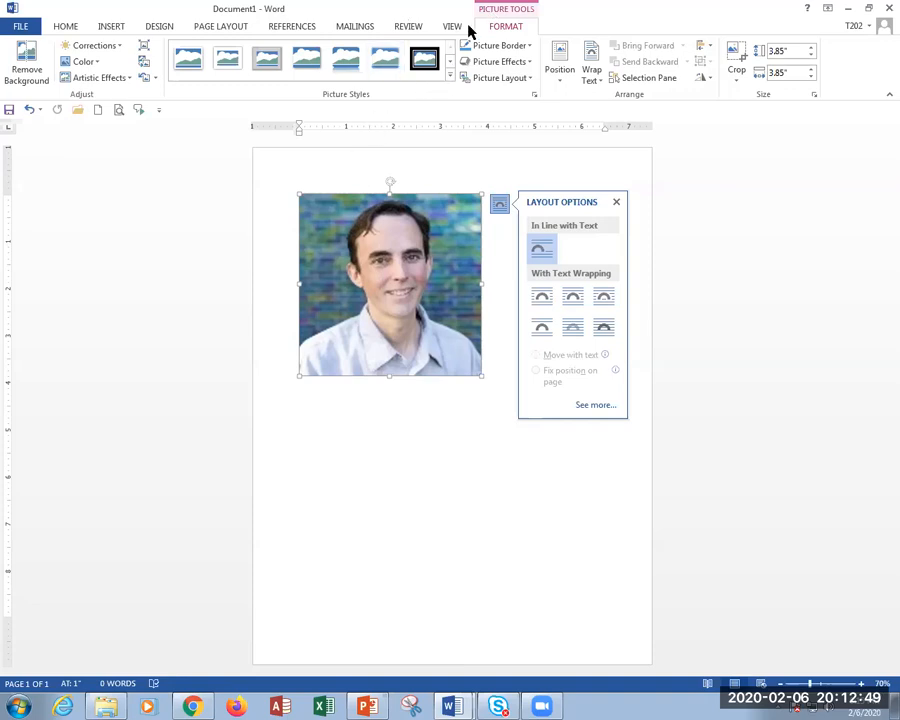
Try a much brighter and a much darker brightness/contrast correction on the portrait, undoing each one.
left_click(113, 54)
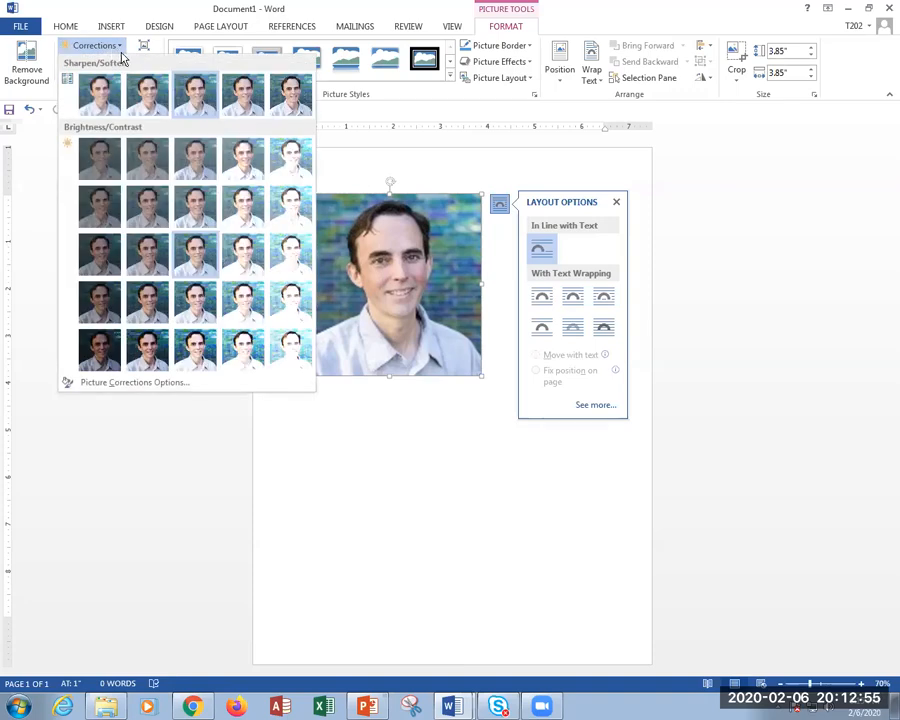
left_click(269, 204)
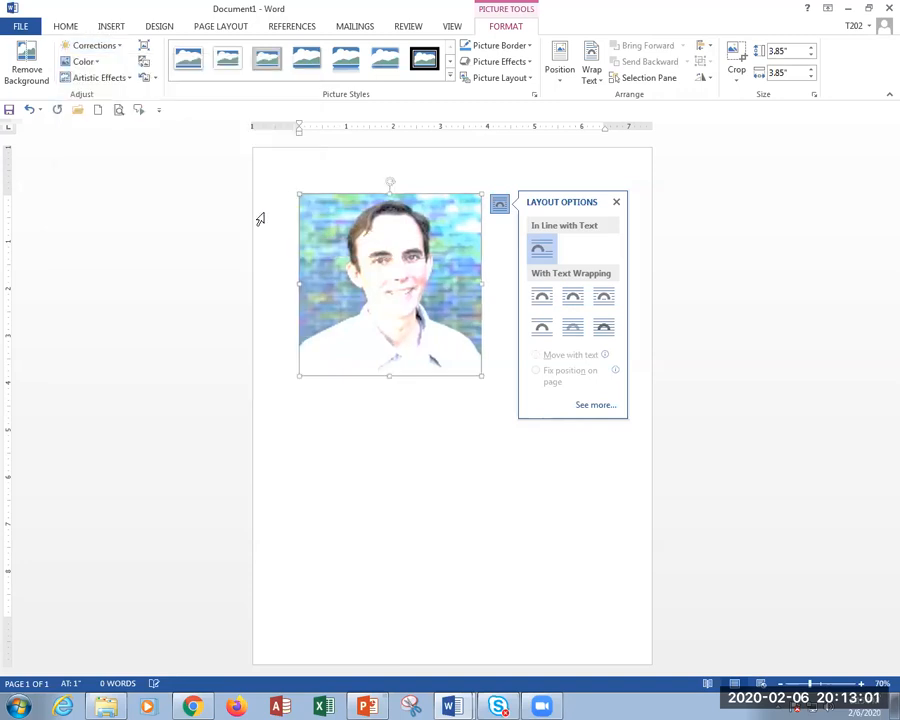
key("ctrl+z")
left_click(104, 50)
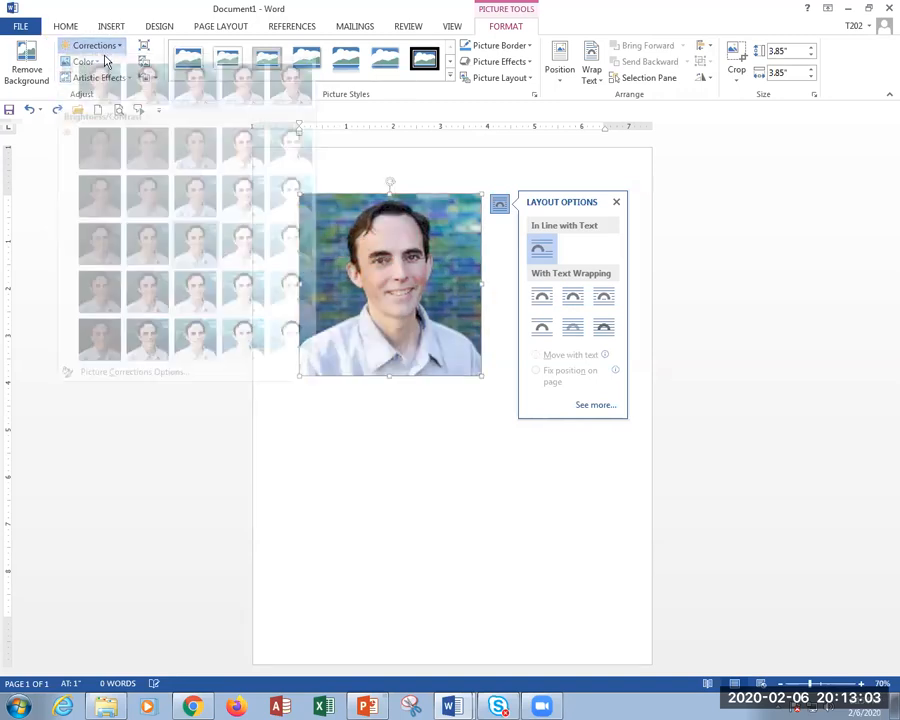
left_click(99, 153)
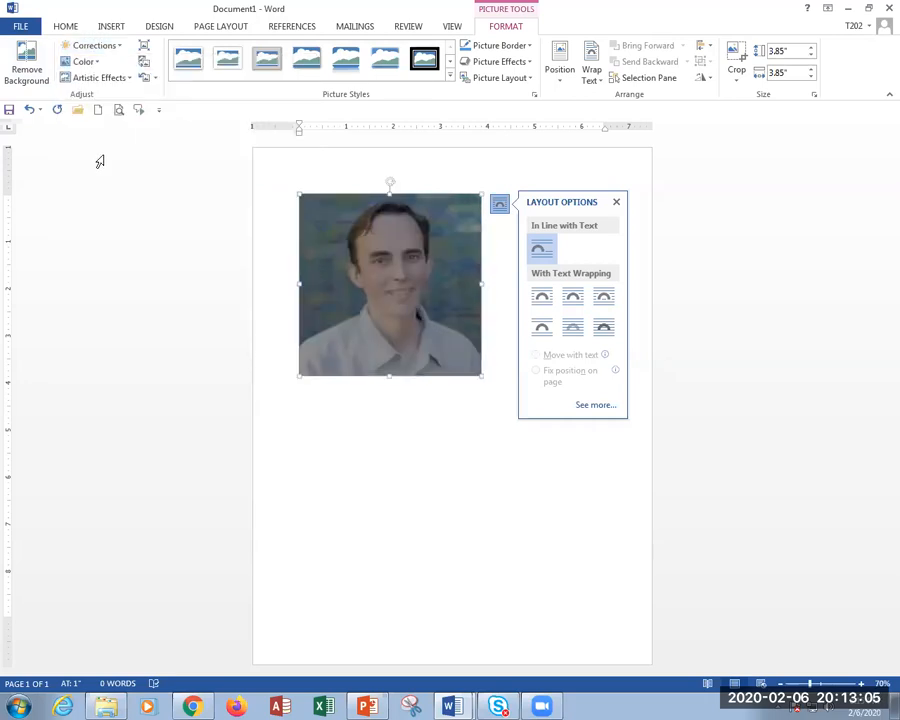
key("ctrl+z")
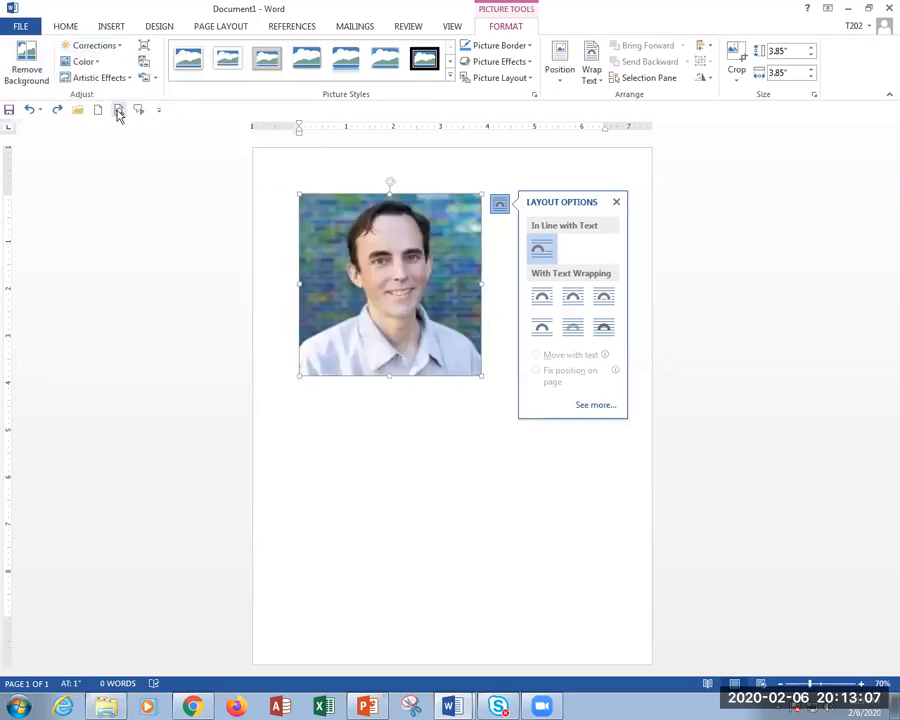
Open the detailed picture correction options for the portrait to view its sharpness, brightness and contrast settings.
left_click(113, 48)
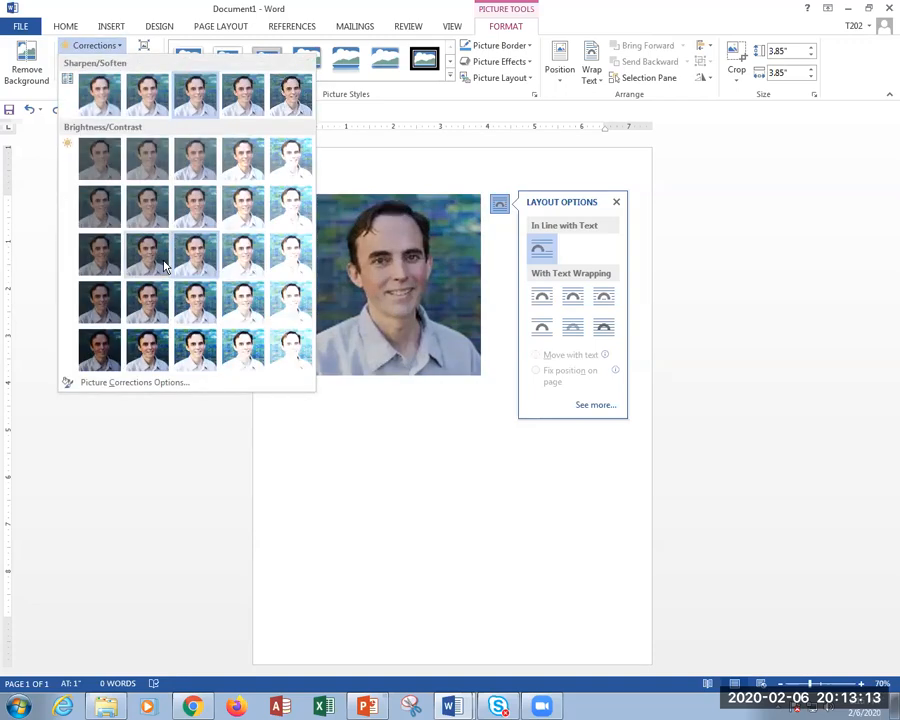
left_click(147, 388)
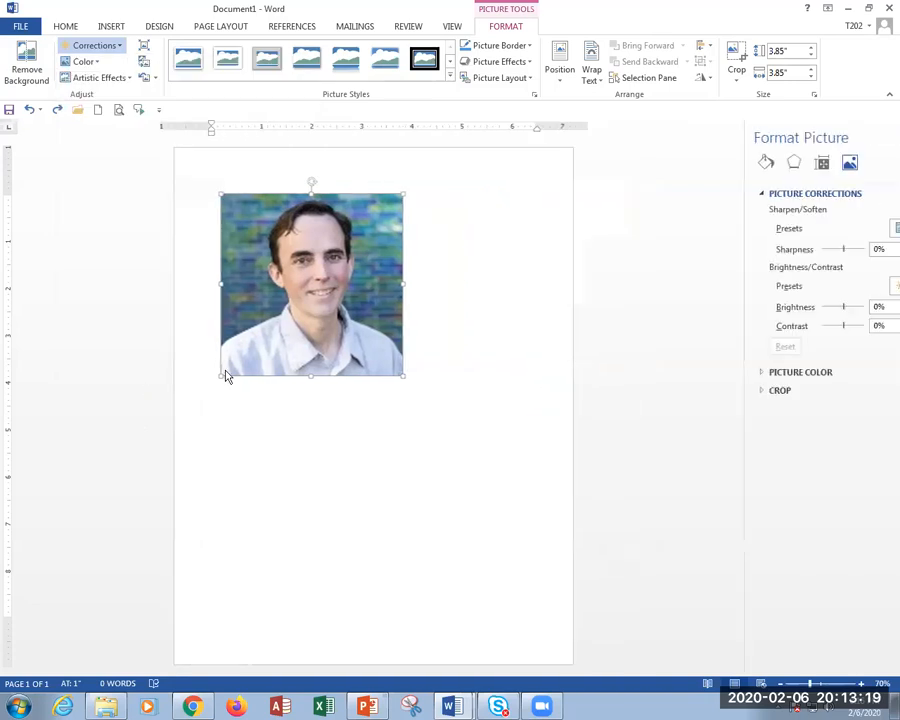
left_click(806, 230)
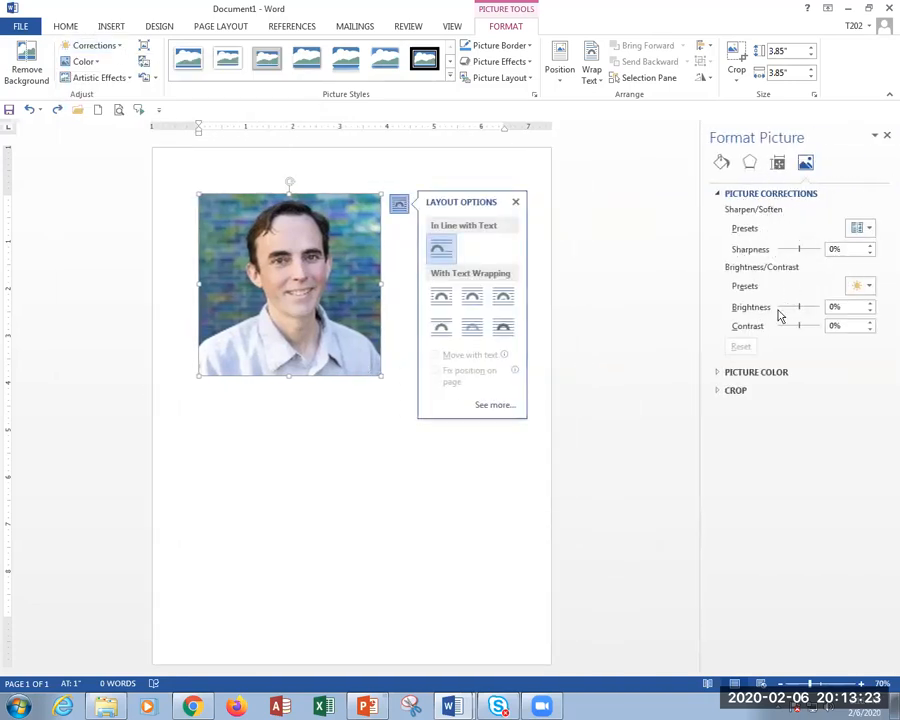
Try -12% brightness and -18% contrast on the portrait, then saturation at maximum, 0% and 210%, resetting the corrections and the color.
mouse_move(807, 305)
left_mouse_down()
mouse_move(782, 305)
mouse_move(816, 325)
mouse_move(780, 323)
mouse_move(797, 323)
left_mouse_up()
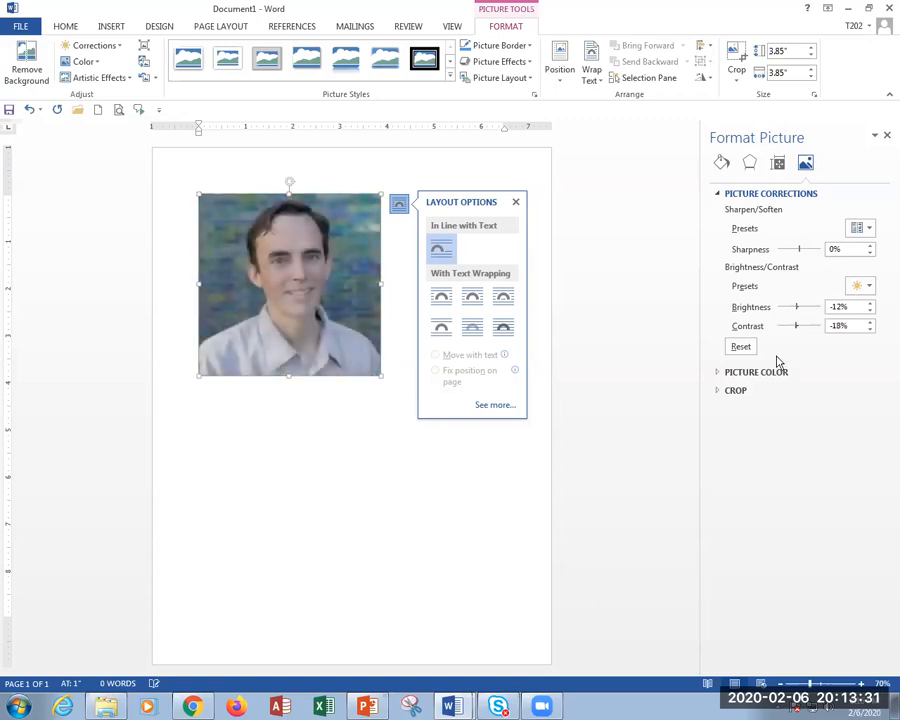
left_click(740, 346)
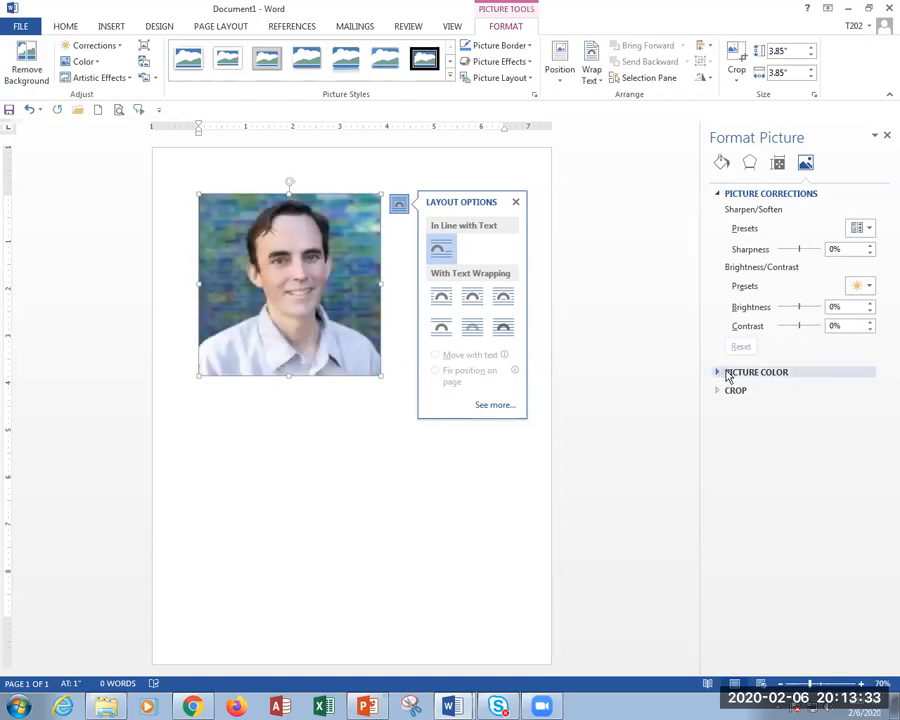
left_click(732, 372)
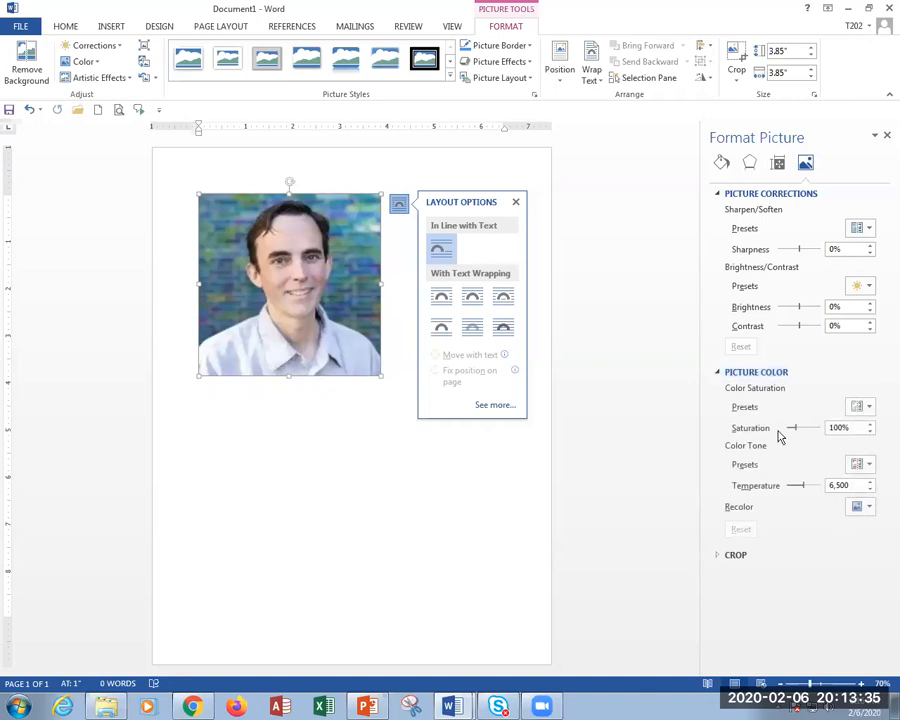
left_click_drag(795, 428, 834, 425)
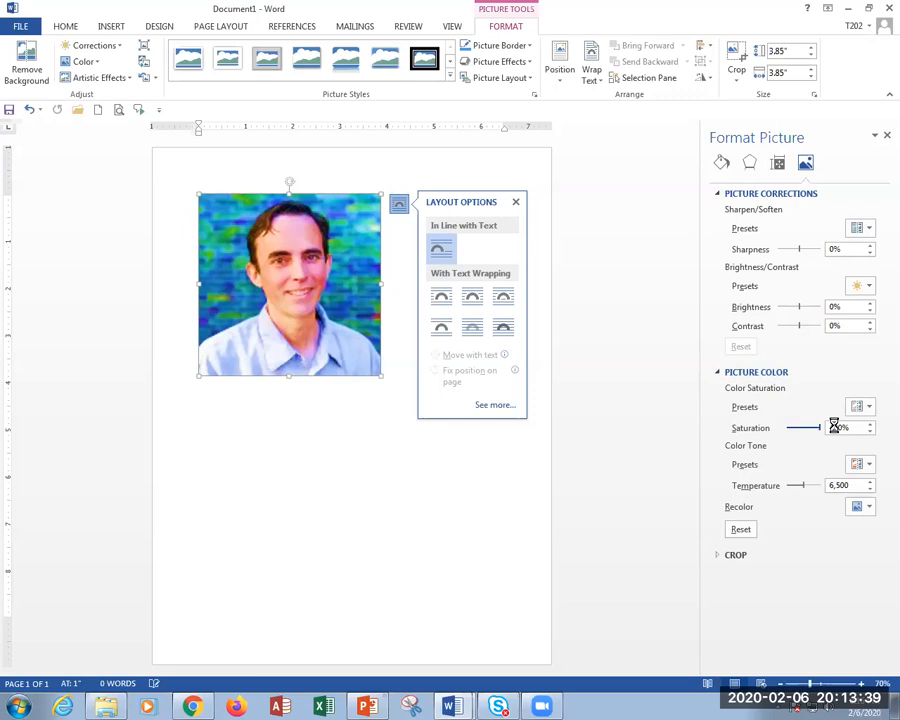
left_click_drag(834, 426, 779, 440)
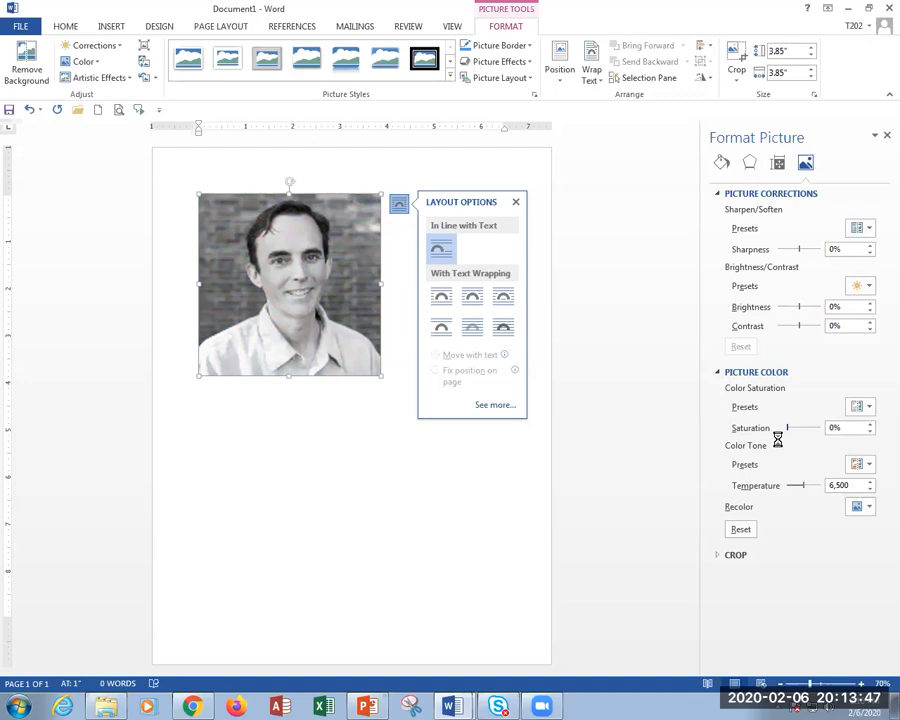
left_click_drag(786, 430, 804, 432)
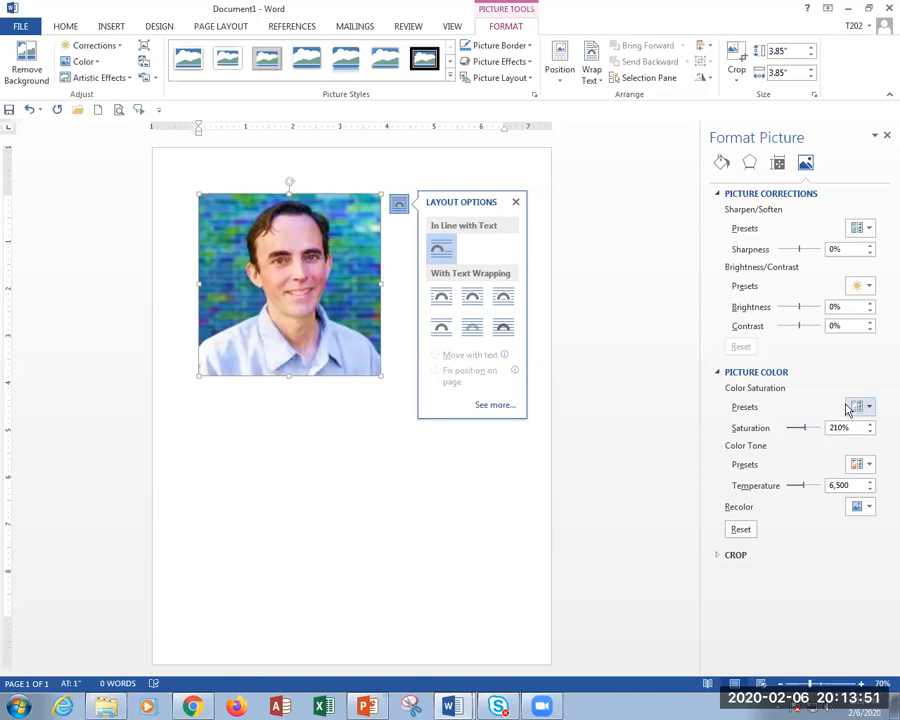
left_click(741, 530)
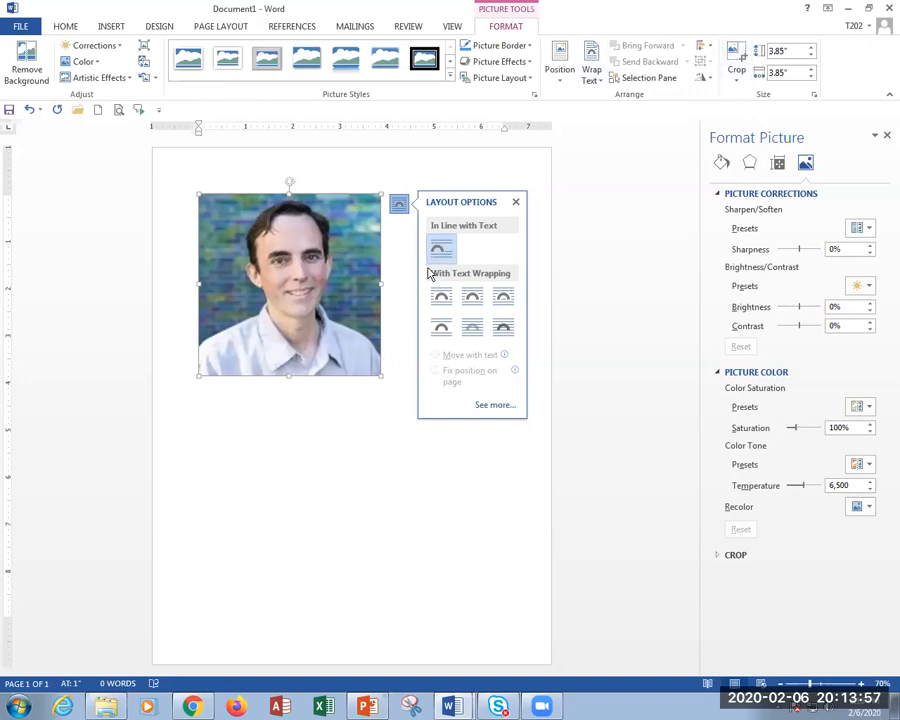
Crop the portrait closely around the face on all four sides, to about 2.55" high by 1.97" wide.
left_click(736, 58)
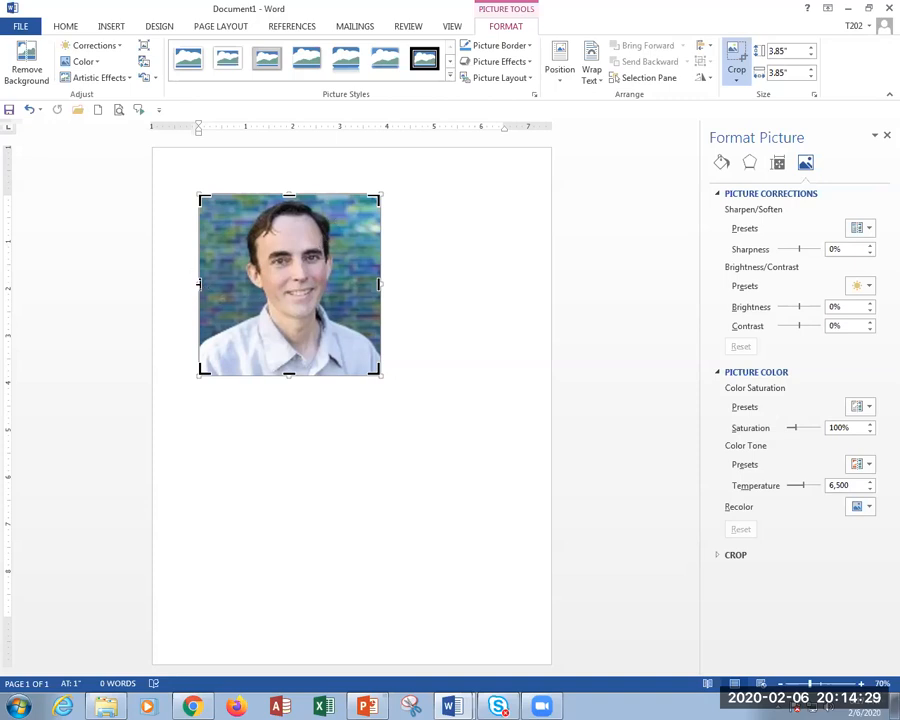
left_click_drag(204, 283, 243, 285)
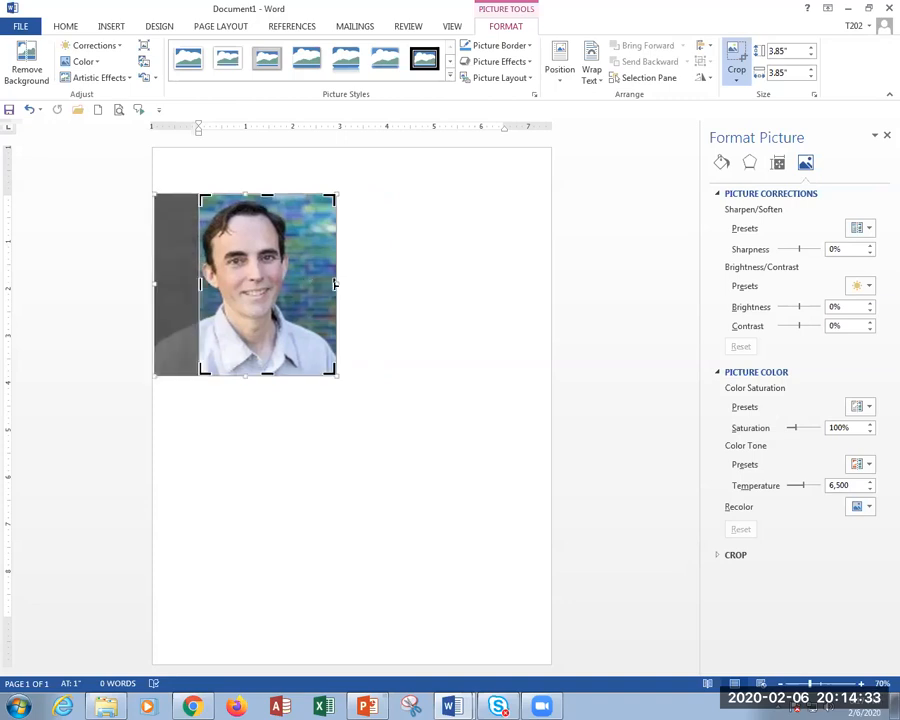
left_click_drag(334, 285, 292, 286)
left_click_drag(243, 197, 243, 201)
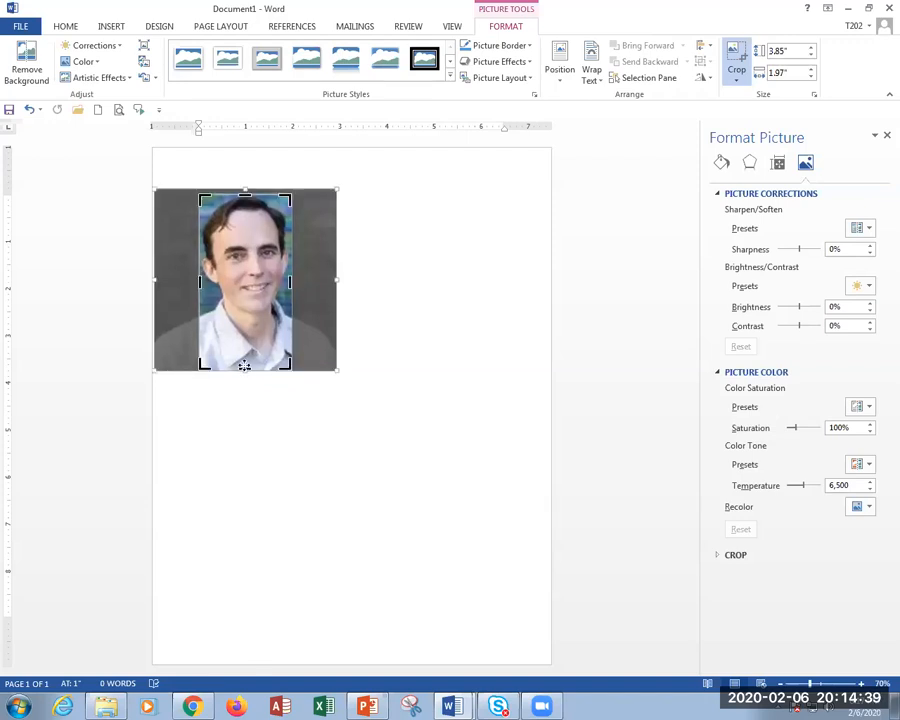
left_click_drag(242, 367, 242, 314)
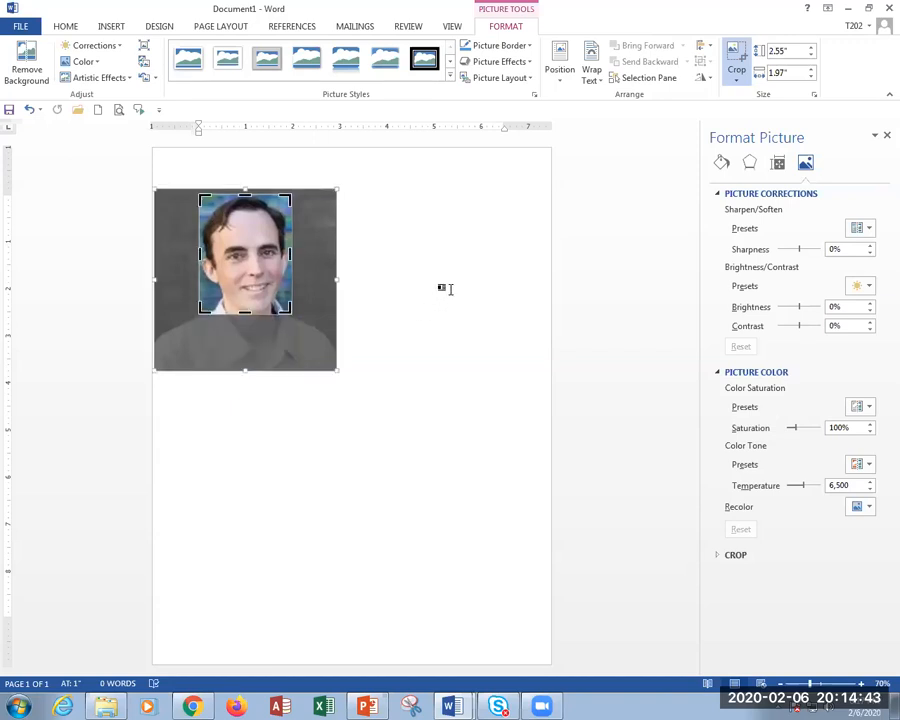
left_click(450, 289)
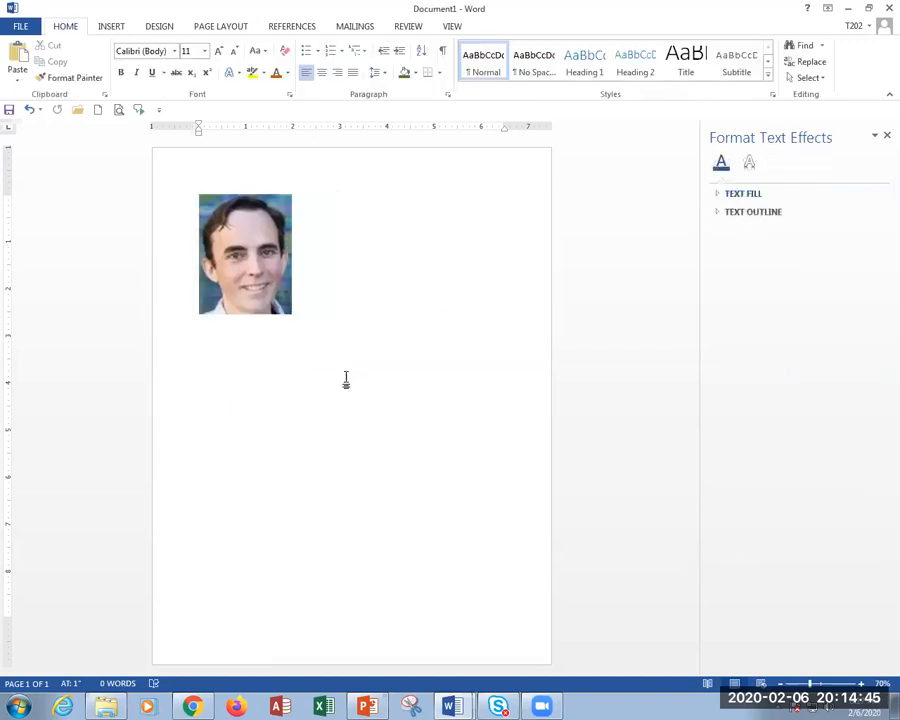
Enlarge the cropped portrait proportionally to about 3.42" by 2.64", then try rotating it slightly clockwise and undo the rotation.
left_click(241, 287)
left_click_drag(291, 313, 297, 352)
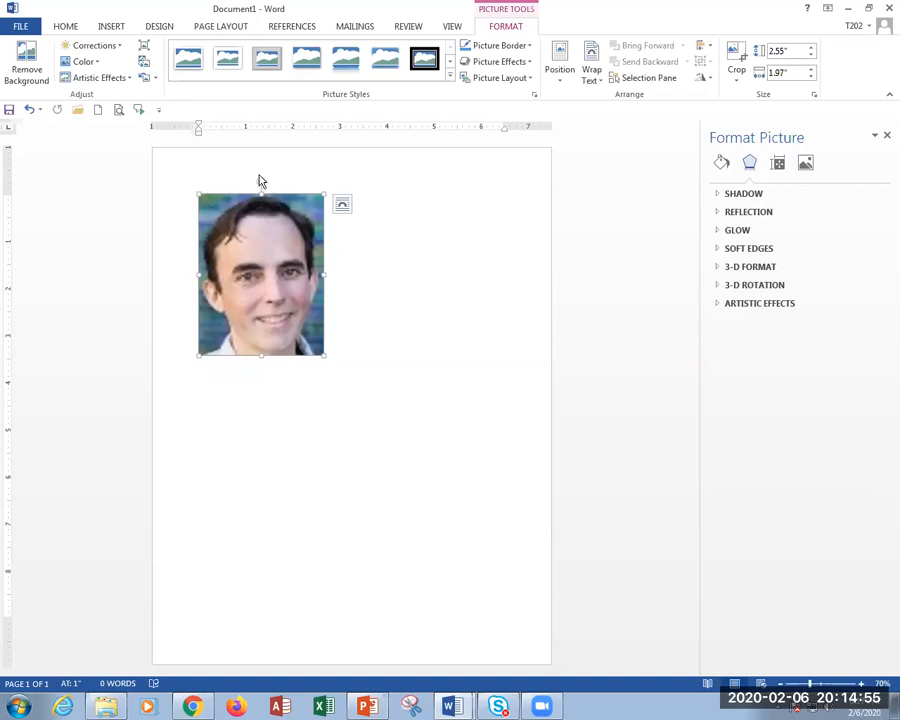
left_click_drag(260, 180, 292, 205)
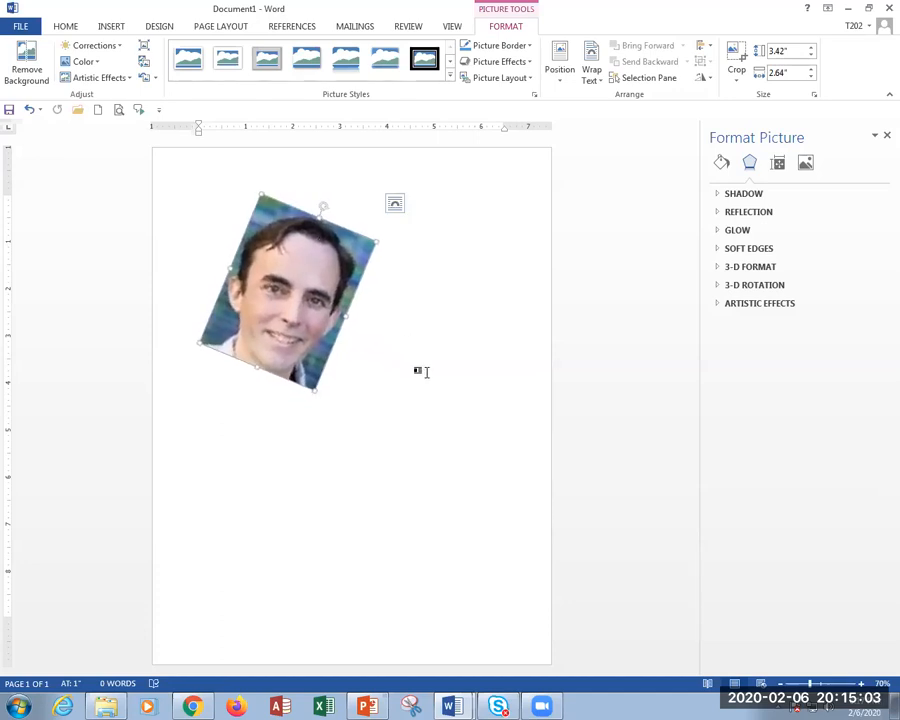
key("ctrl+z")
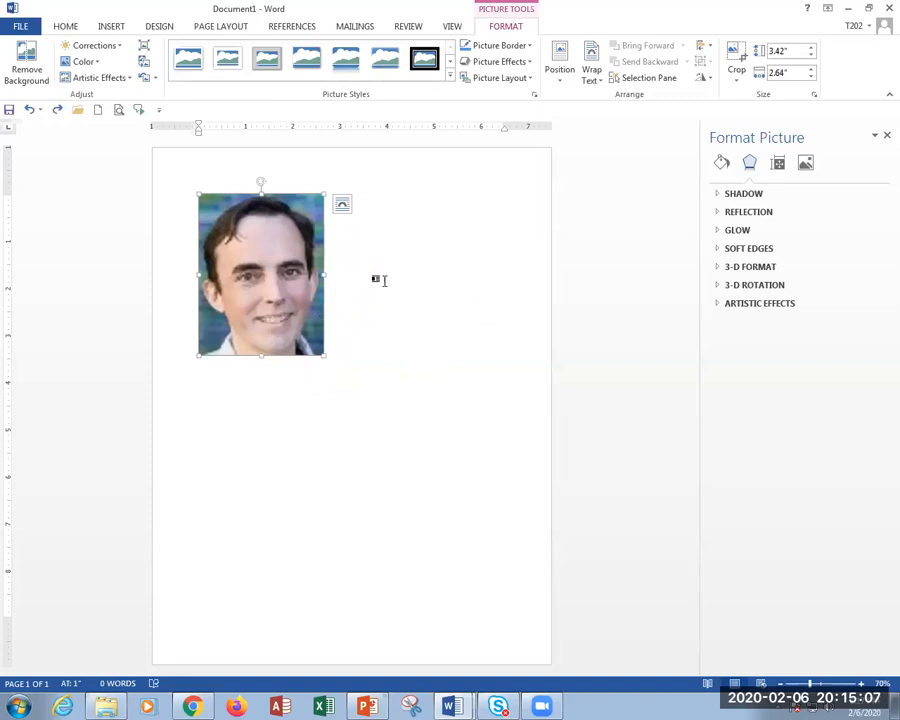
Preview the picture styles without applying one, then undo the portrait's enlargement and crop and leave crop mode.
left_click(449, 78)
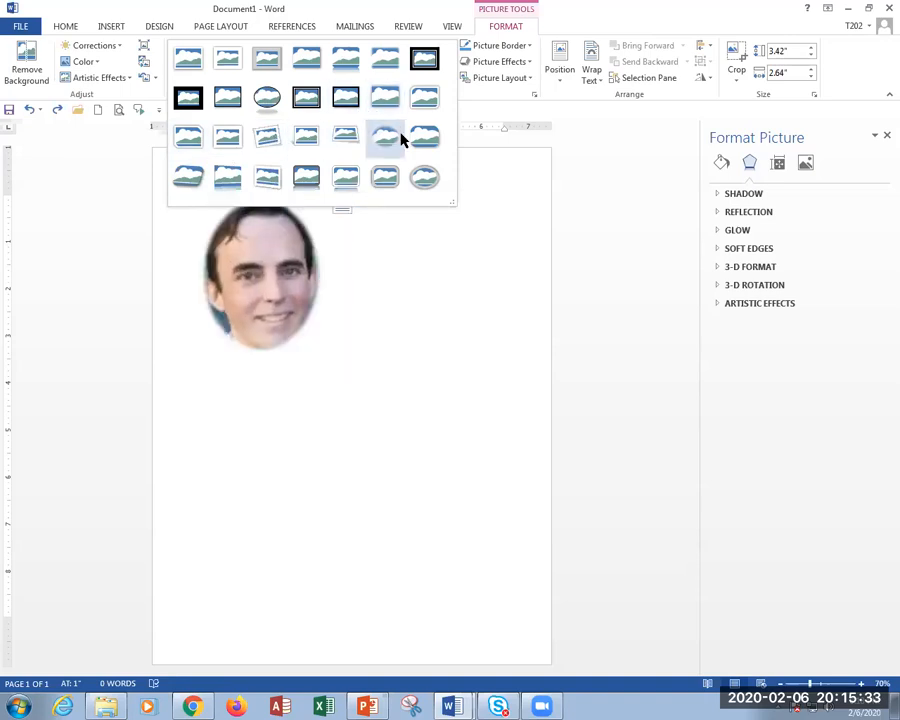
left_click(537, 332)
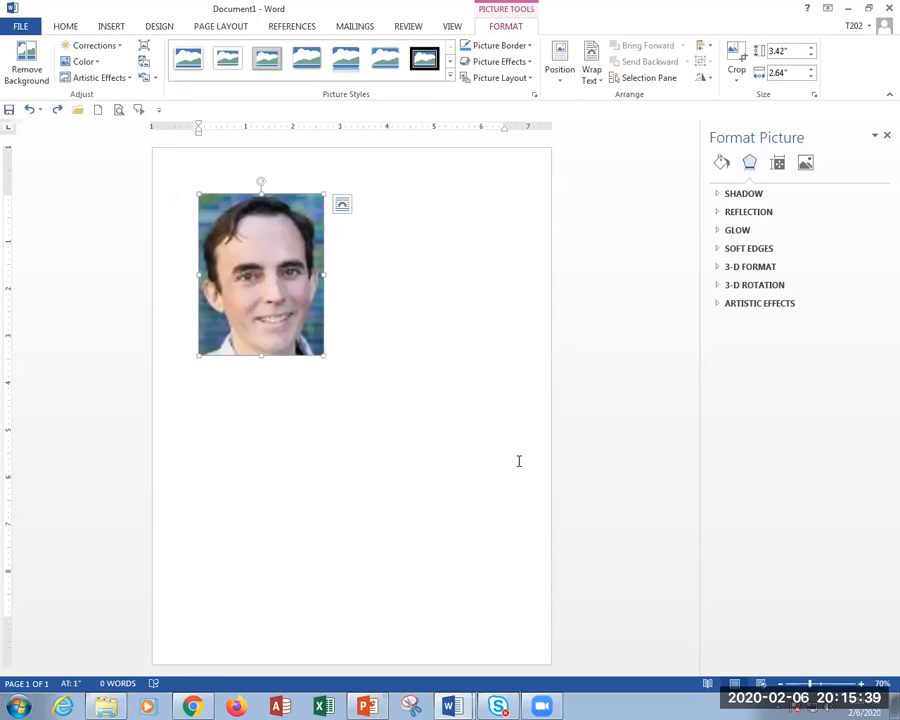
key("ctrl+z")
key("ctrl+z")
key("ctrl+z")
key("ctrl+z")
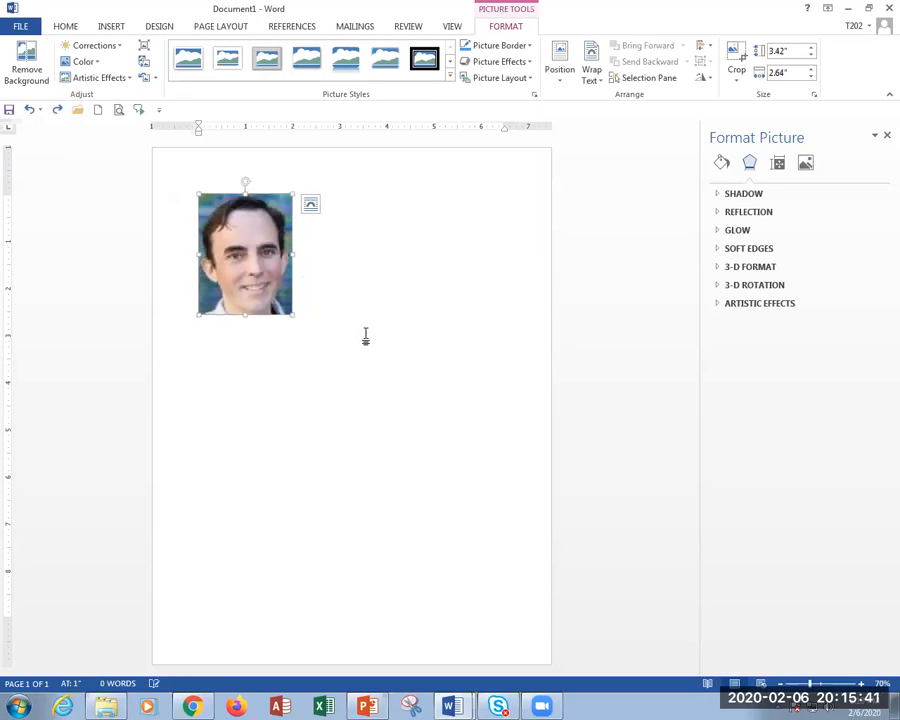
key("ctrl+z")
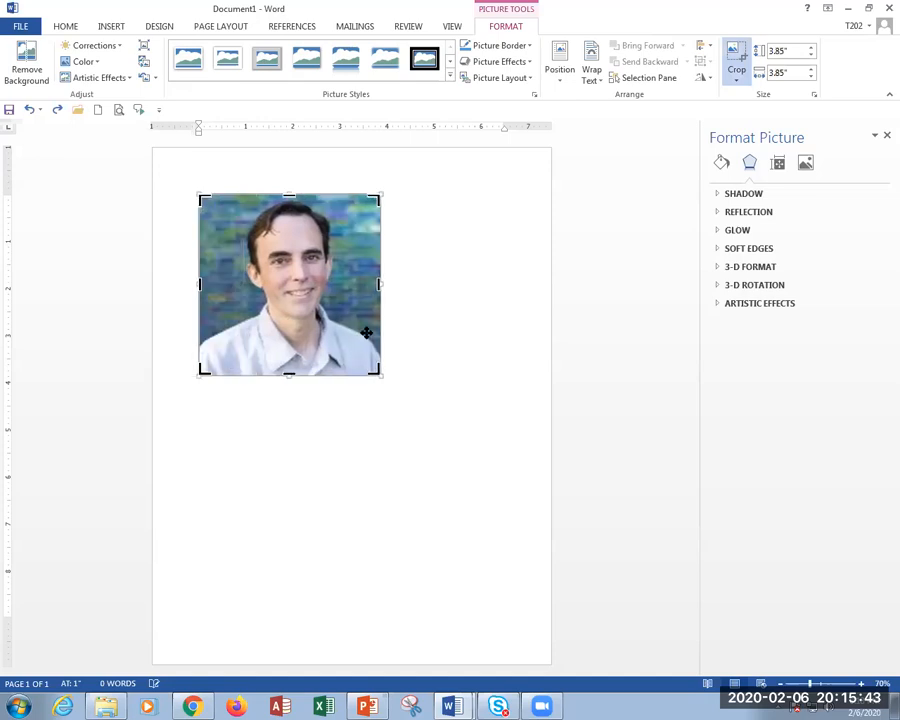
left_click(410, 301)
left_click_drag(330, 245, 498, 357)
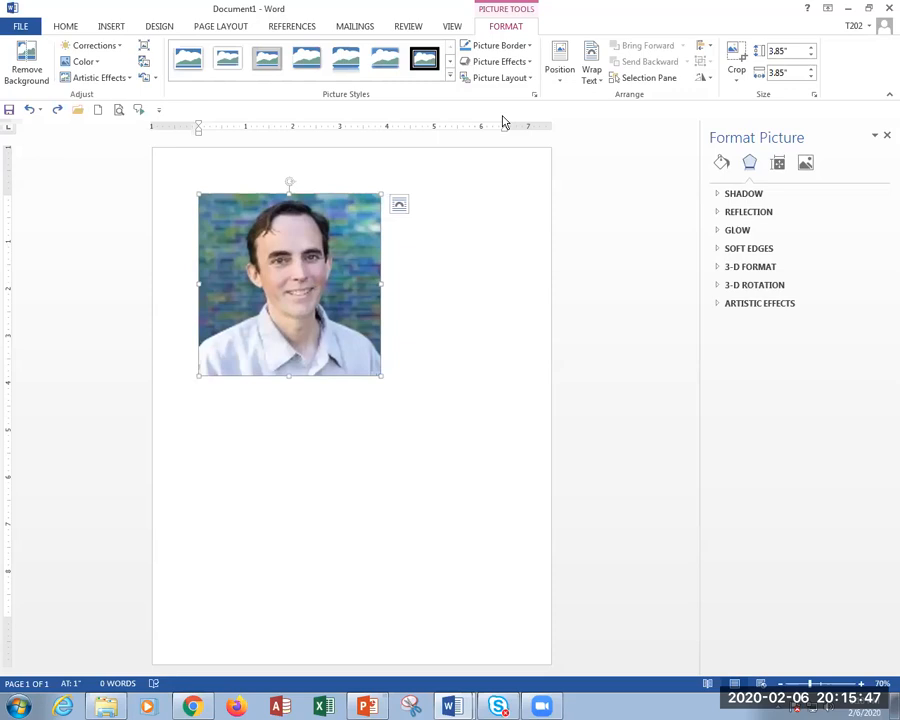
left_click(468, 325)
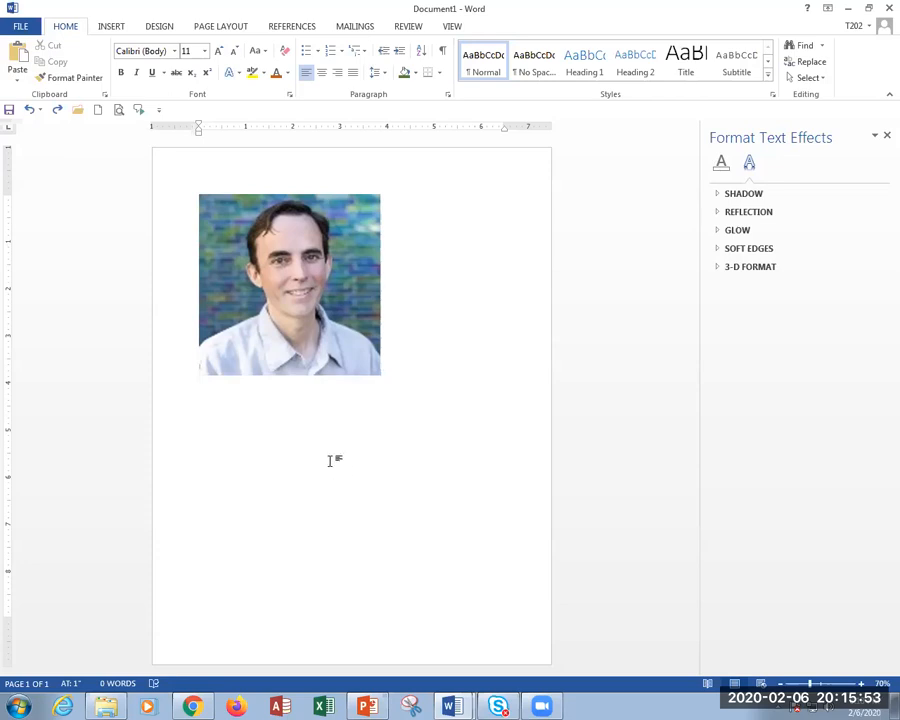
Apply the rectangular picture style with soft edges to the portrait and deselect it to view the effect.
scroll(240, 410, "up", 3, "ctrl")
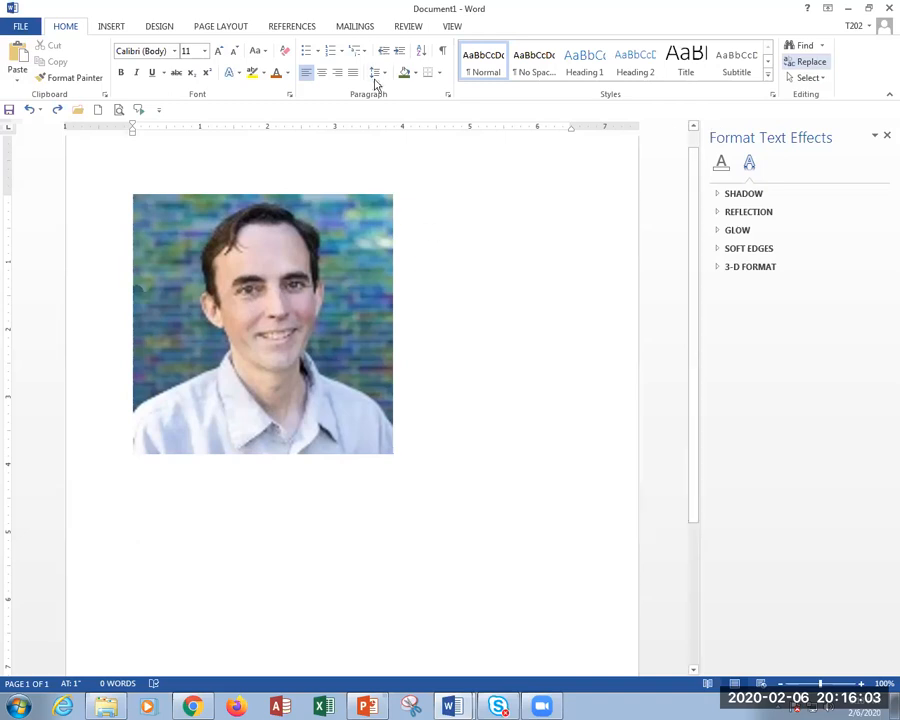
left_click(263, 251)
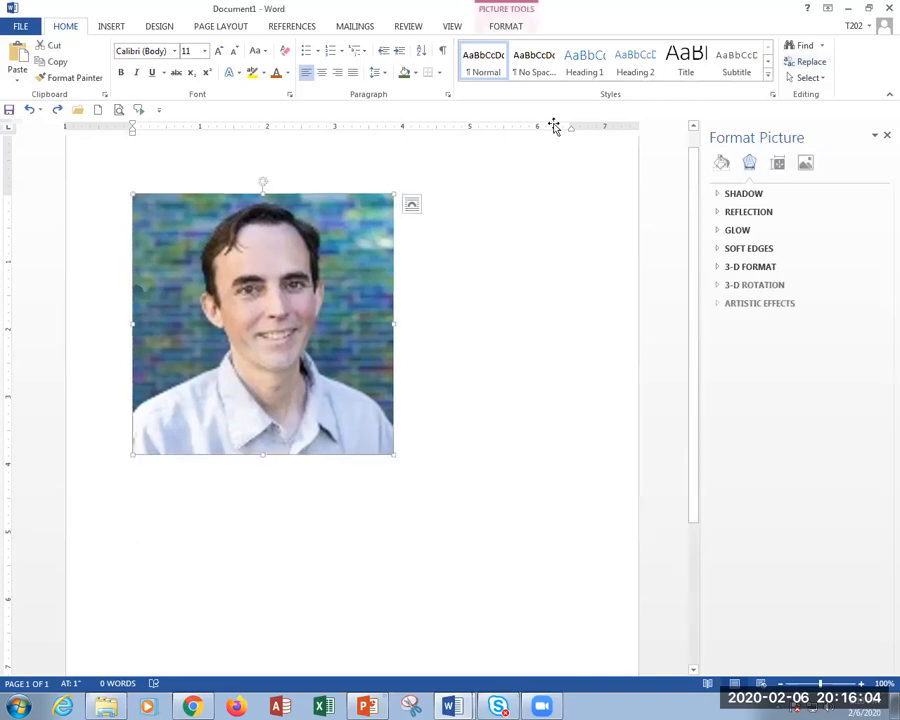
left_click(495, 15)
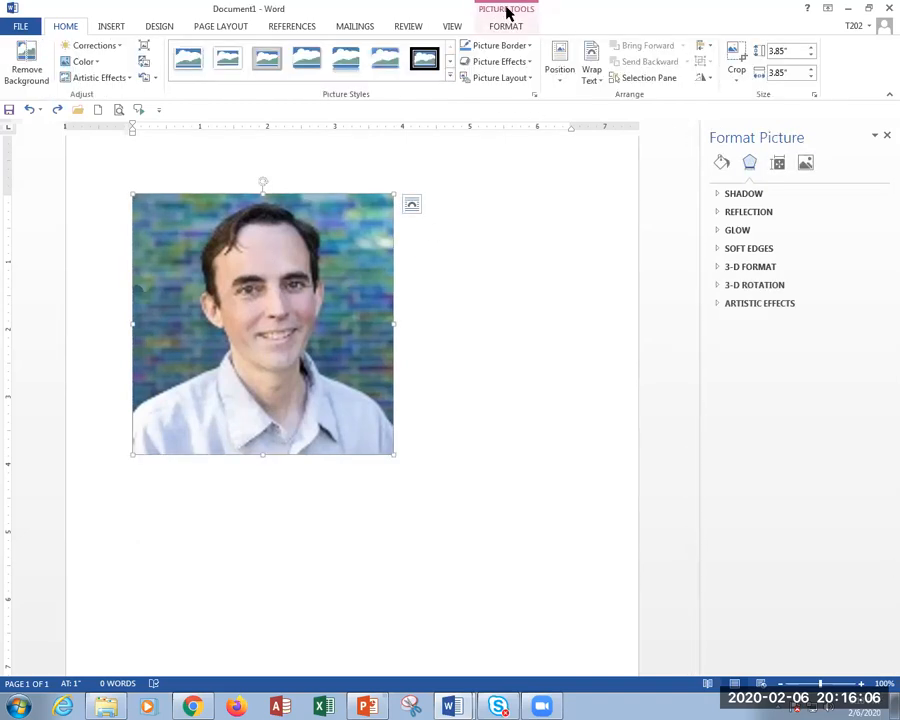
left_click(447, 79)
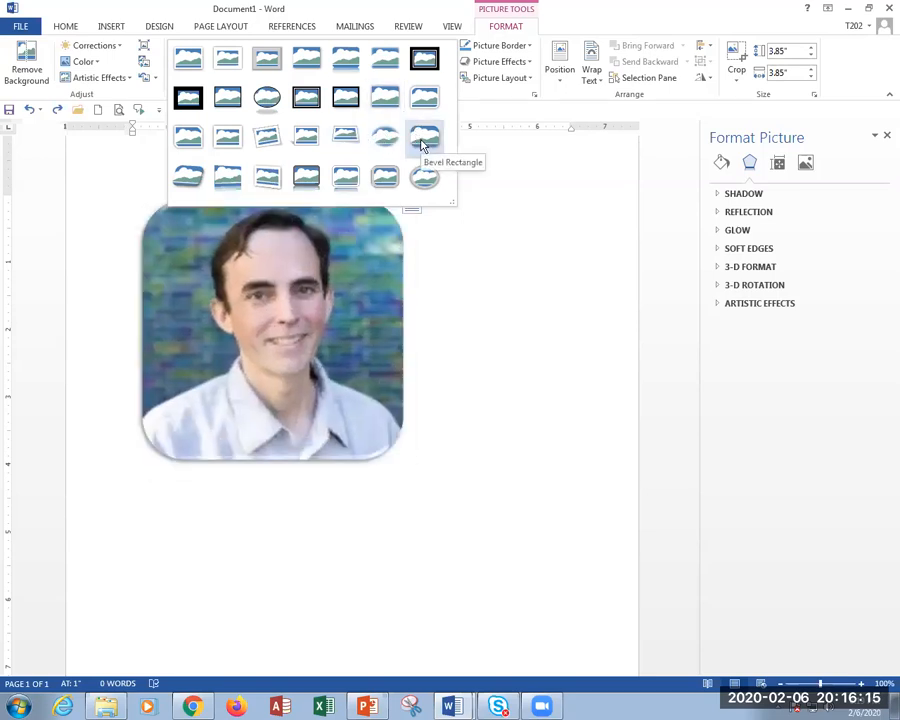
left_click(379, 63)
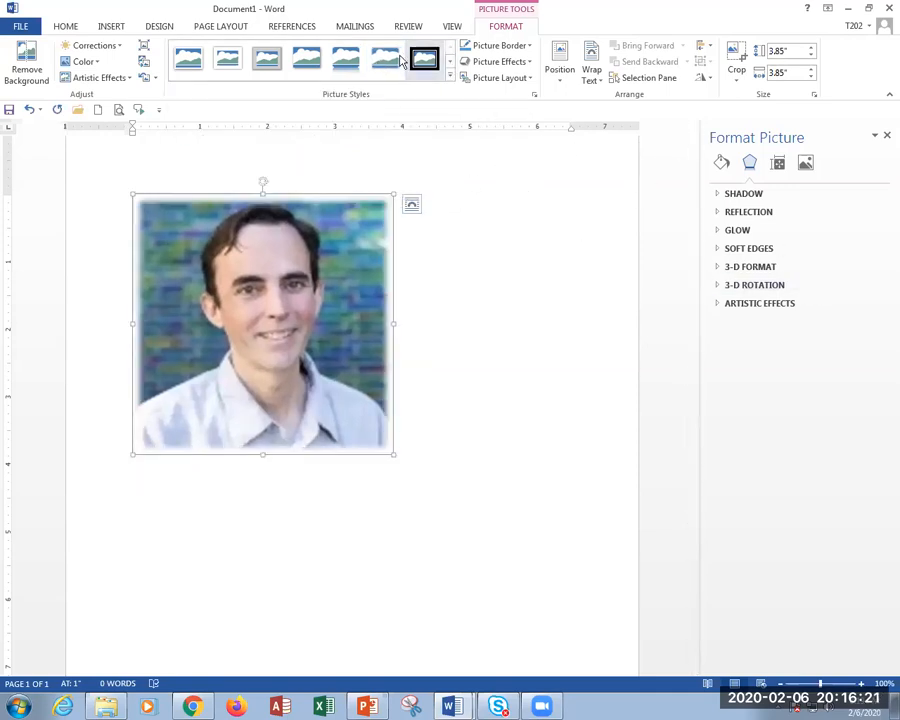
left_click(420, 364)
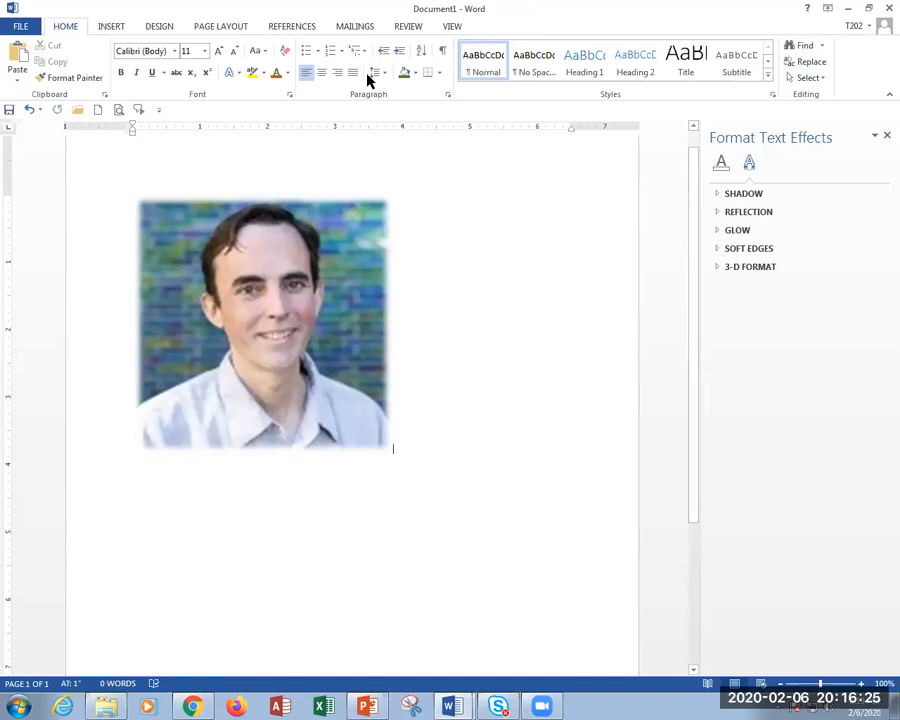
Change the portrait's picture style to the oval with soft edges and deselect the picture.
left_click(299, 284)
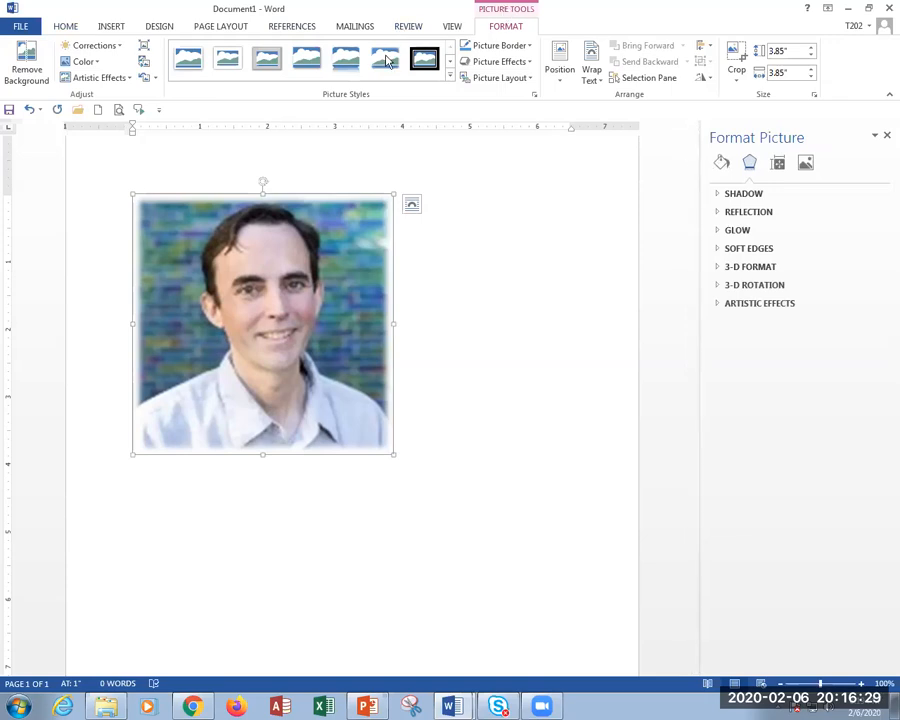
left_click(450, 78)
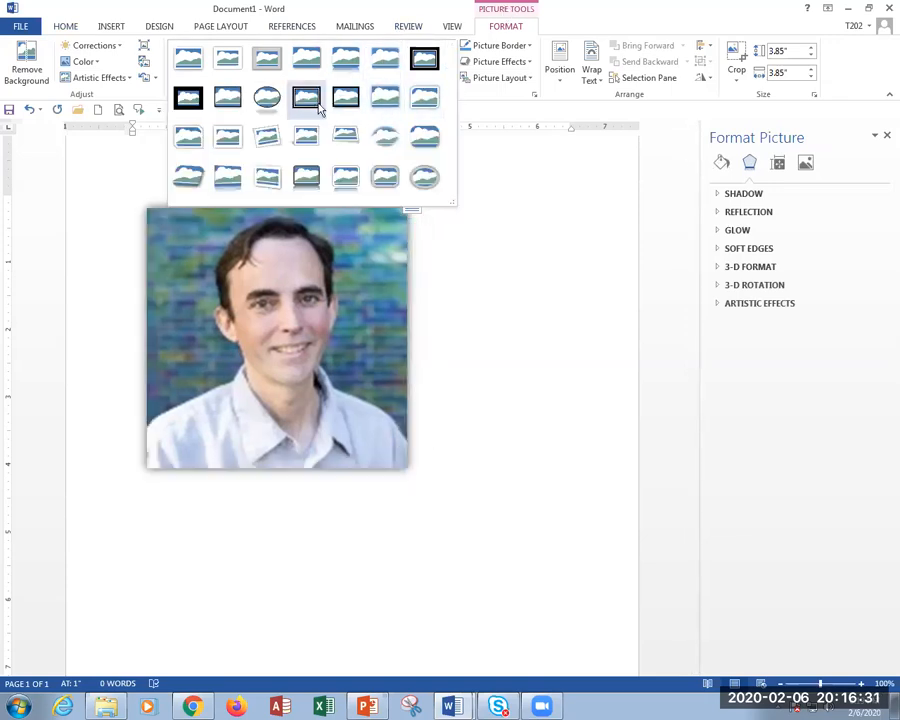
left_click(385, 136)
left_click(510, 366)
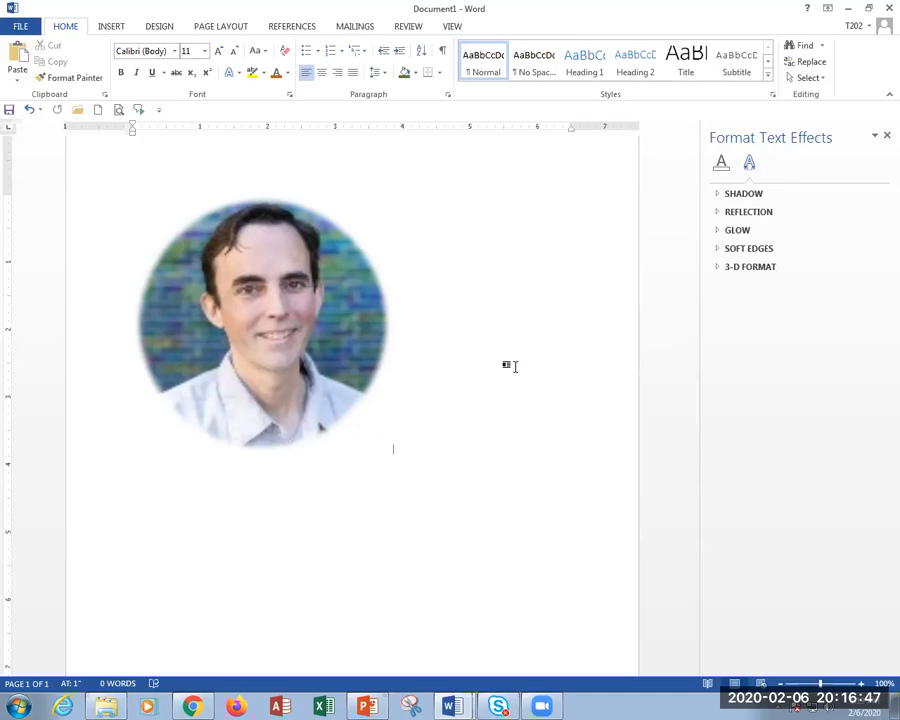
Undo the soft-edged oval style on the portrait, redo it, and select the portrait again.
key("ctrl+z")
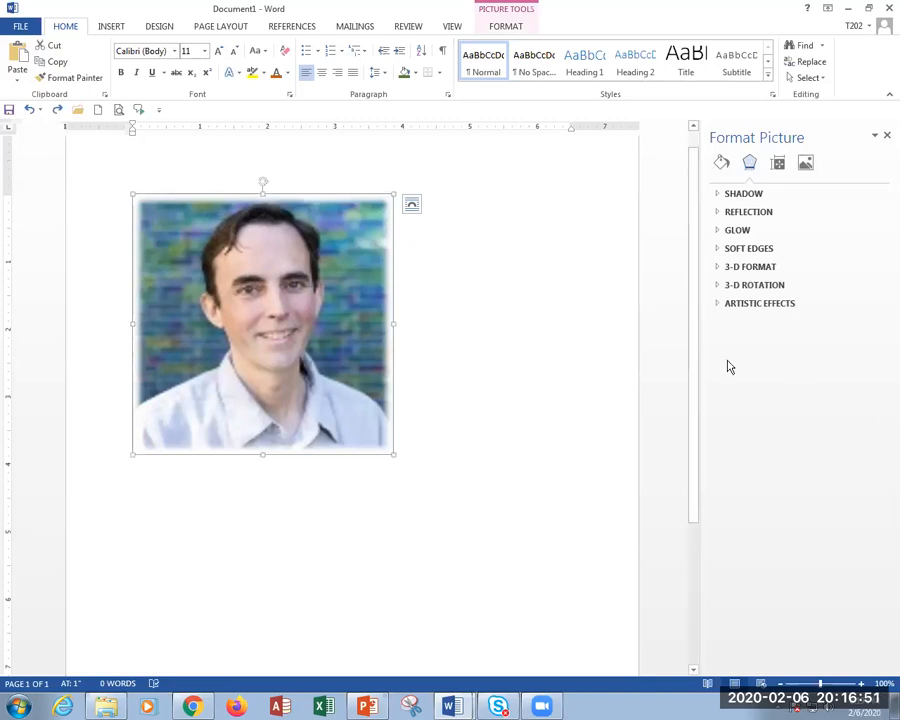
left_click(621, 356)
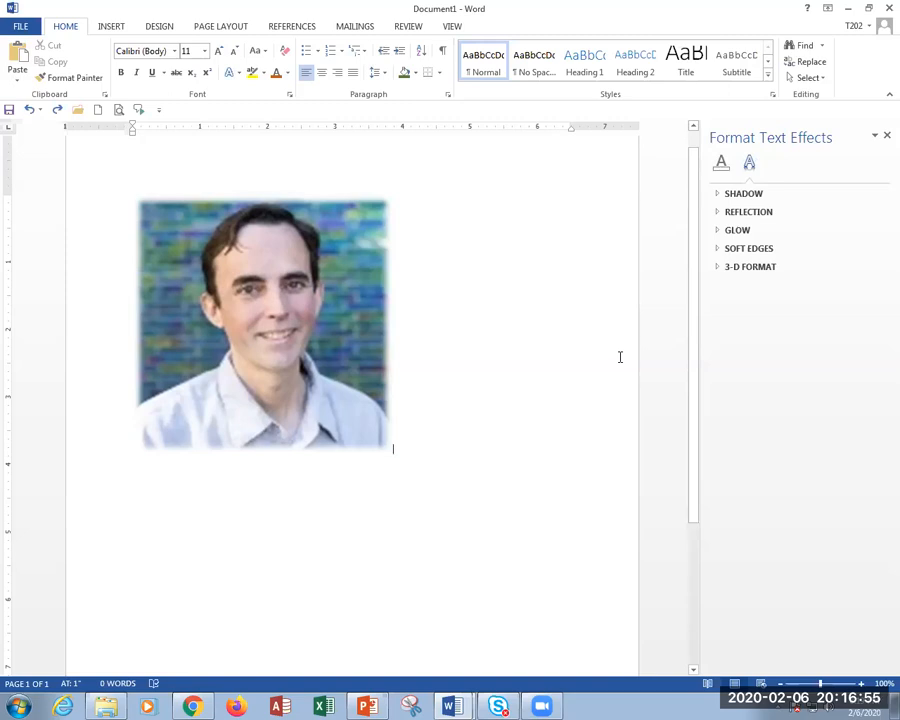
key("ctrl+y")
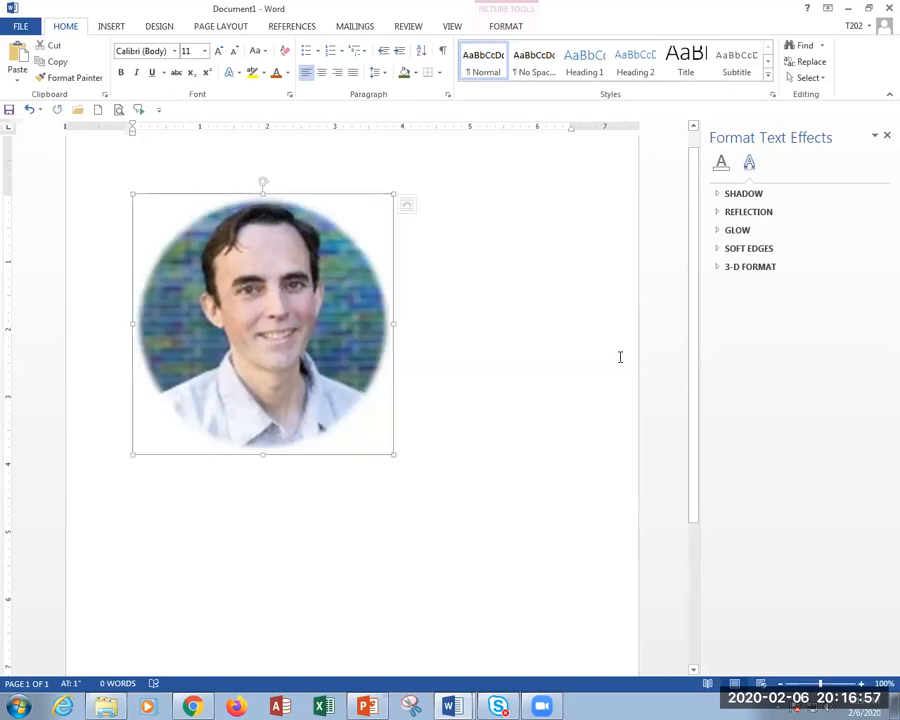
left_click(508, 271)
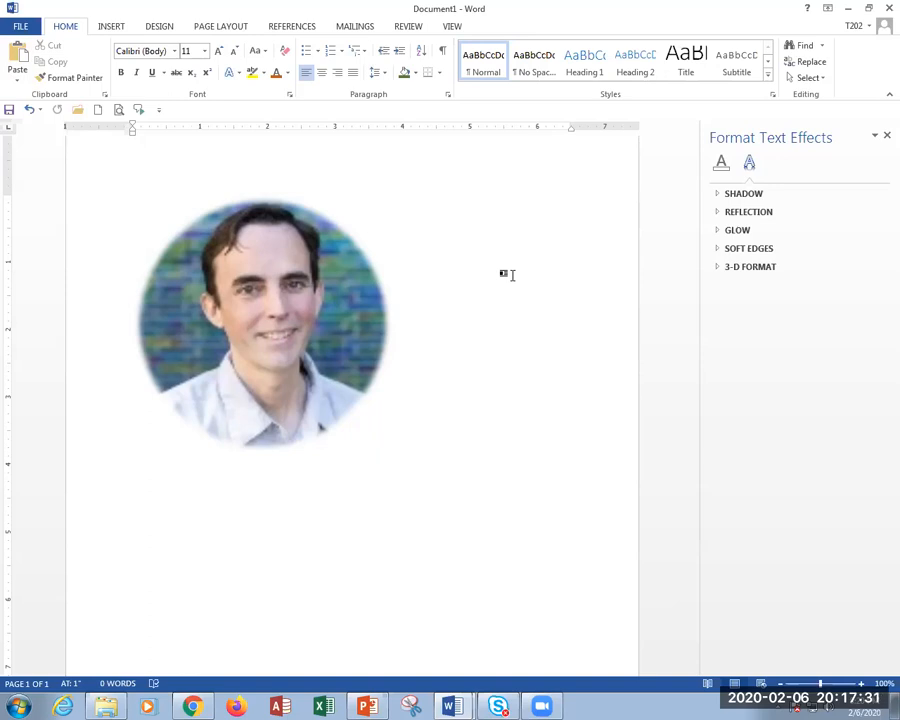
left_click(313, 262)
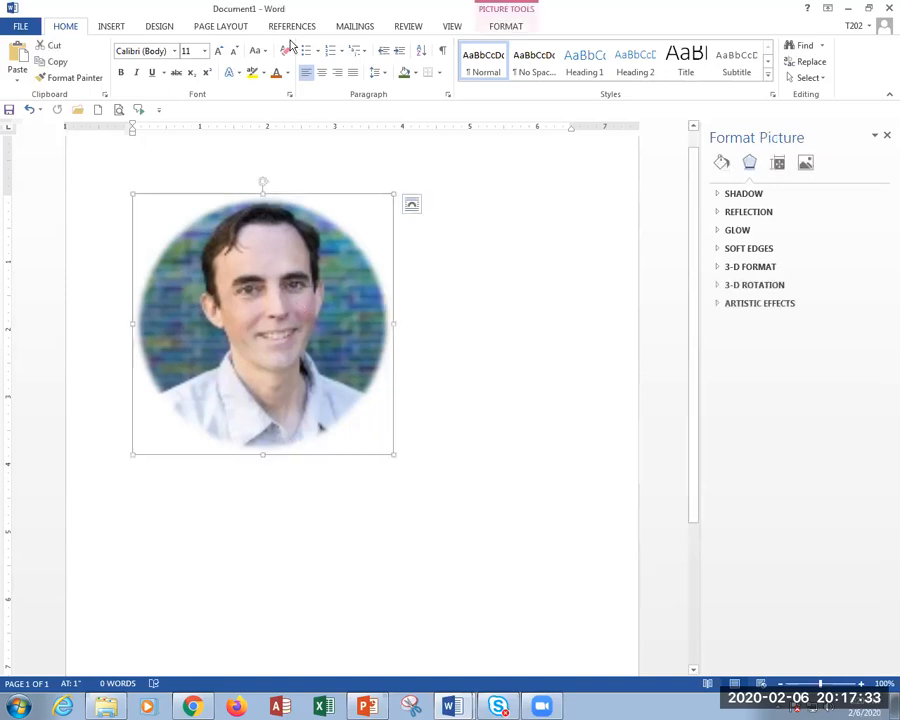
Review the picture styles available for the portrait without applying one, and switch to the Adventure flyer document.
left_click(506, 22)
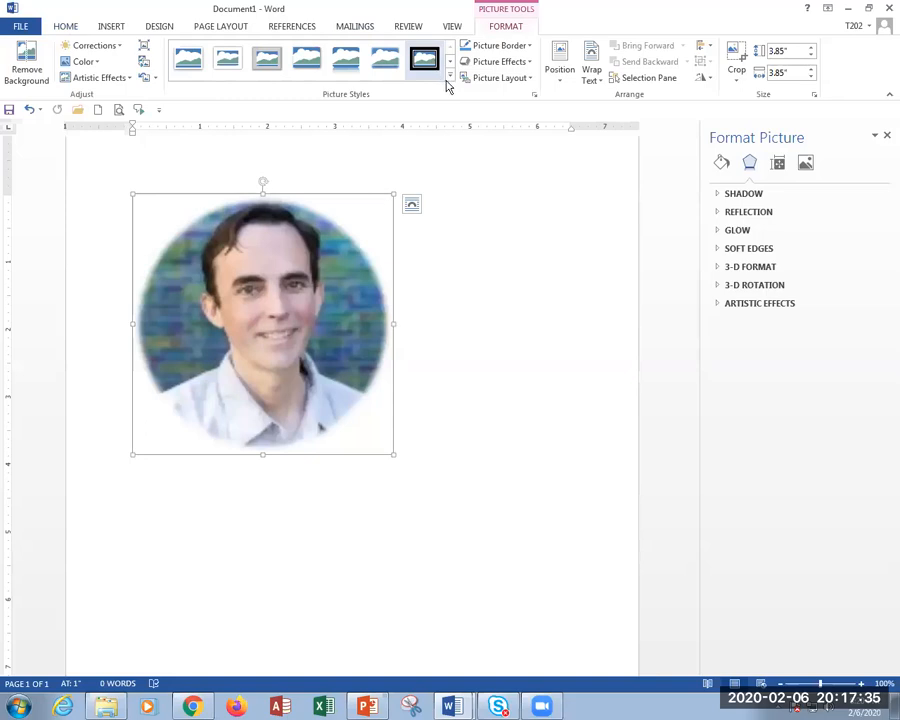
left_click(448, 78)
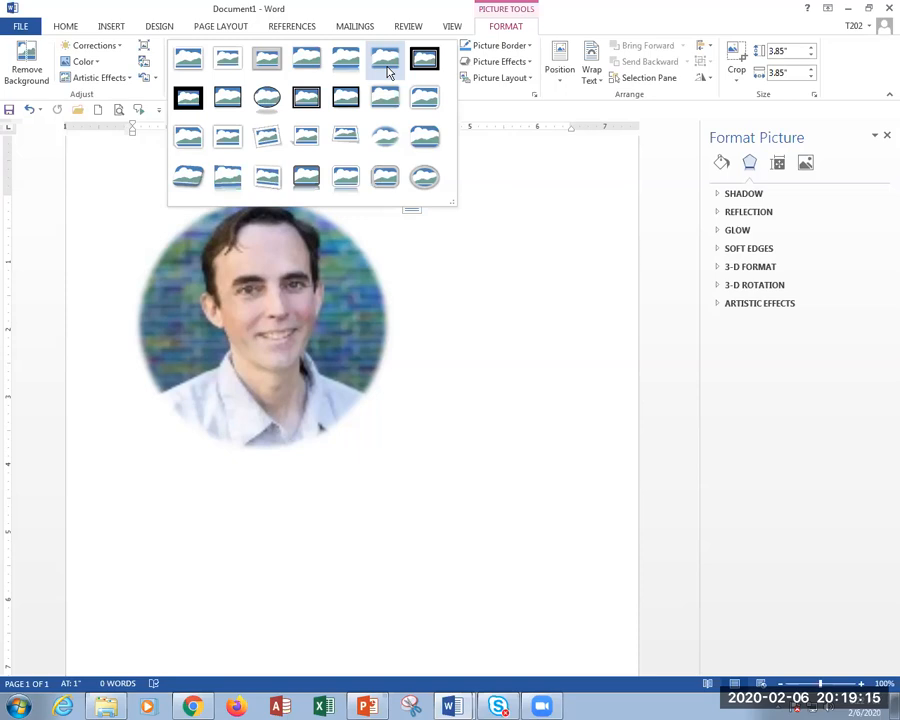
key("alt+Tab")
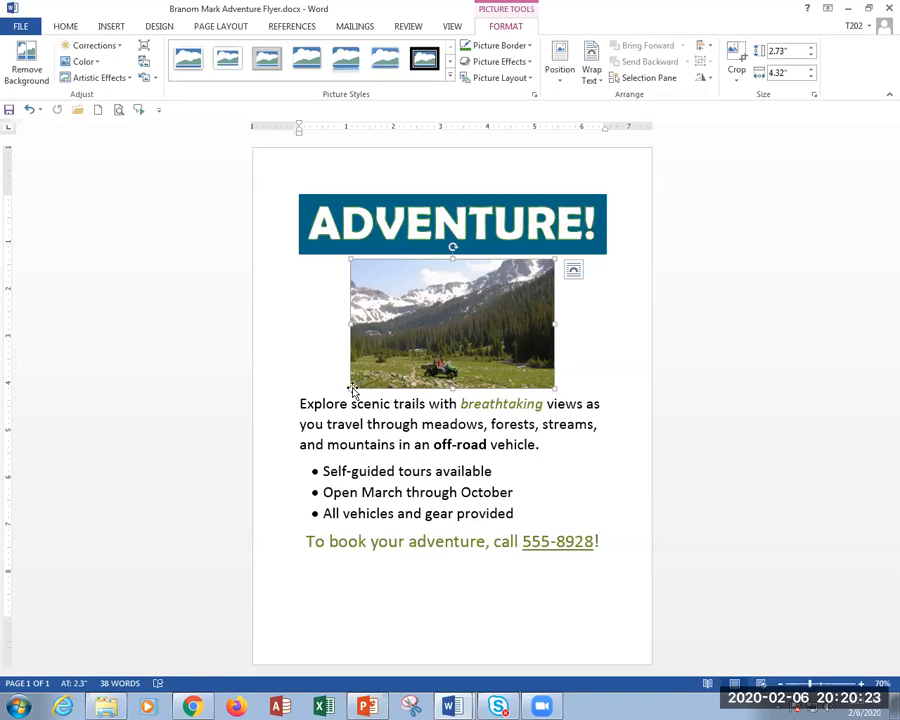
Enlarge the Mountain Trail picture in the flyer to 5 inches wide by 3.17 inches high and deselect it.
mouse_move(349, 389)
left_mouse_down()
mouse_move(311, 435)
mouse_move(349, 418)
mouse_move(345, 408)
left_mouse_up()
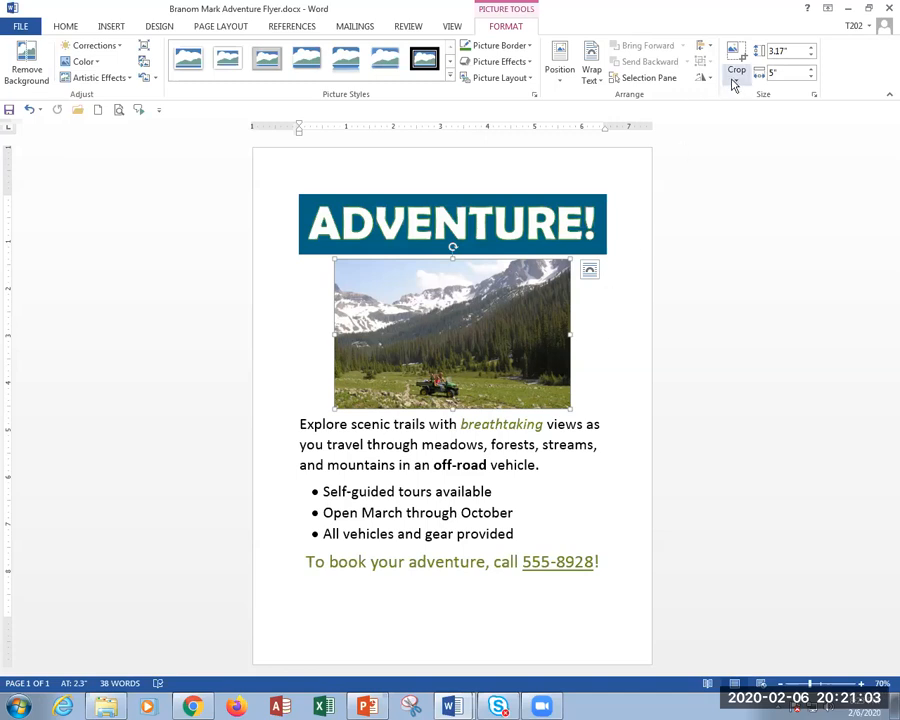
left_click(790, 53)
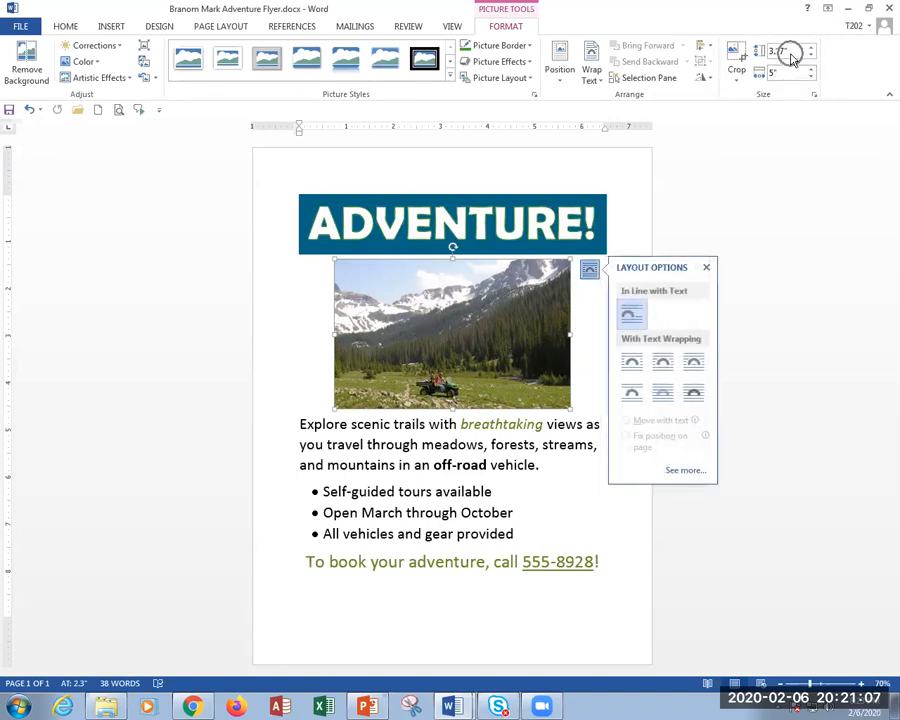
double_click(782, 51)
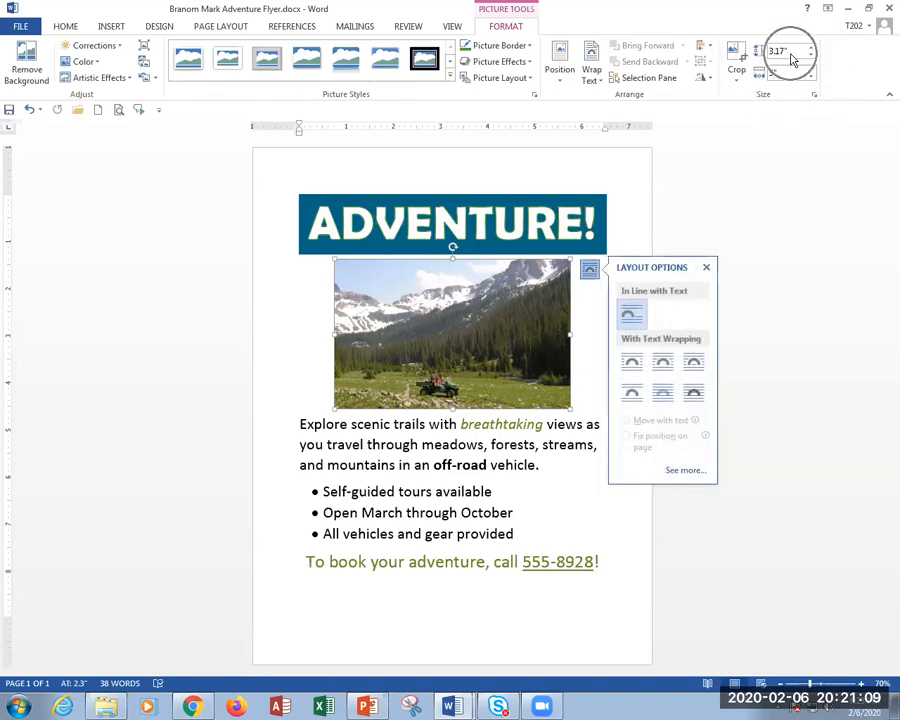
key("ctrl")
key("ctrl")
key("ctrl")
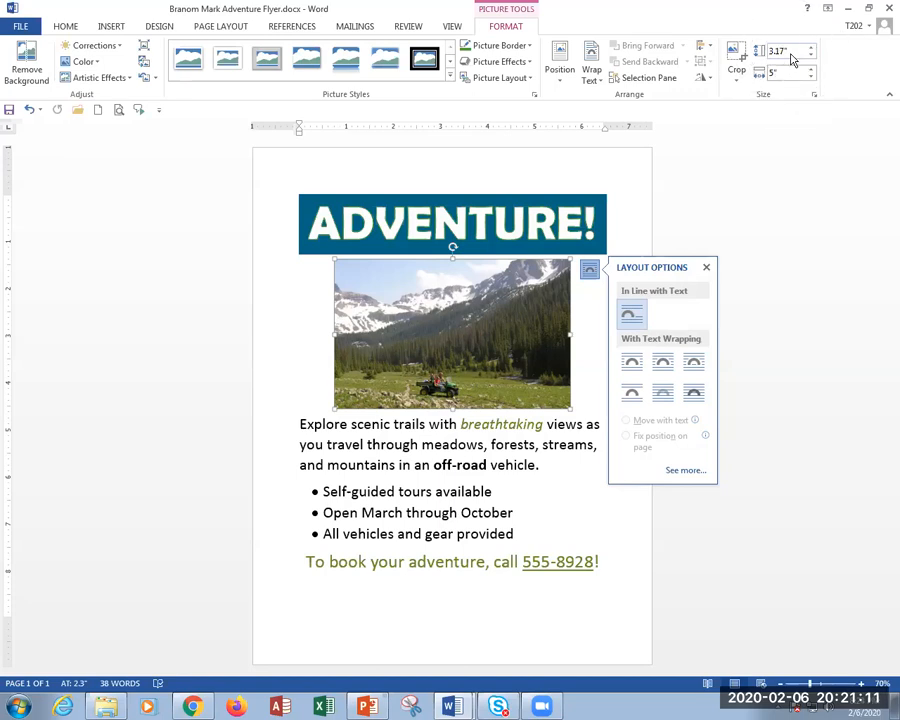
key("ctrl")
key("ctrl")
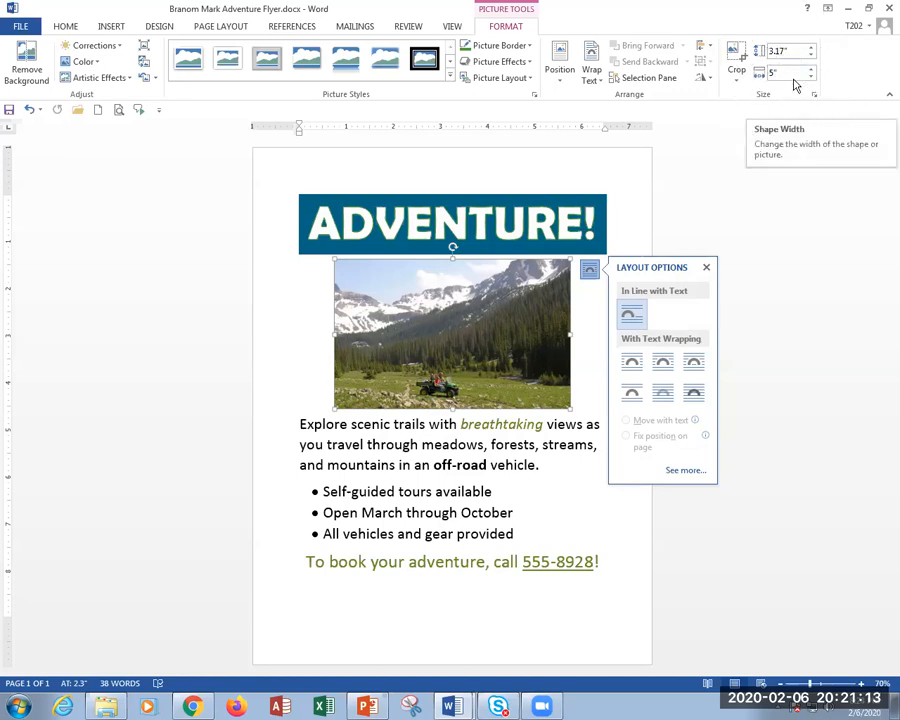
key("ctrl")
left_click(381, 466)
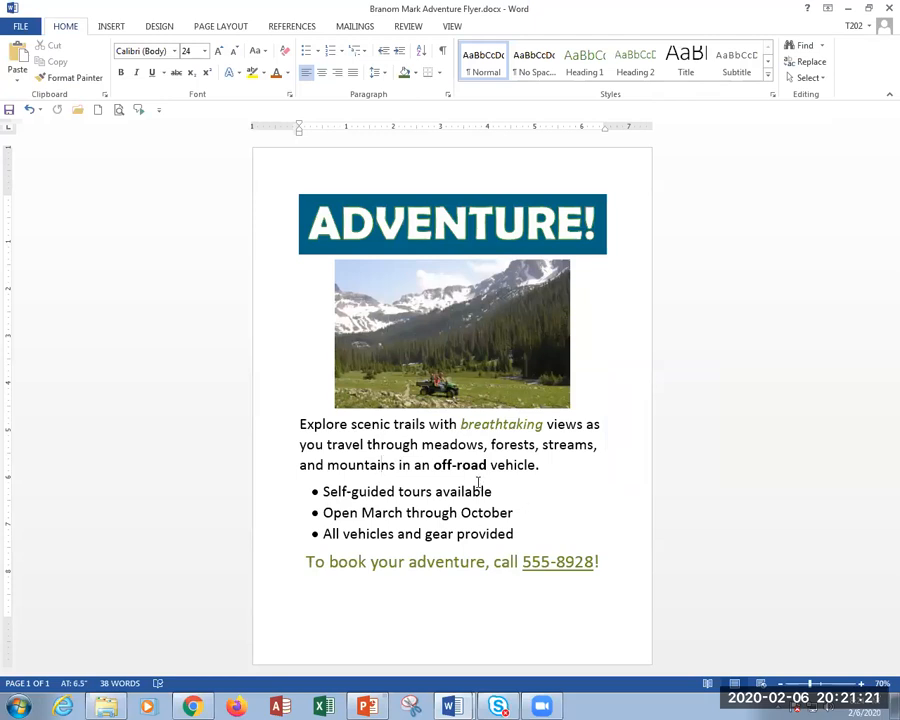
Select the Mountain Trail picture and reduce its width in small increments to about 4.2 inches.
left_click(446, 366)
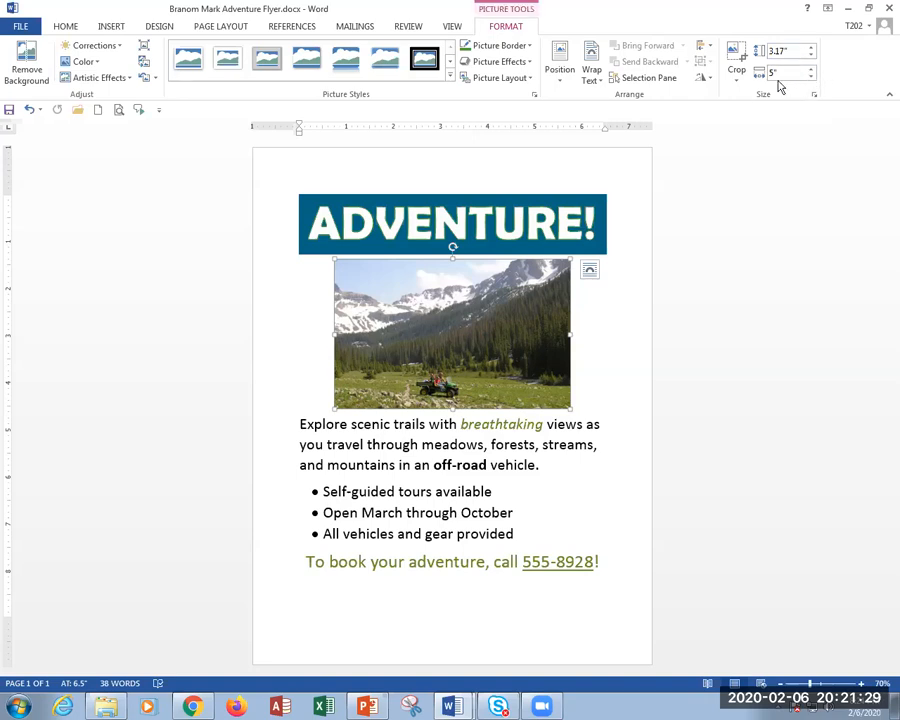
left_click(812, 78)
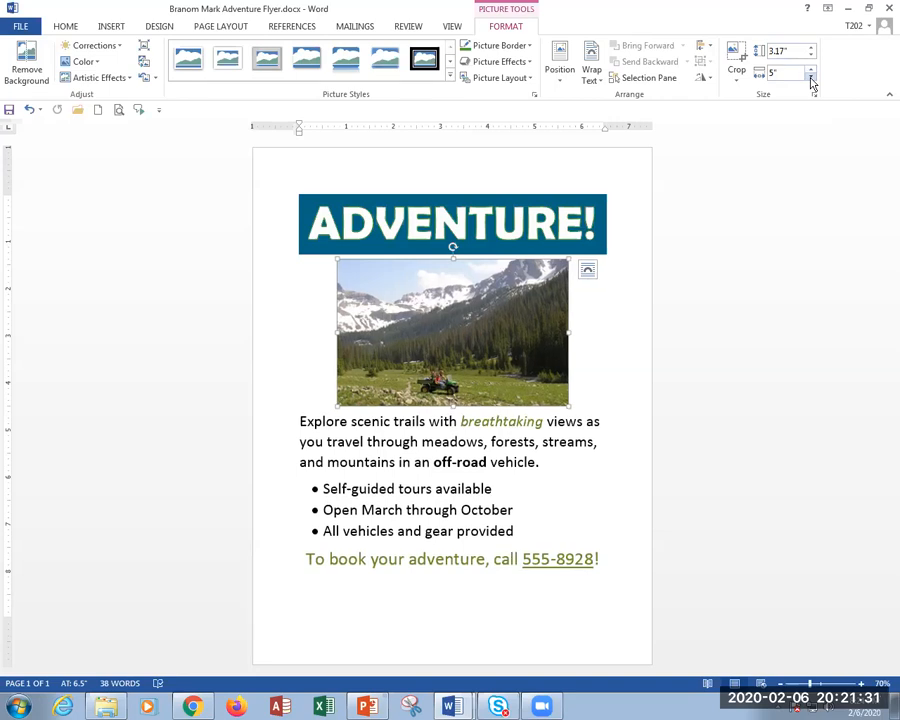
left_click(812, 78)
left_click(812, 78)
left_click(812, 78)
left_click(812, 78)
left_click(812, 78)
left_click(812, 78)
left_click(812, 78)
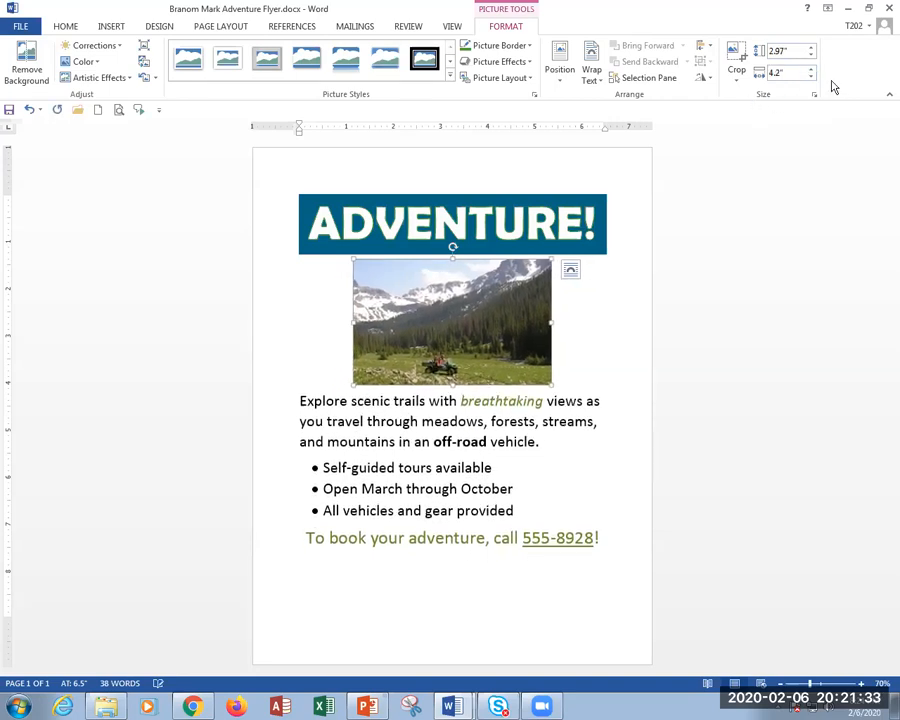
left_click(812, 78)
Increase the Mountain Trail picture's width in small increments back to 5 inches and deselect it.
left_click(812, 72)
left_click(812, 72)
left_click(812, 72)
left_click(812, 72)
left_click(812, 72)
left_click(812, 72)
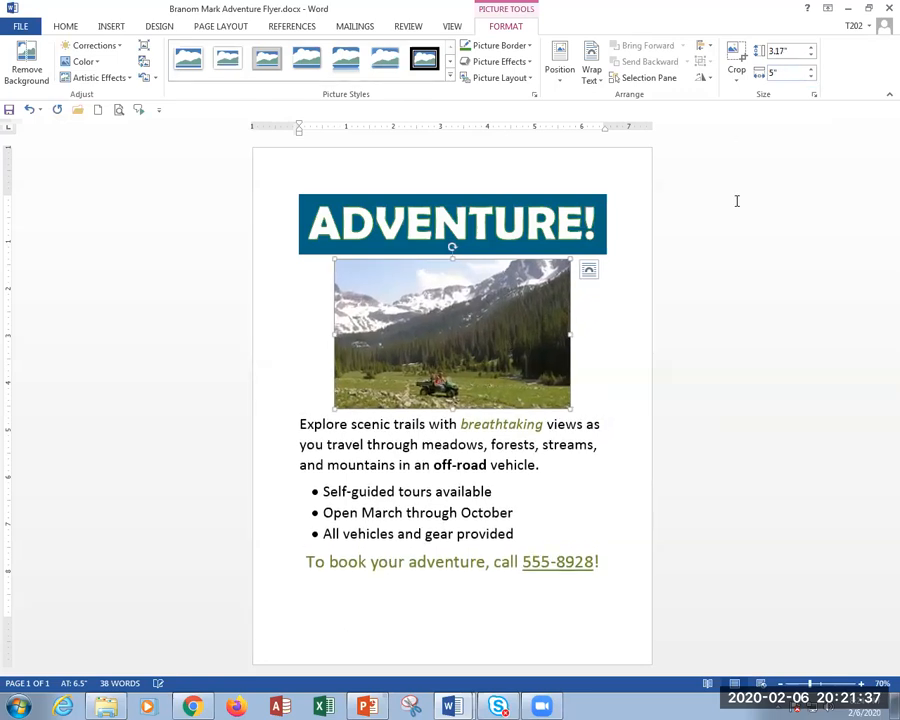
left_click(733, 256)
Apply the rectangular drop-shadow picture style to the Mountain Trail picture and deselect it.
left_click(459, 347)
left_click(450, 78)
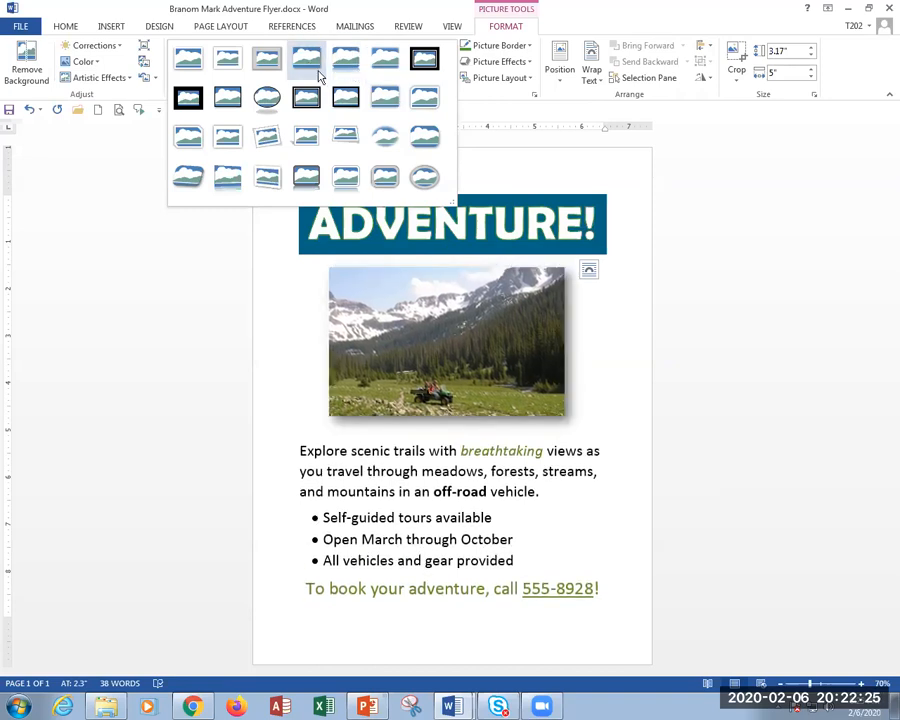
left_click(318, 76)
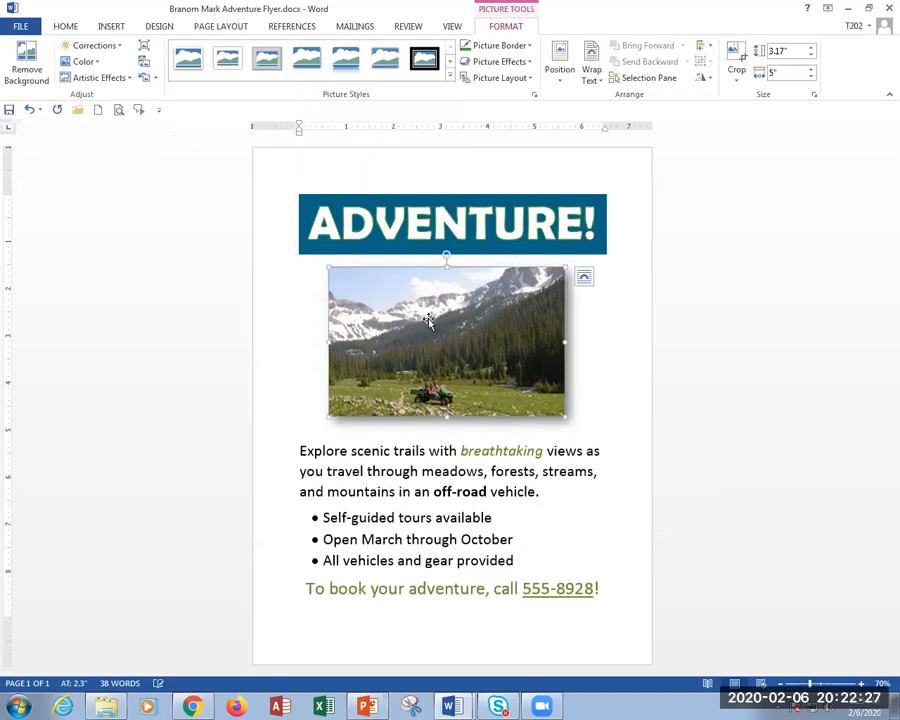
left_click(600, 453)
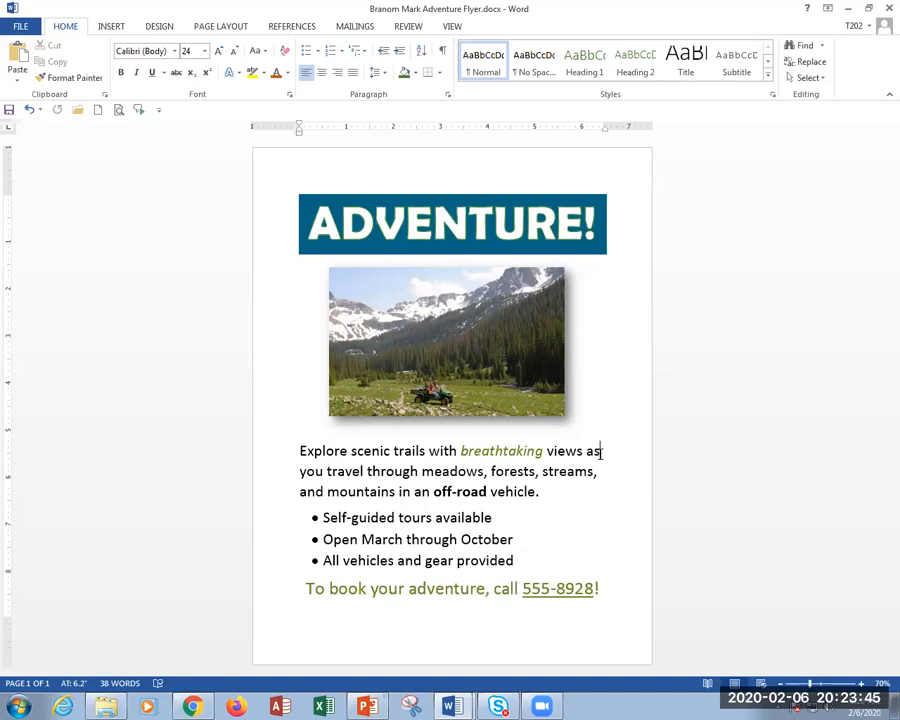
Add the "Turquoise, 5 pt glow, Accent color 6" effect to the Mountain Trail picture and deselect it.
left_click(458, 334)
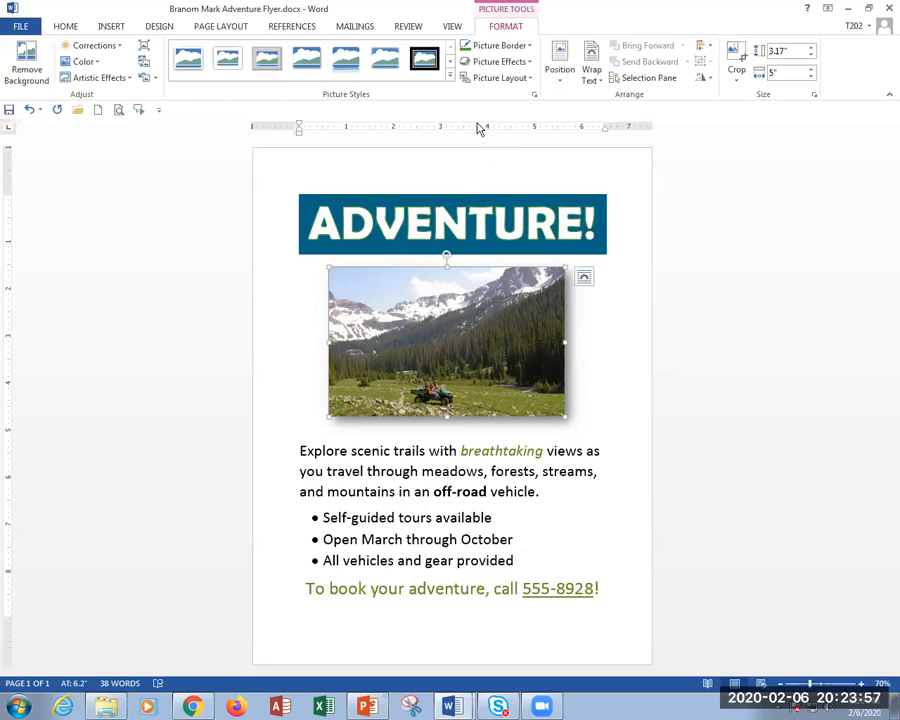
left_click(492, 62)
mouse_move(507, 178)
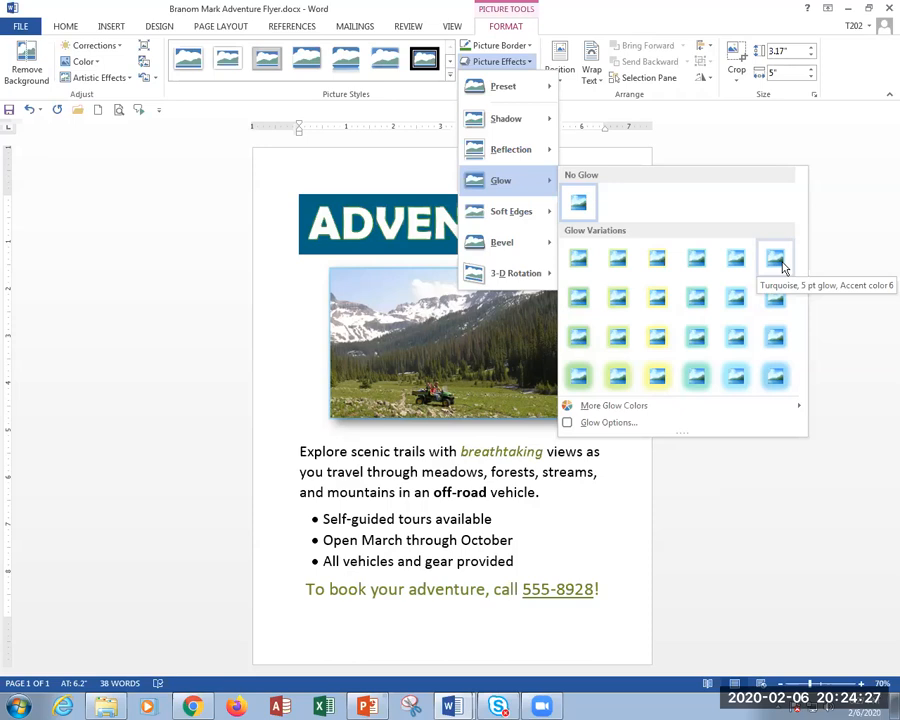
left_click(779, 261)
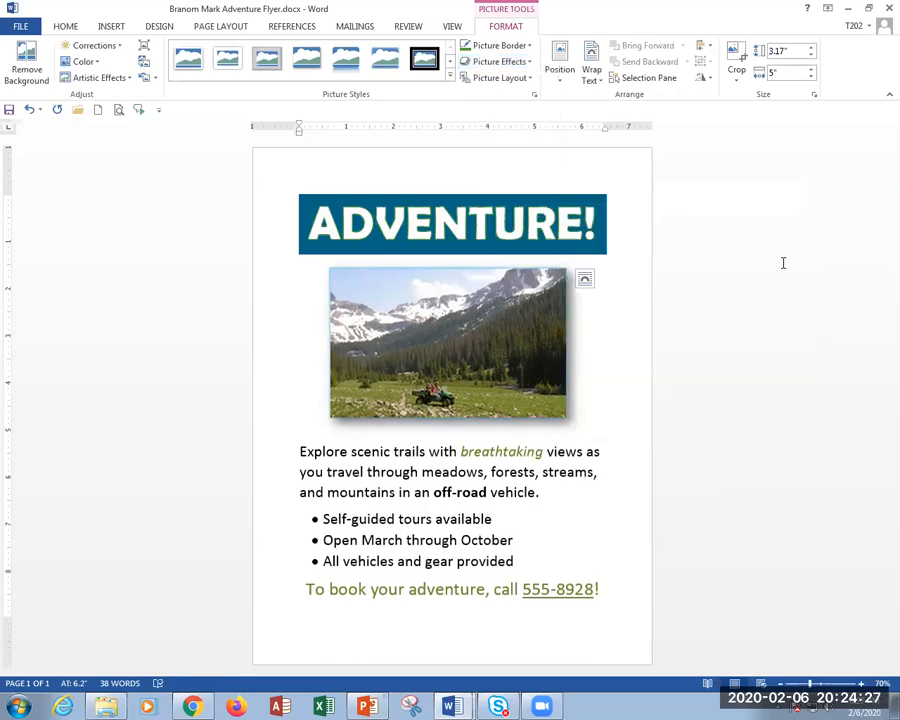
left_click(617, 412)
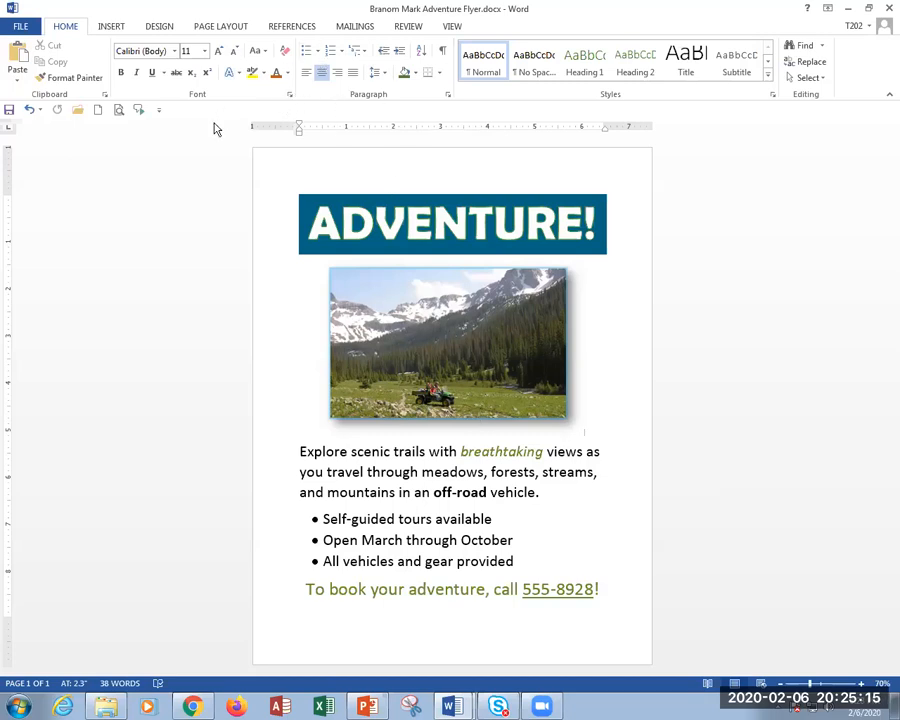
Add the angled bevel effect from the second row of bevels to the Mountain Trail picture and deselect it.
left_click(456, 340)
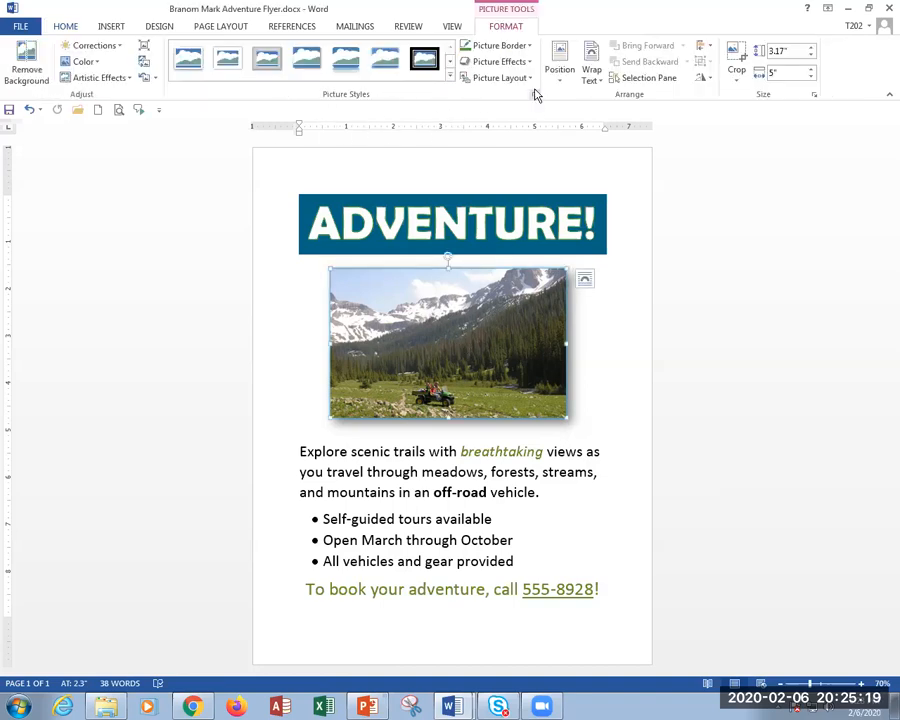
left_click(505, 62)
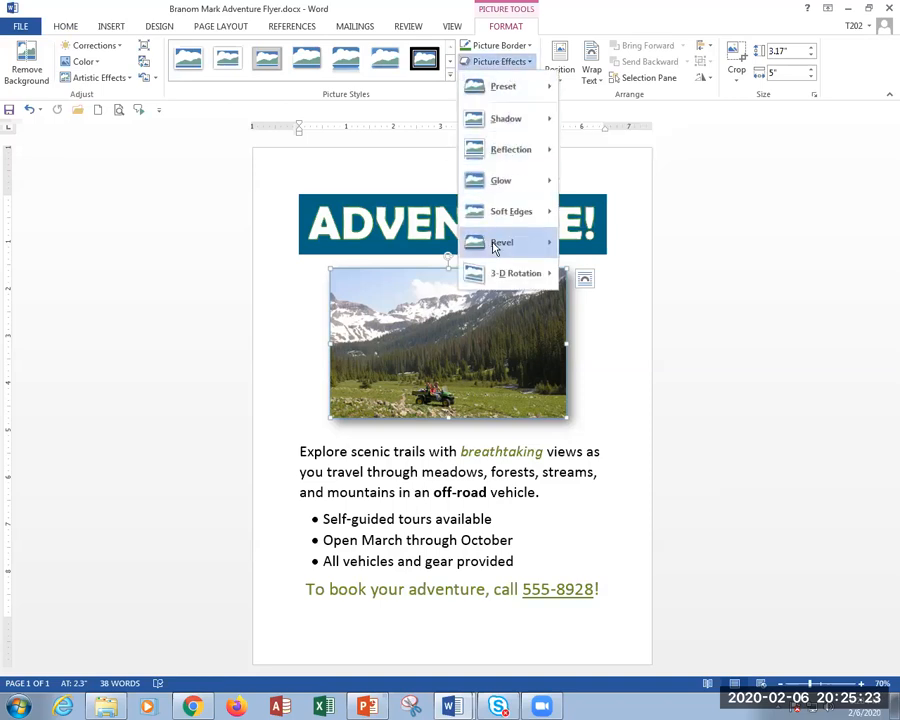
mouse_move(494, 248)
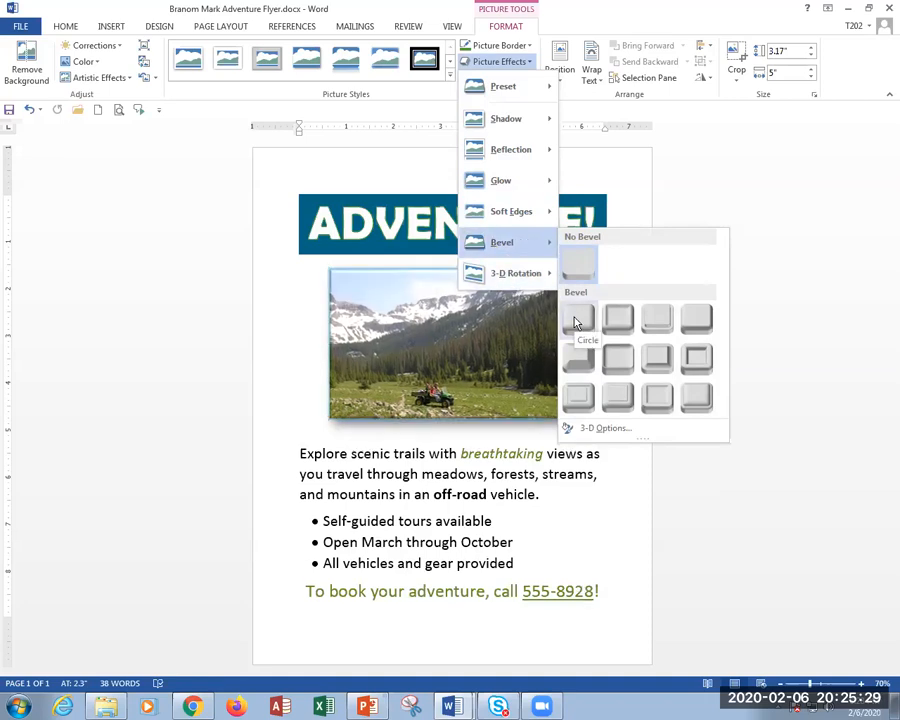
left_click(577, 373)
left_click(610, 433)
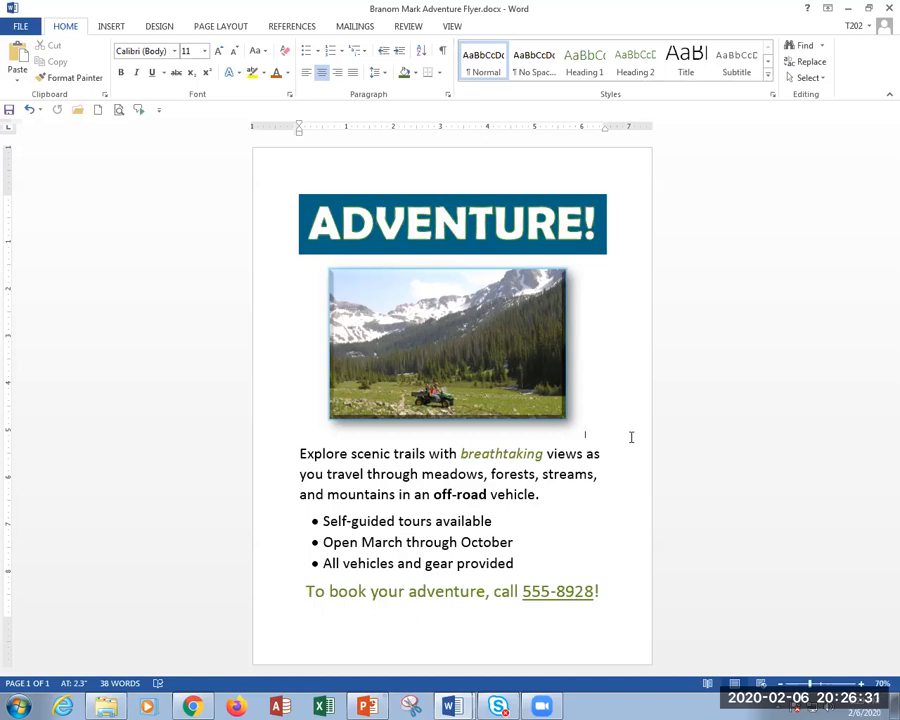
Create a new blank document and insert Mountain Trail.jpg from the Chapter 01 folder.
left_click(477, 375)
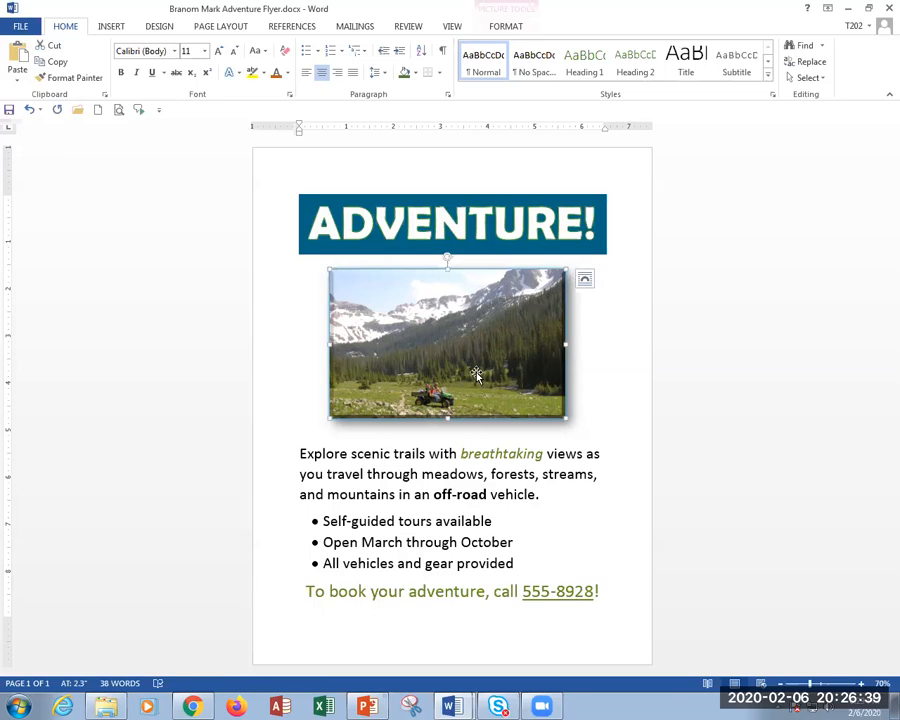
key("ctrl+n")
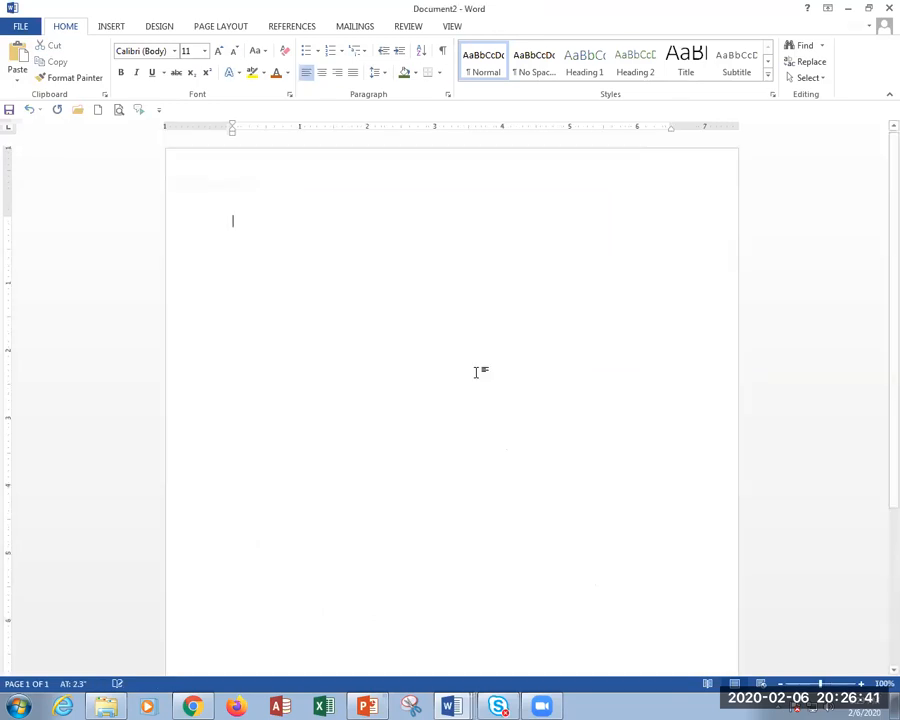
left_click(115, 28)
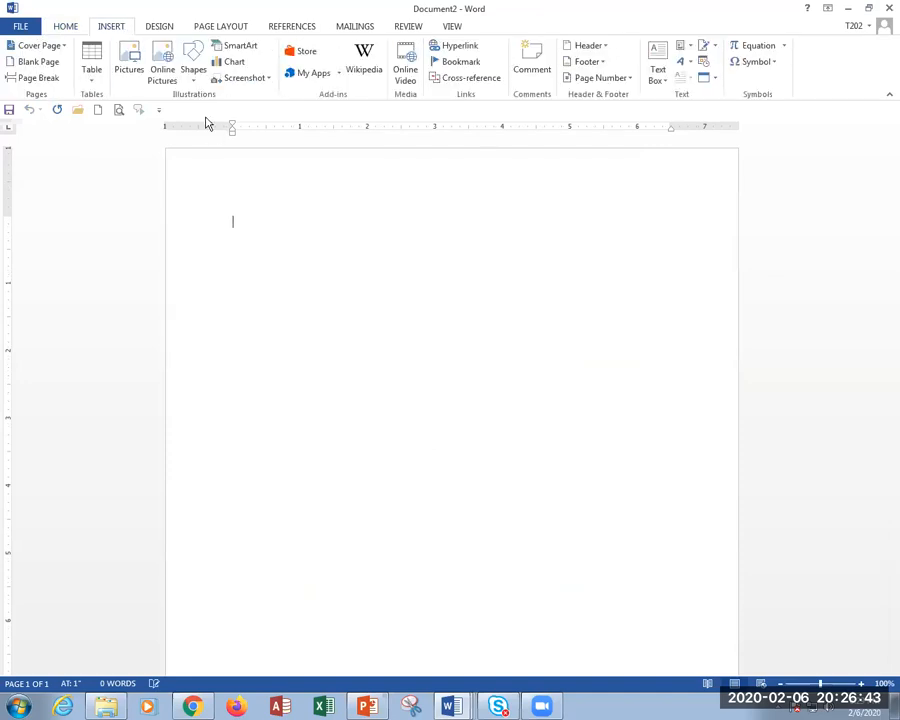
left_click(130, 66)
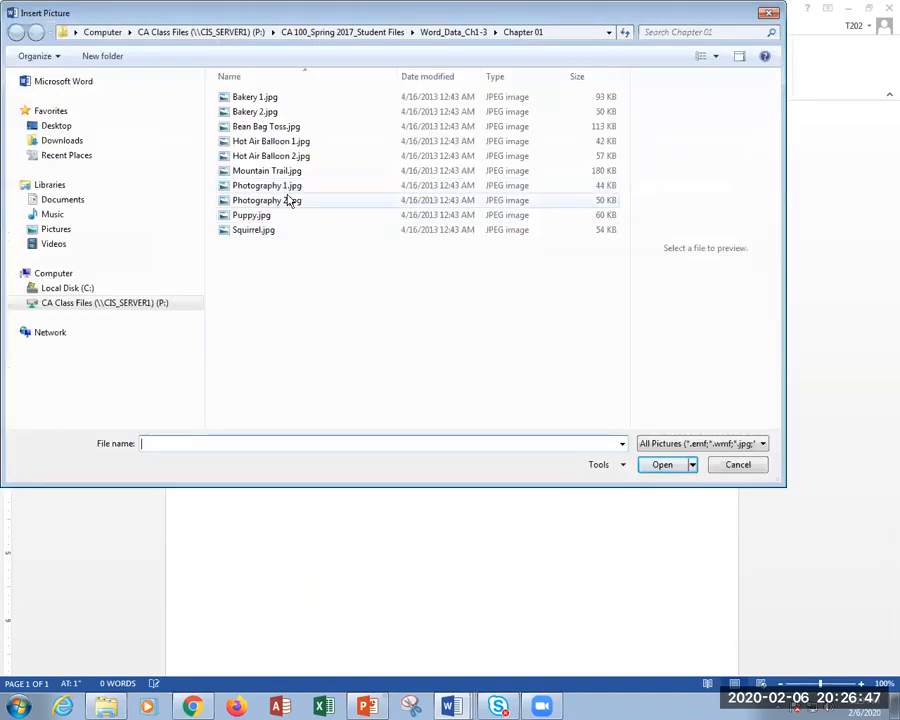
left_click(285, 172)
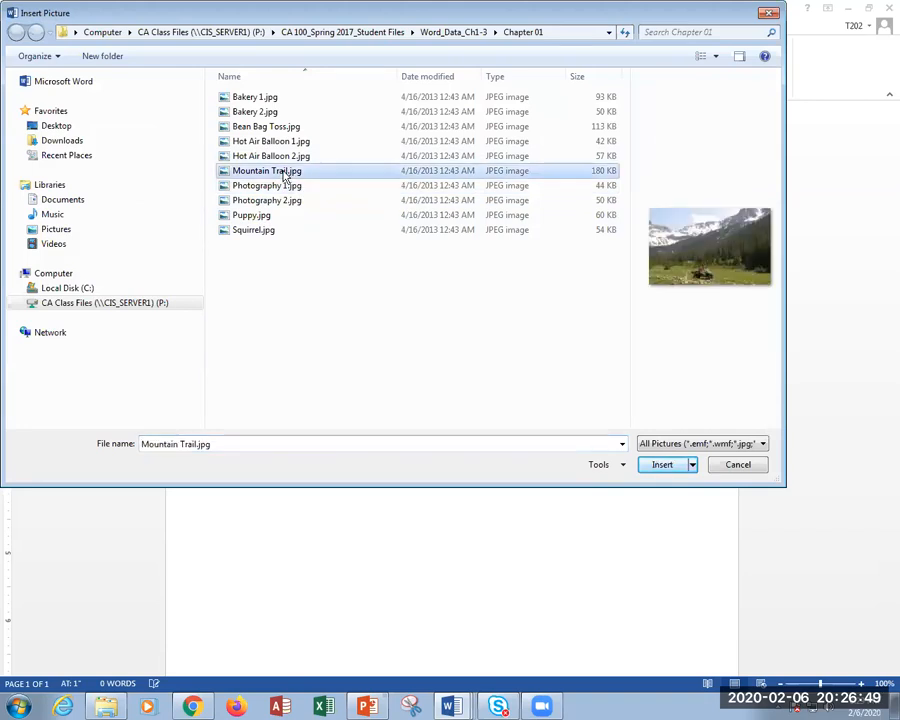
left_click(668, 464)
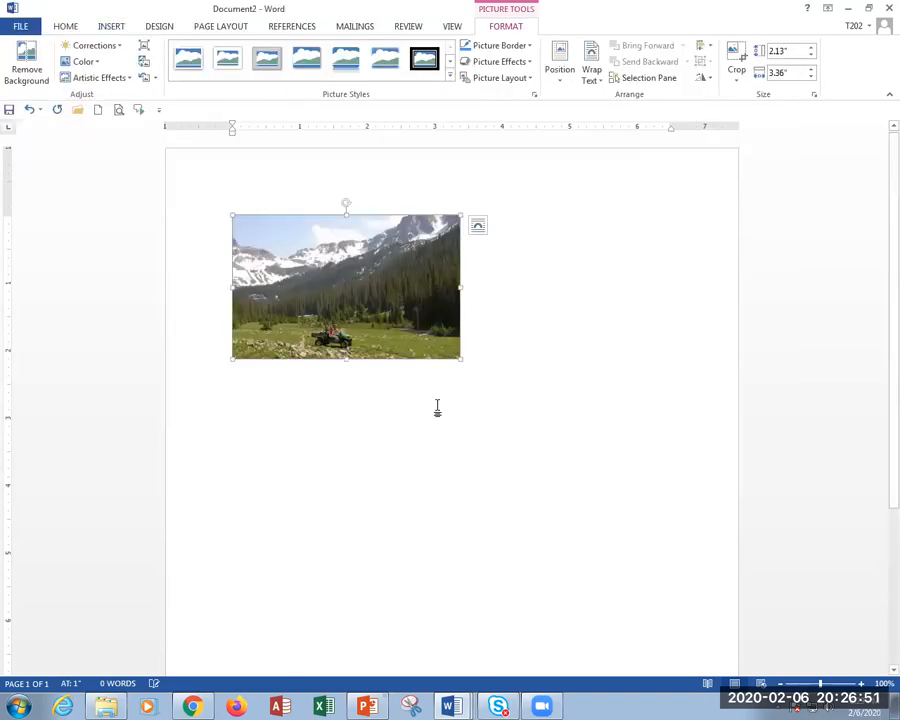
Enlarge the inserted picture to 6.7 by 4.24 inches and crop it around the off-road vehicle to about 2.64 by 1.86 inches.
left_click_drag(456, 357, 648, 501)
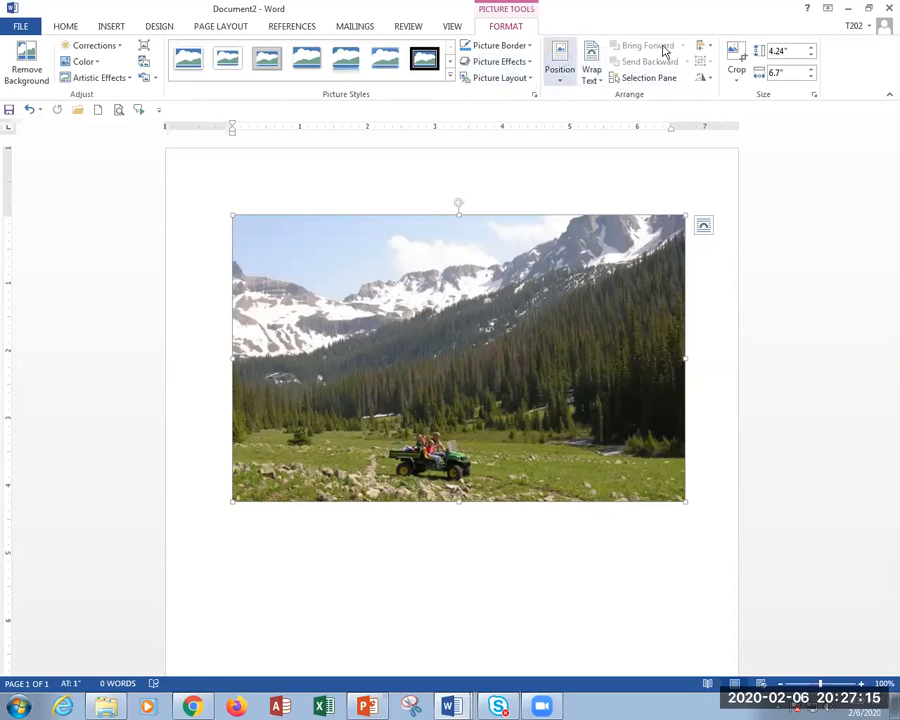
left_click(735, 62)
left_click_drag(459, 217, 458, 394)
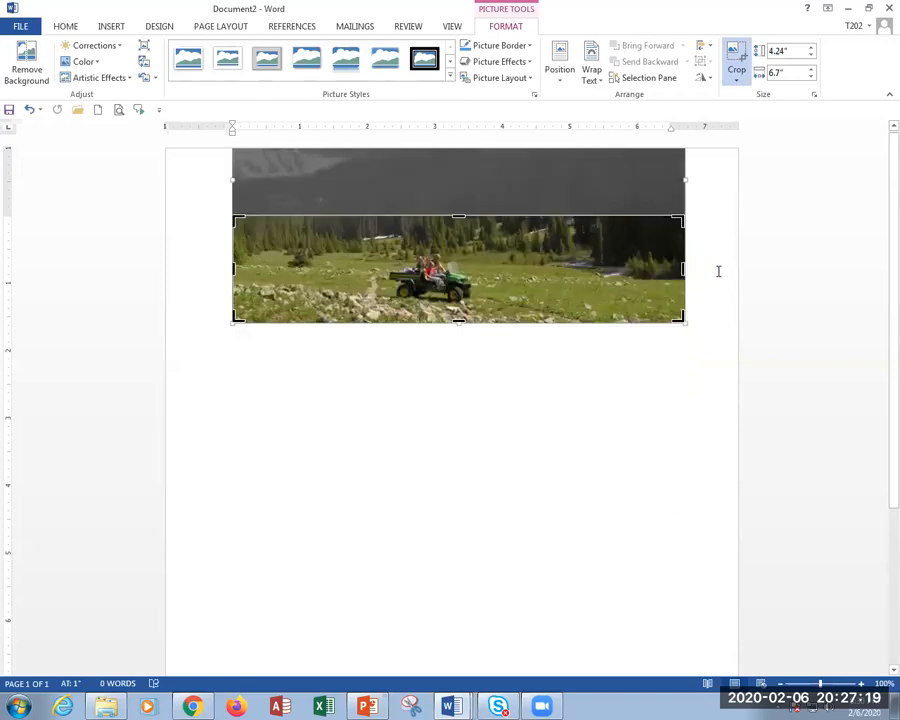
left_click_drag(682, 267, 513, 267)
mouse_move(374, 213)
left_mouse_down()
mouse_move(372, 203)
mouse_move(372, 216)
mouse_move(362, 217)
mouse_move(372, 198)
left_mouse_up()
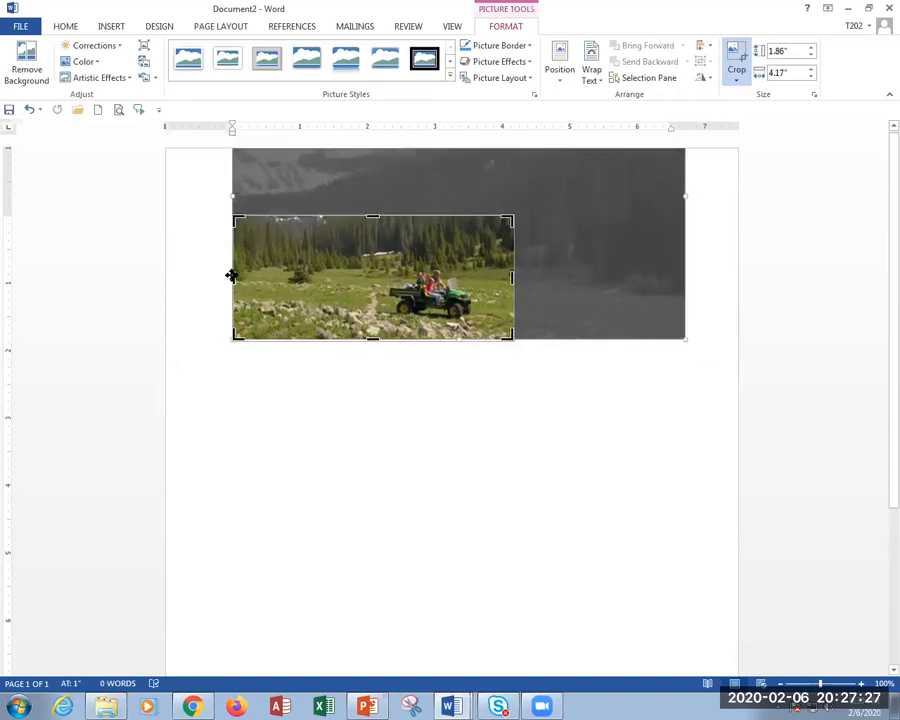
left_click_drag(232, 278, 336, 278)
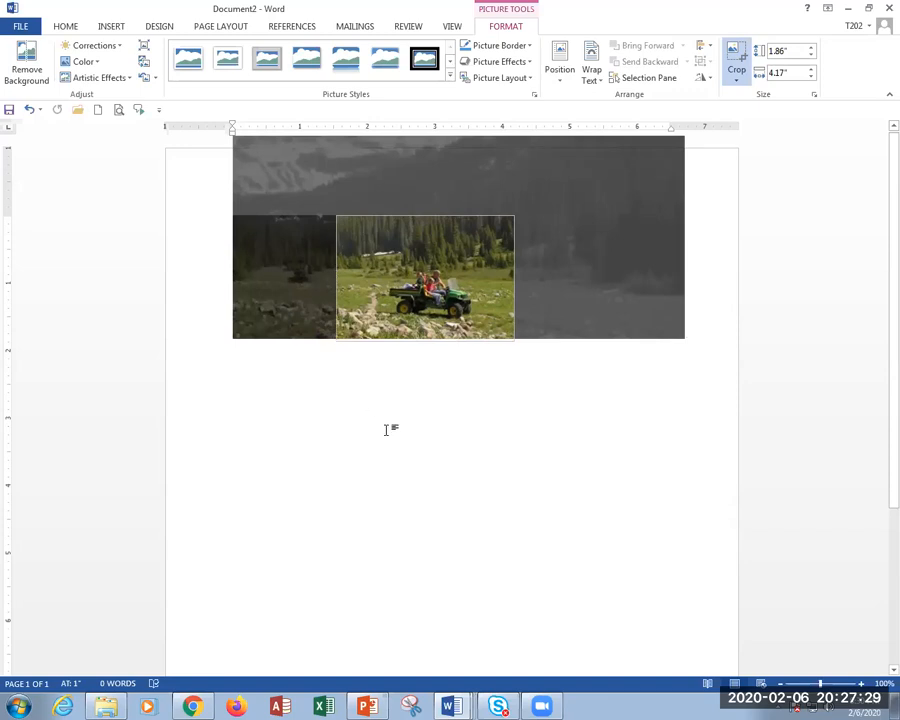
key("Escape")
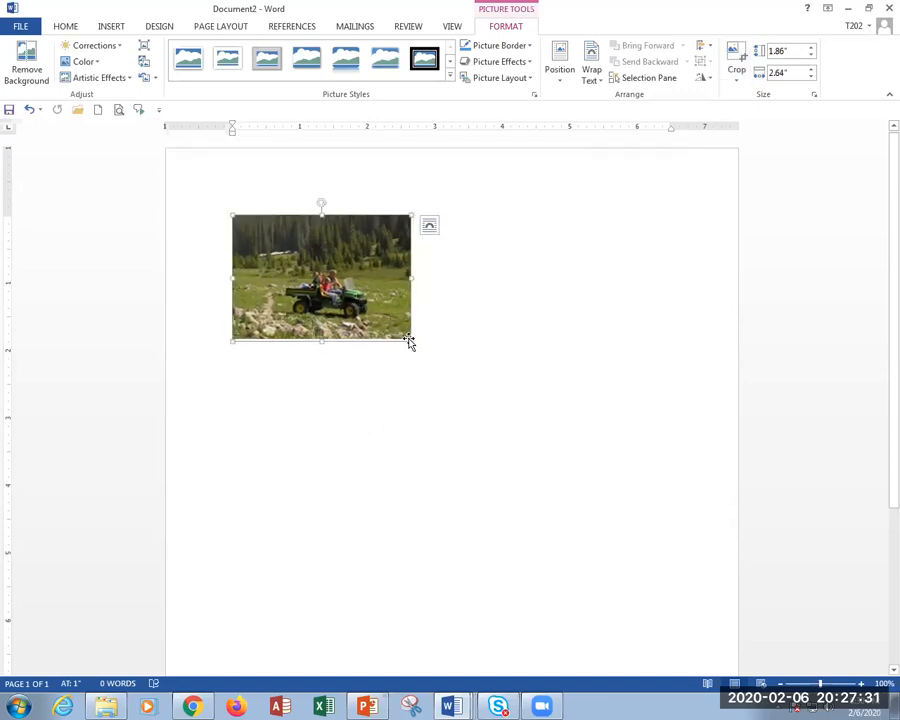
Enlarge the cropped picture to about 5.29 by 3.74 inches and apply the soft-edged oval picture style.
left_click_drag(410, 341, 540, 468)
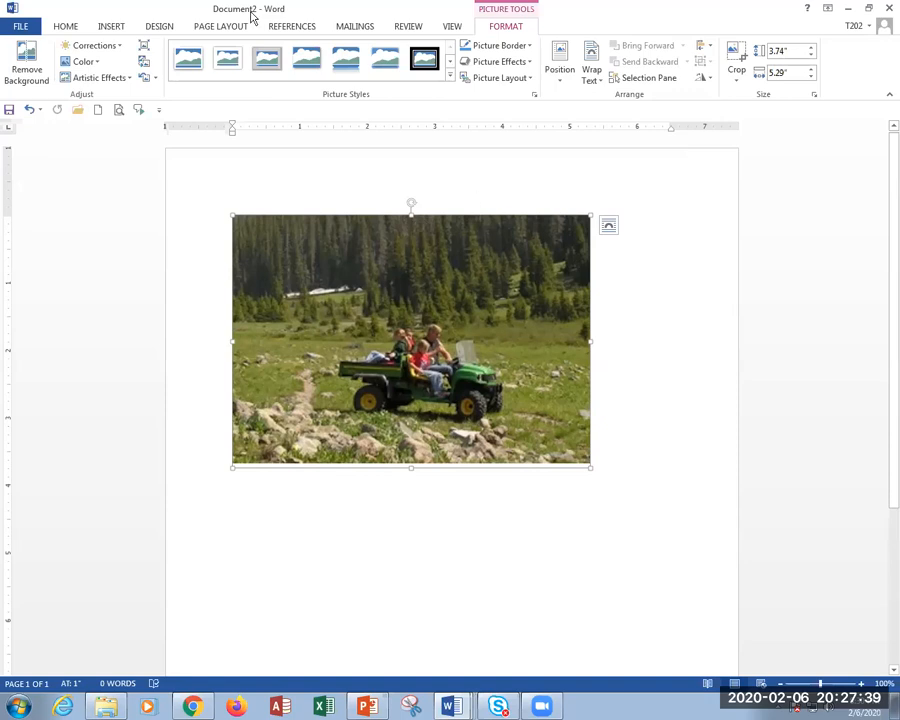
left_click(450, 80)
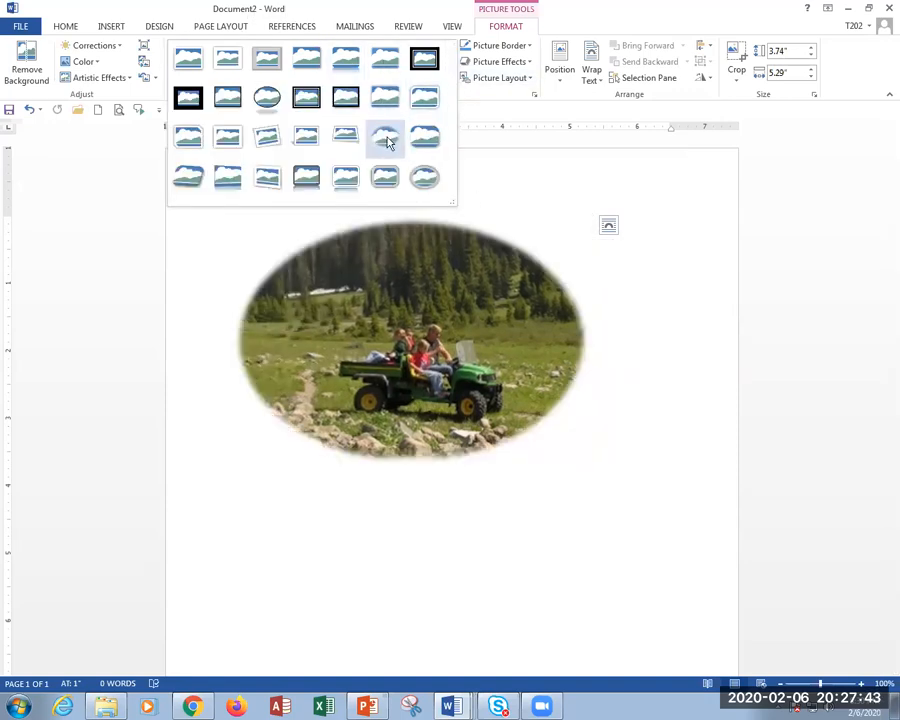
left_click(388, 143)
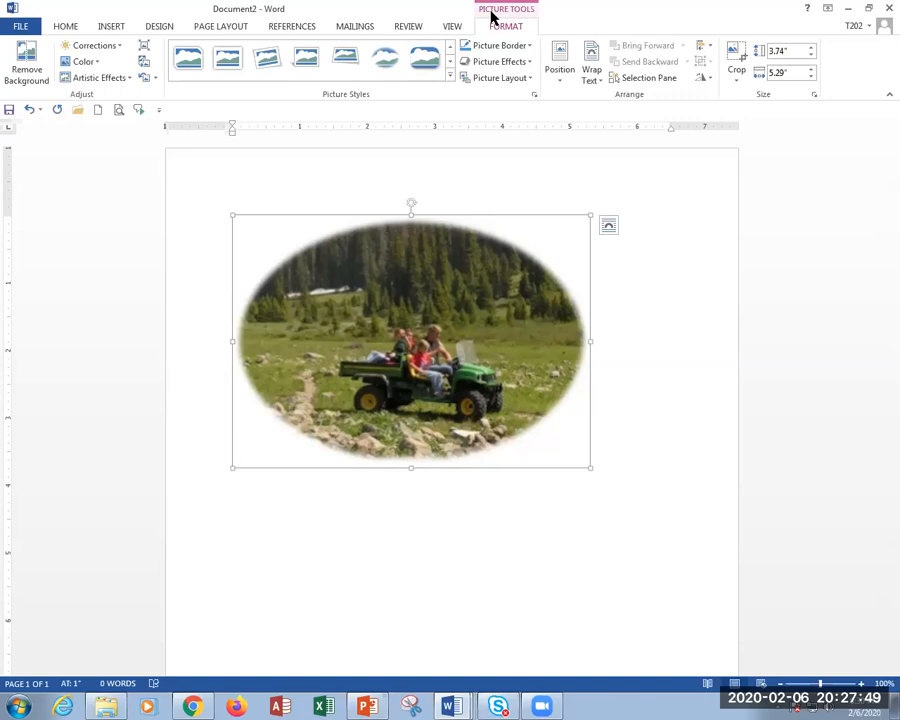
Shift the image inside its oval crop frame so the off-road vehicle sits in the lower-left part, and deselect the picture.
left_click(733, 57)
left_click_drag(437, 345, 426, 318)
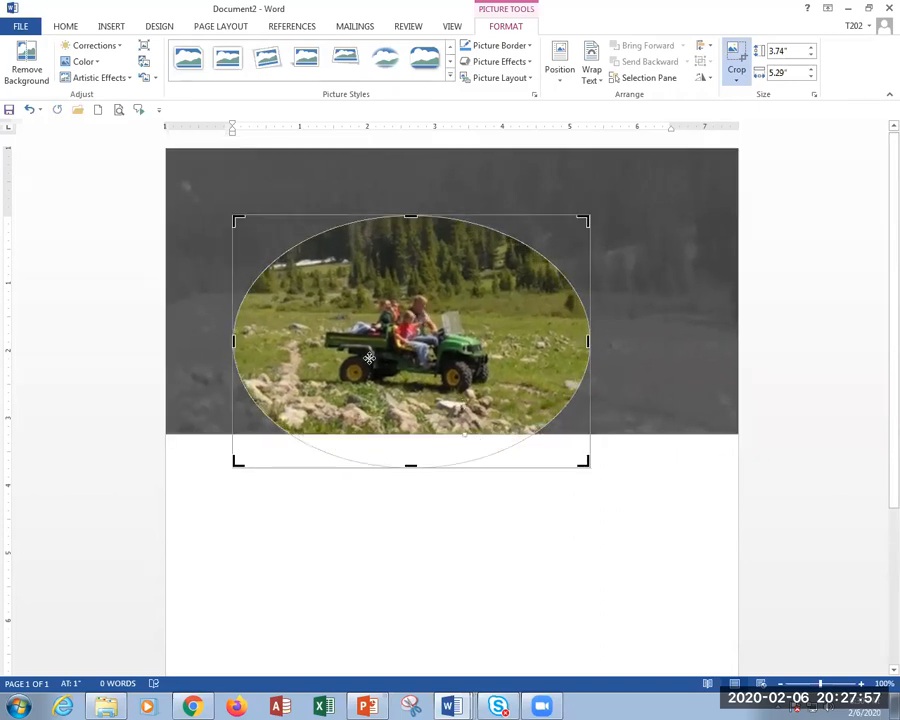
left_click_drag(401, 366, 355, 399)
key("Escape")
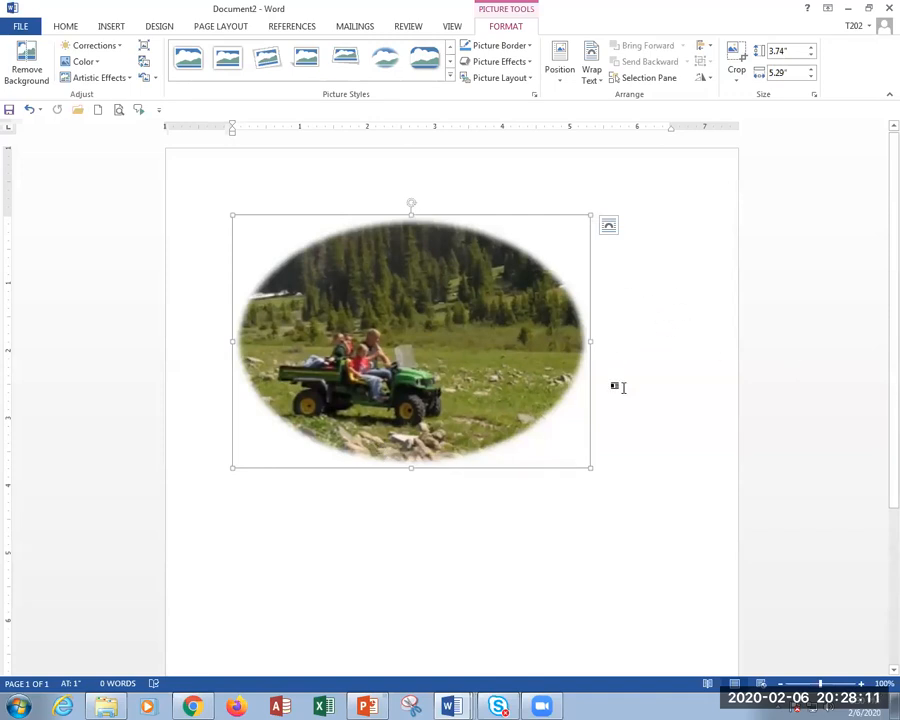
left_click(659, 281)
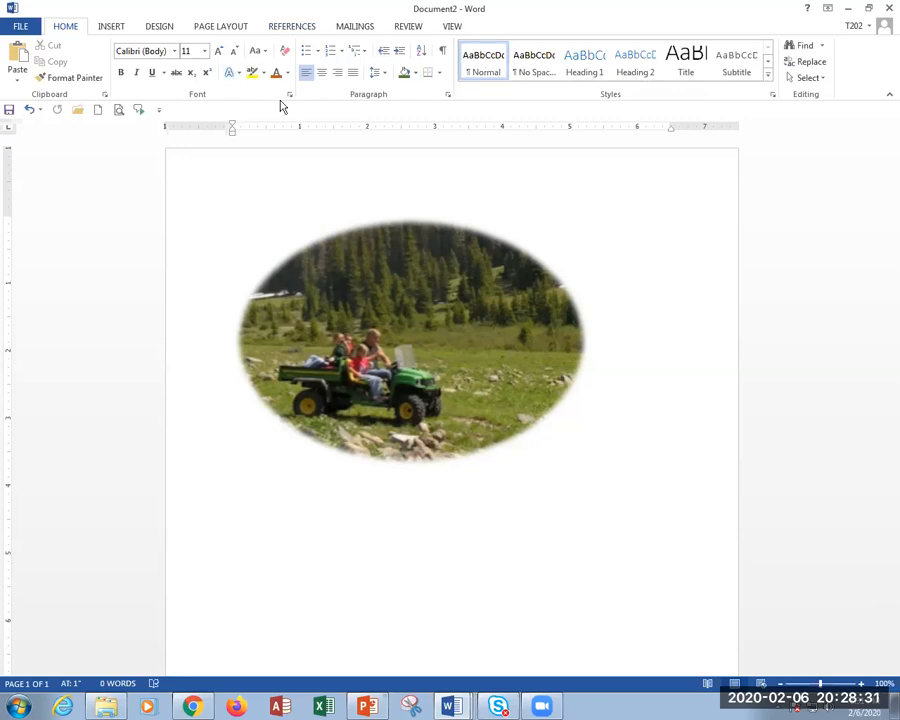
Draw a vertical line about 4.75 inches long over the picture, duplicate it, and place the lines at one third and two thirds across.
left_click(122, 27)
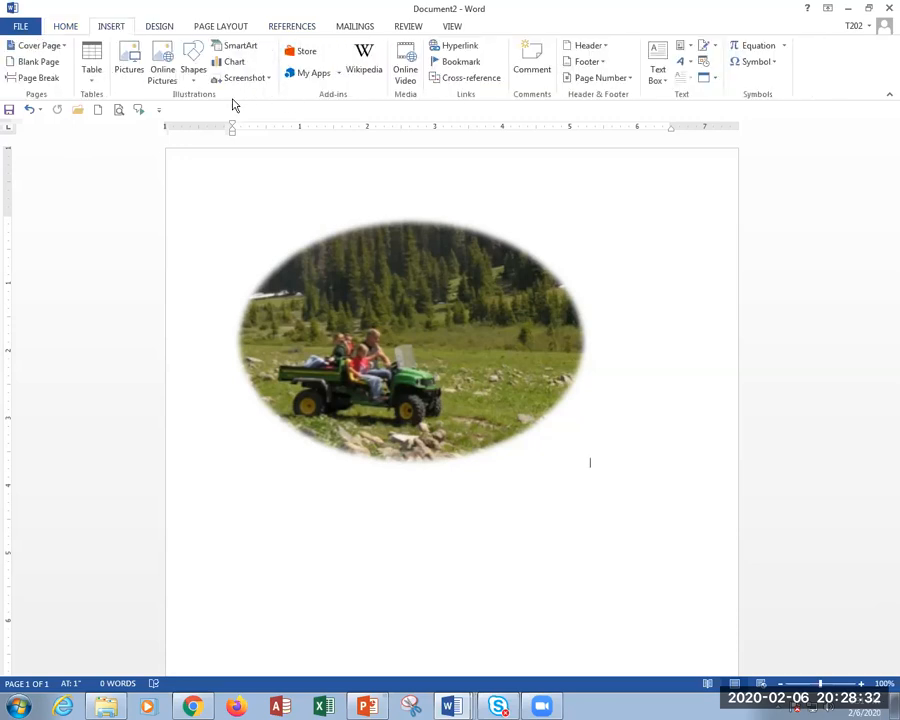
left_click(187, 62)
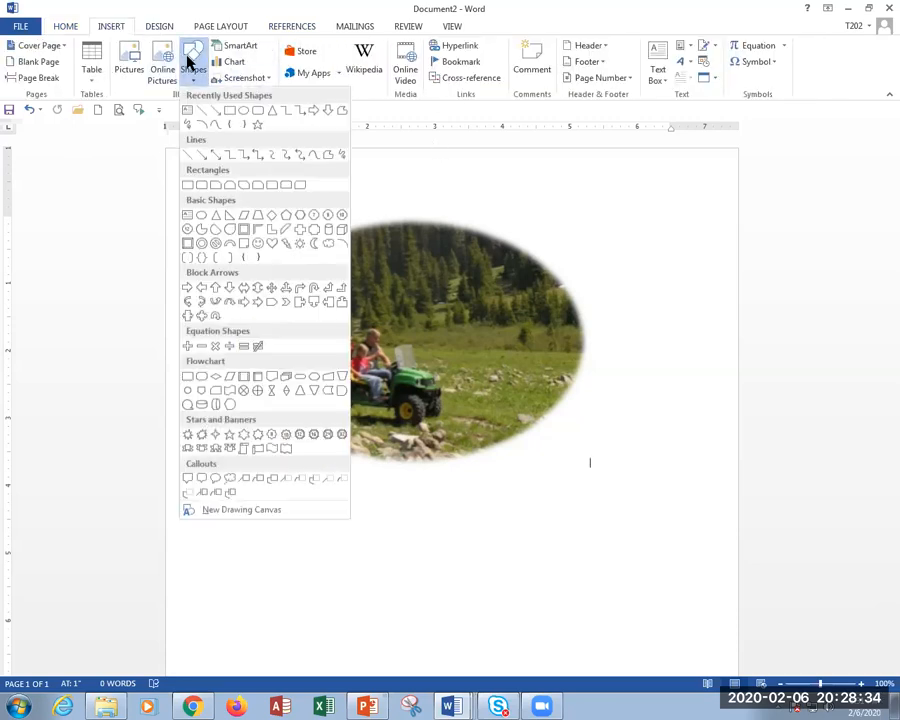
left_click(199, 113)
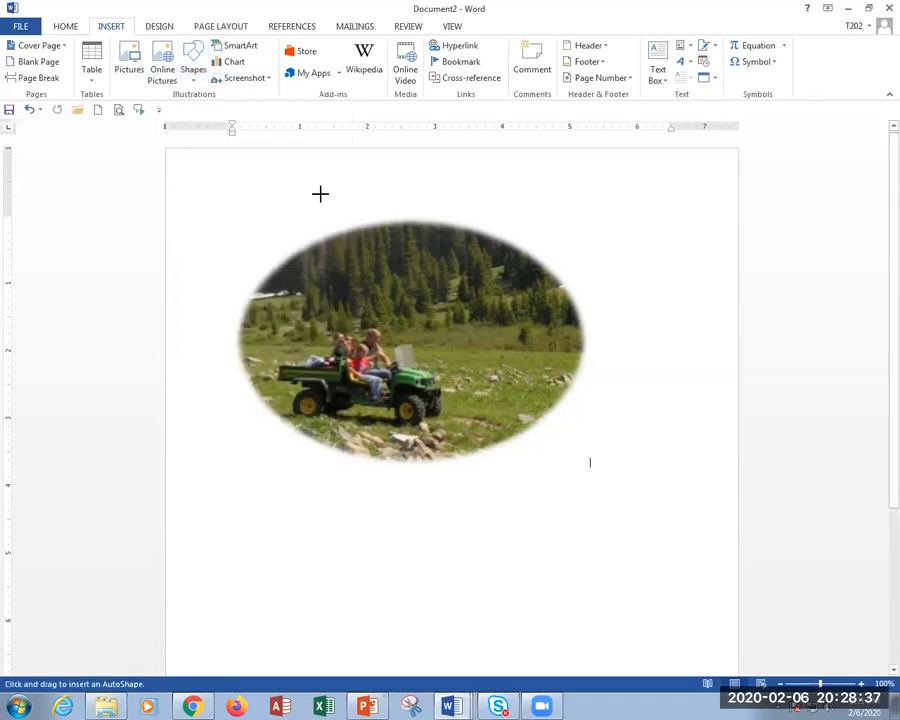
mouse_move(333, 207)
left_mouse_down()
mouse_move(321, 476)
mouse_move(329, 527)
left_mouse_up()
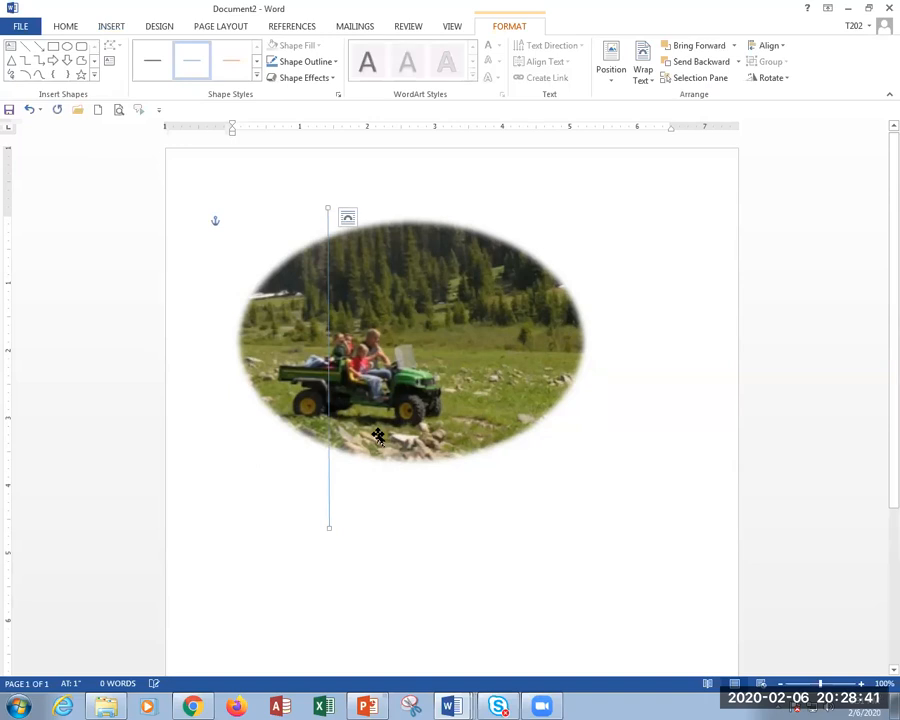
key("ctrl+c")
key("ctrl+v")
left_click_drag(339, 336, 468, 320)
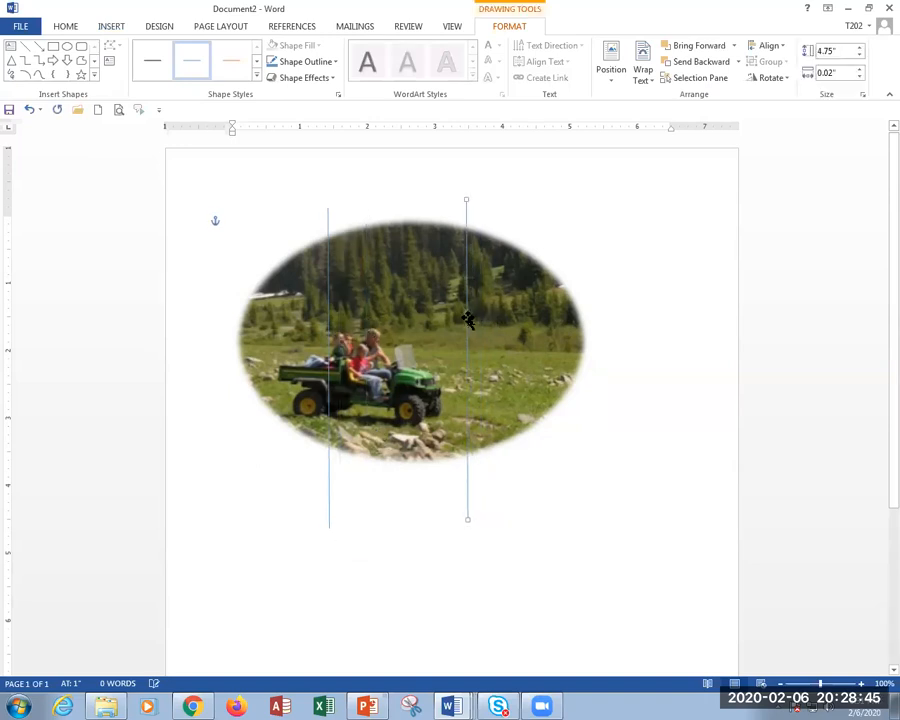
left_click_drag(331, 327, 350, 326)
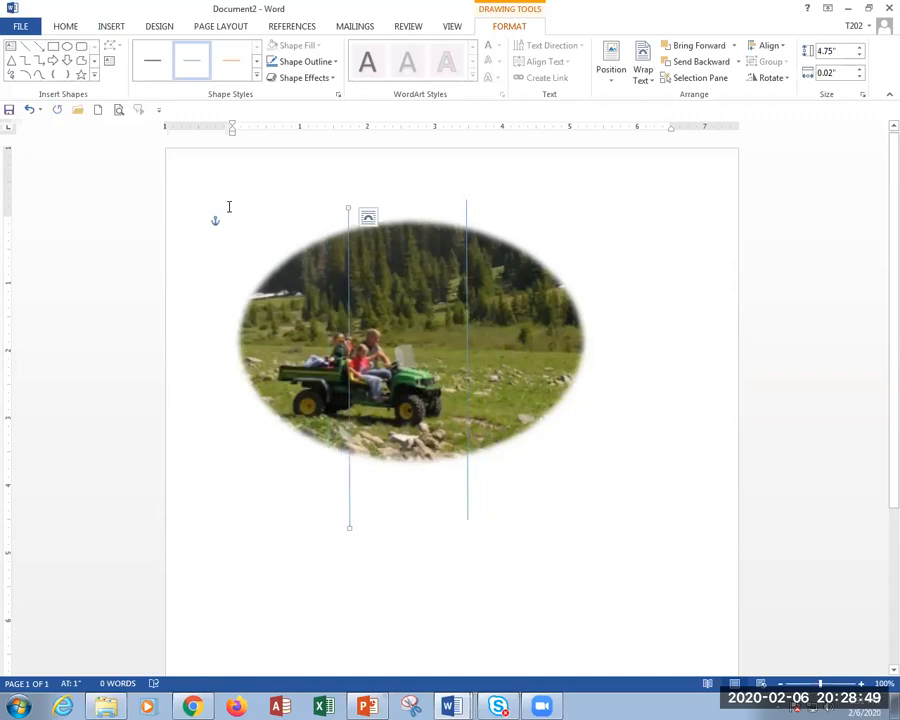
Add two horizontal lines about 5.91 inches long across the picture, dividing its height into thirds, and deselect them.
left_click(112, 28)
left_click(193, 62)
left_click(214, 120)
mouse_move(217, 273)
left_mouse_down()
mouse_move(623, 293)
mouse_move(597, 263)
mouse_move(614, 278)
left_mouse_up()
mouse_move(518, 277)
left_mouse_down()
mouse_move(541, 343)
mouse_move(515, 400)
left_mouse_up()
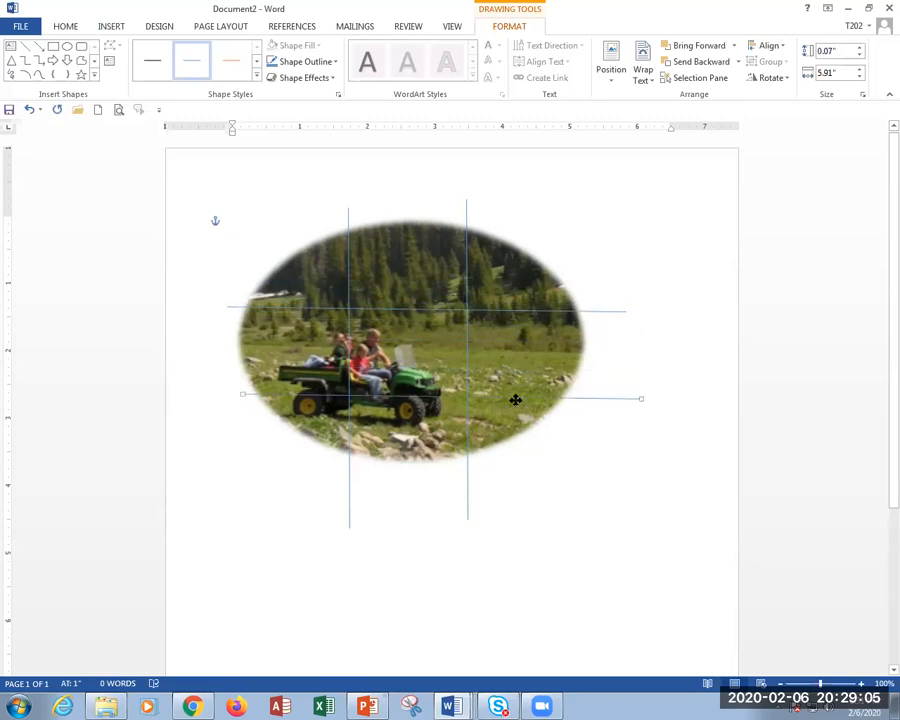
left_click(599, 461)
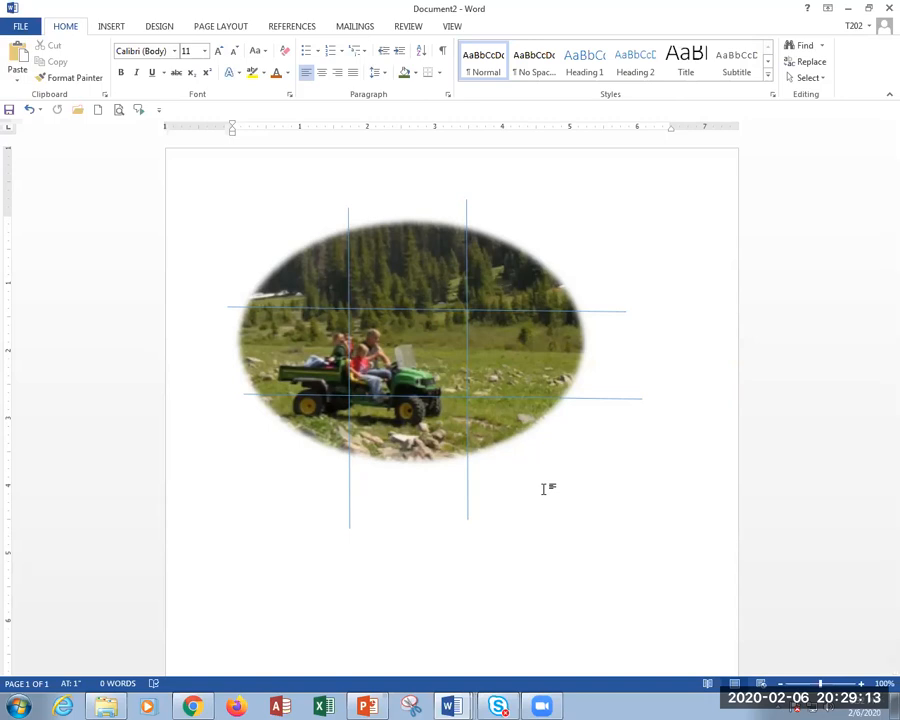
Examine the four line intersections on the oval picture and compare them with the vehicle's placement in the Adventure flyer's picture.
left_click(351, 307)
left_click(467, 306)
left_click(470, 398)
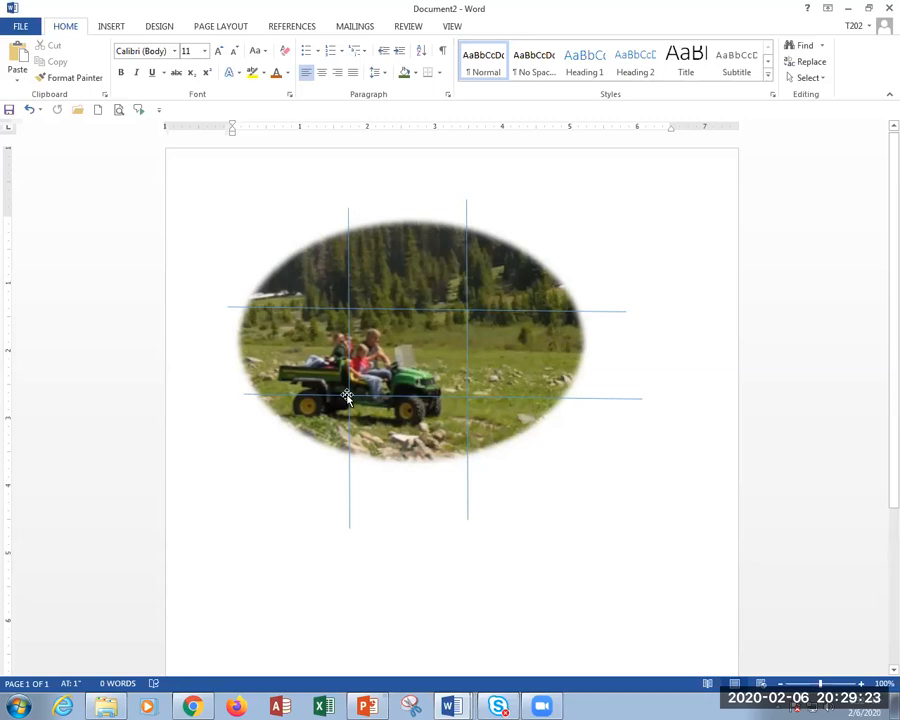
key("alt+Tab")
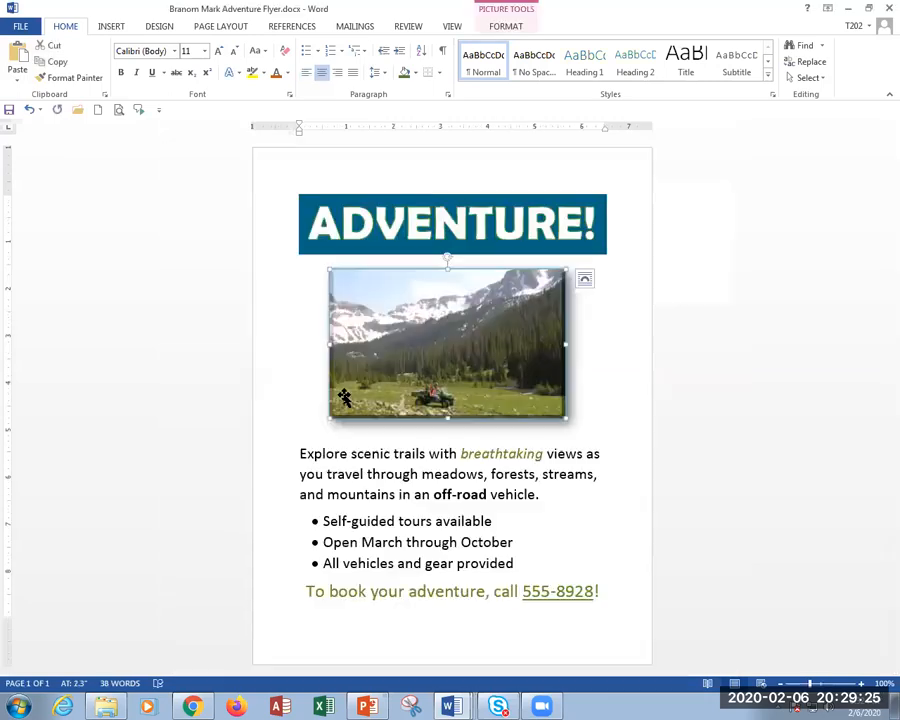
left_click(396, 316)
left_click(394, 314)
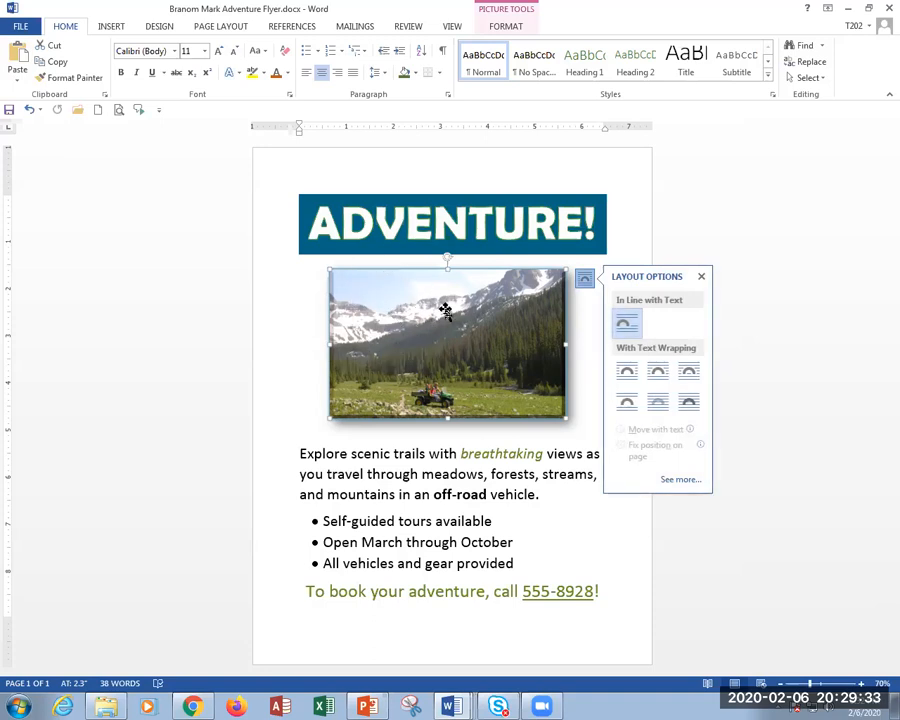
left_click(499, 311)
left_click(501, 311)
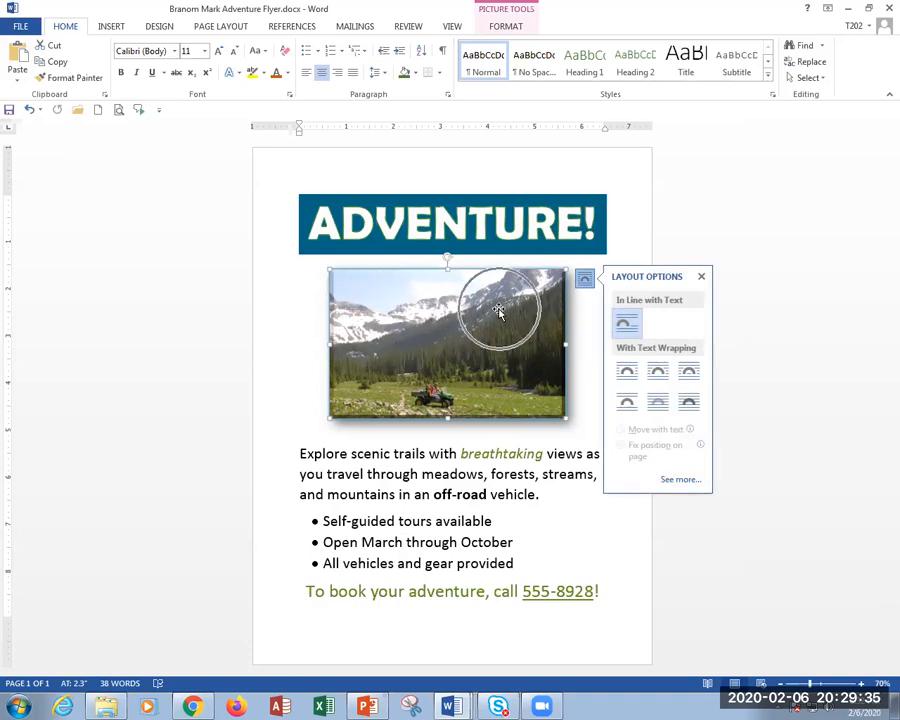
left_click(504, 370)
left_click(504, 370)
left_click(504, 370)
key("ctrl")
key("ctrl")
key("ctrl")
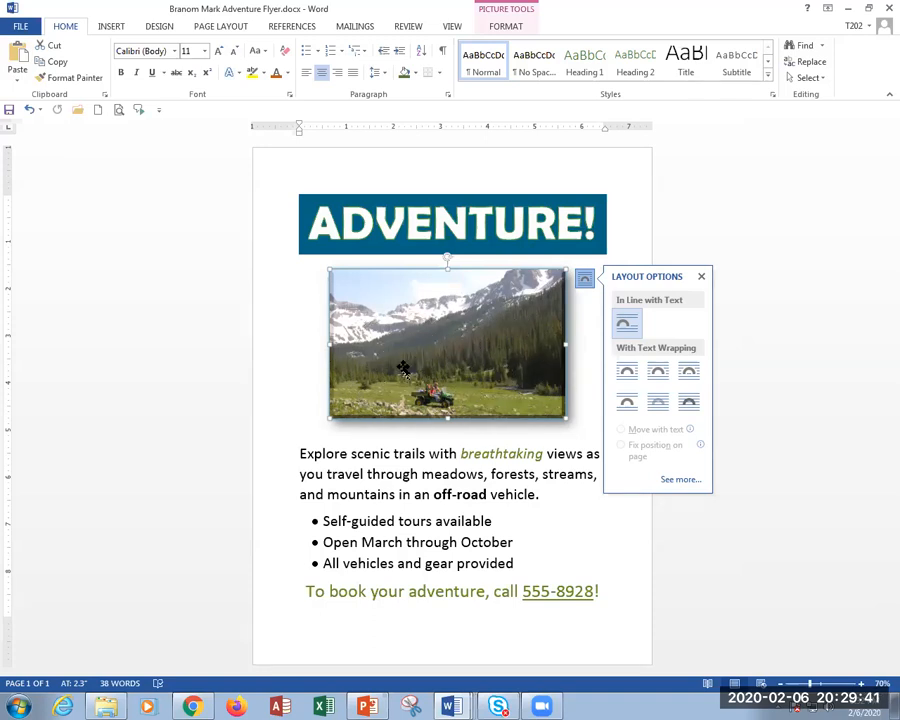
key("ctrl")
key("ctrl")
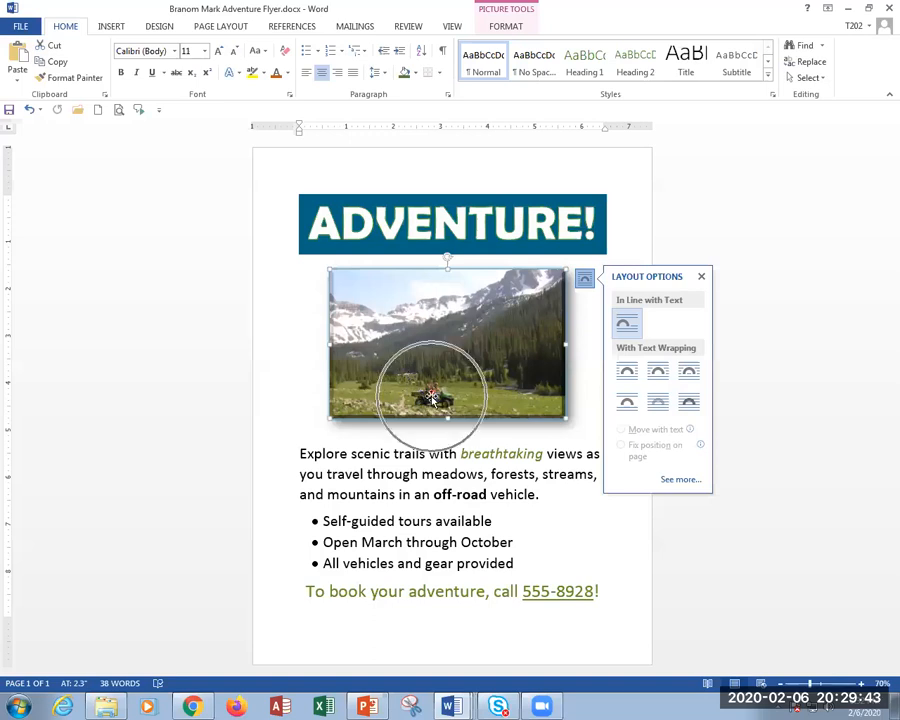
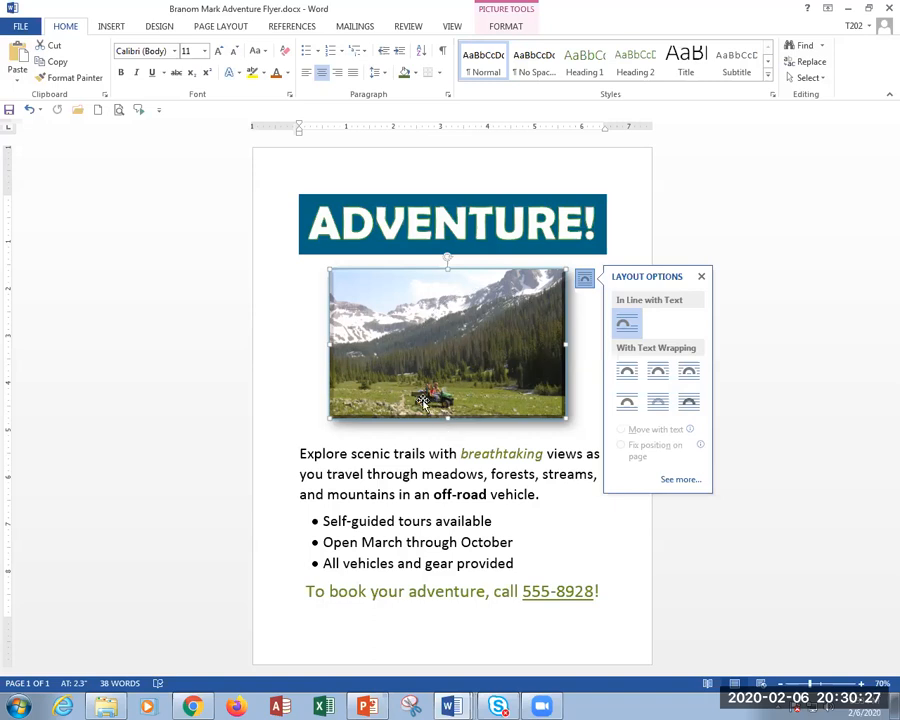
Return to Document2 and delete all four guide lines over the oval picture.
key("alt+Tab")
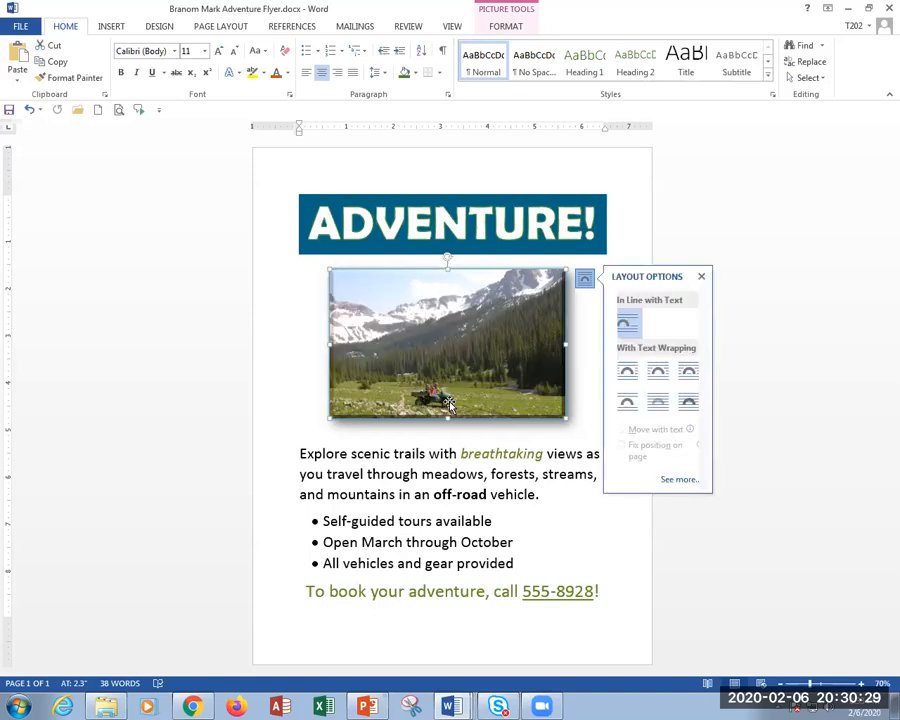
key("alt+Tab")
key("alt+Tab")
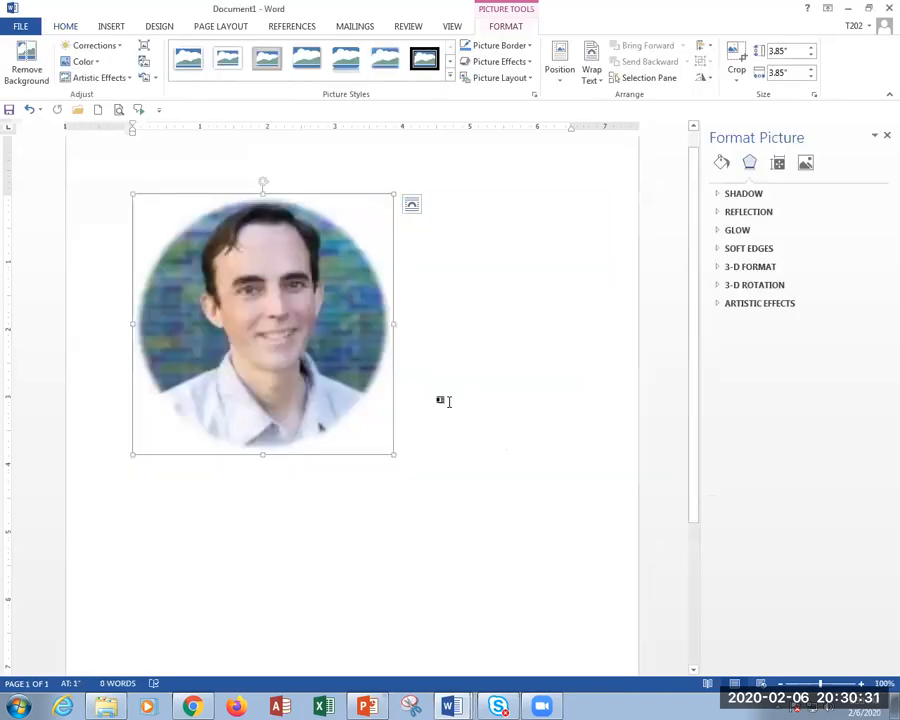
key("super")
key("super")
key("alt+Tab")
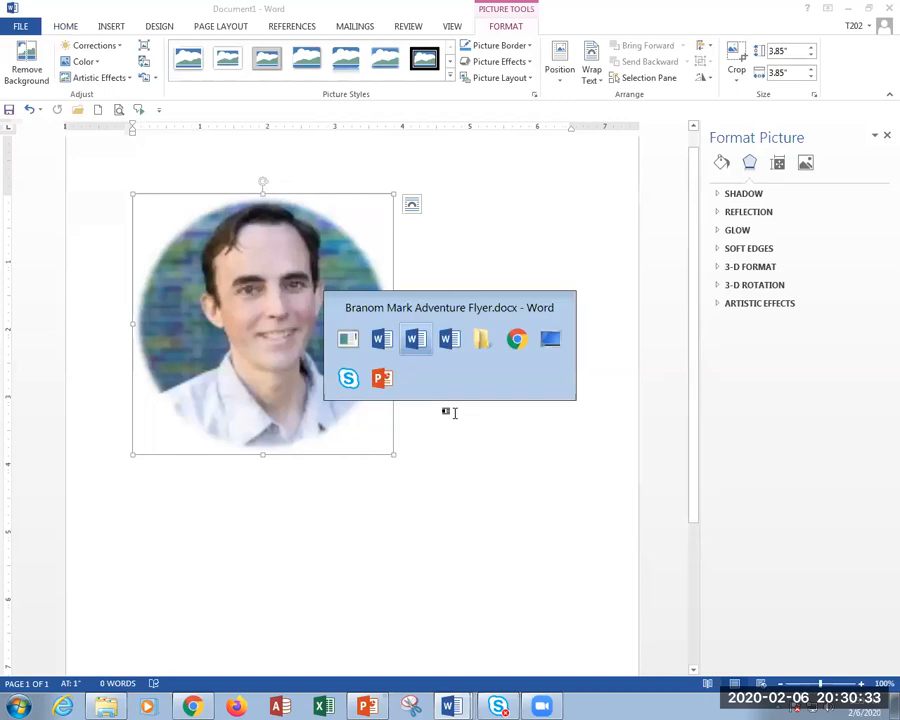
key("alt+Tab")
key("alt+Tab")
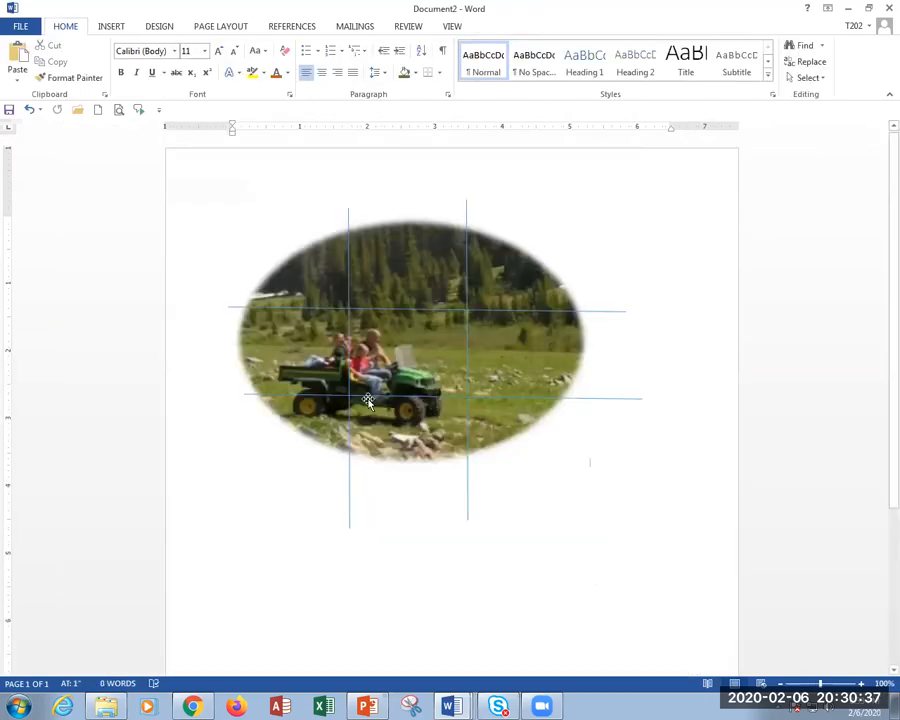
left_click(354, 398)
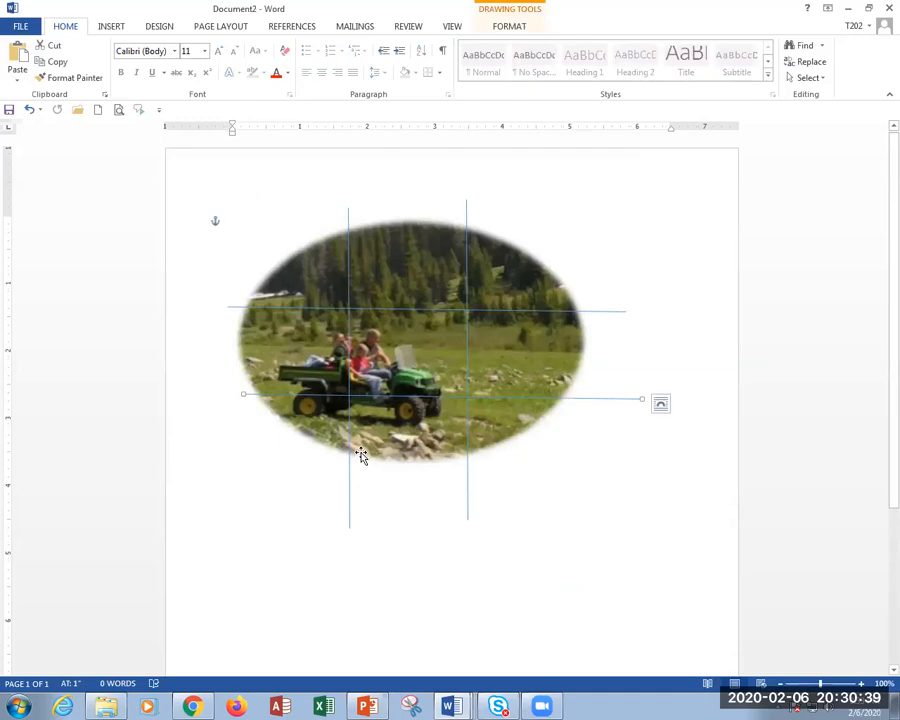
key("Delete")
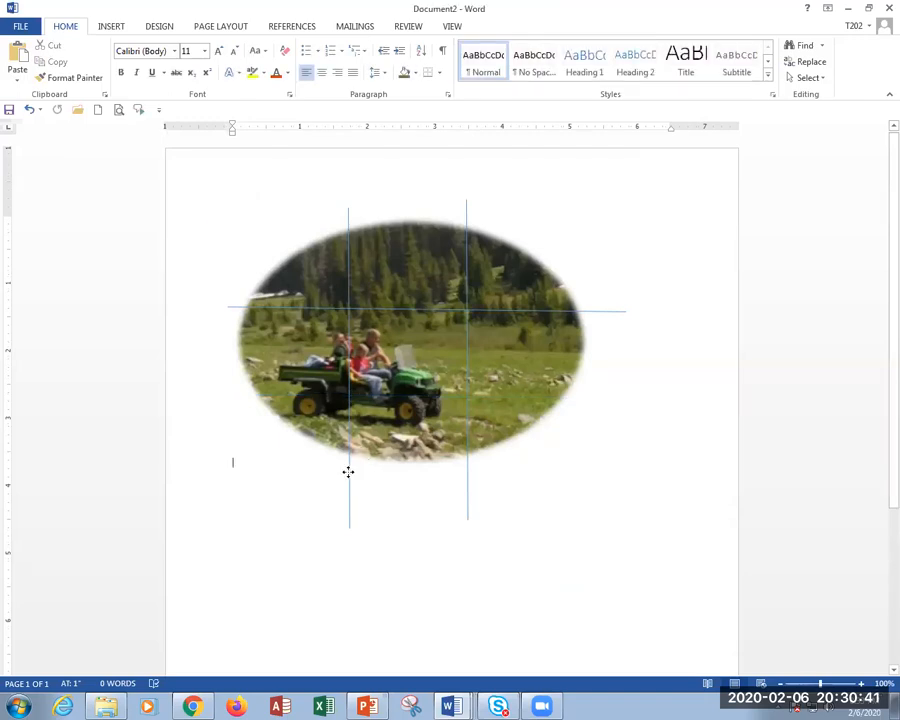
left_click(349, 475)
key("Delete")
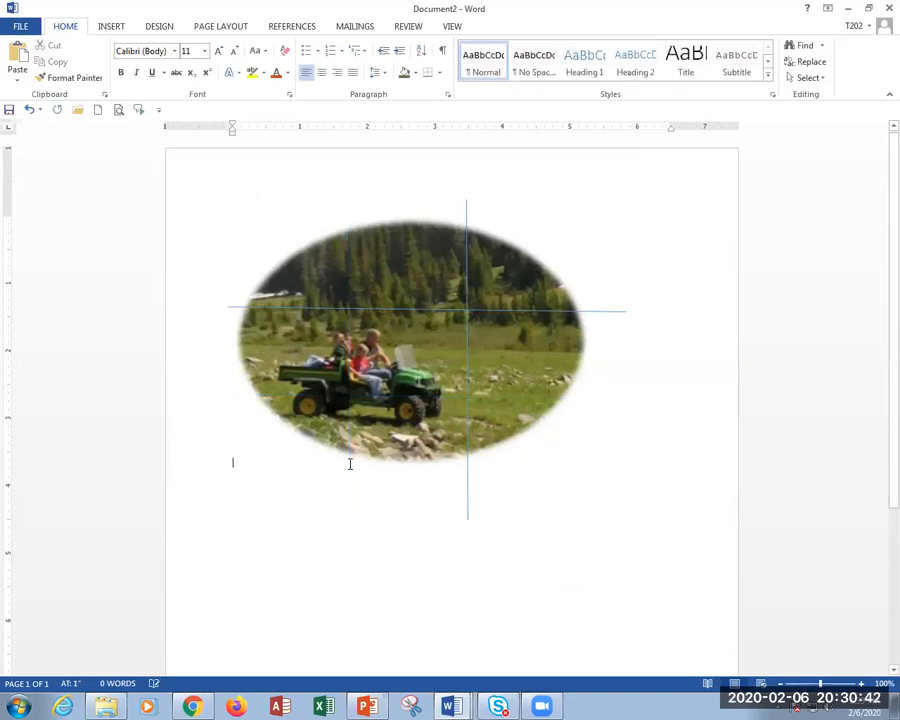
left_click(467, 215)
key("Delete")
left_click(600, 311)
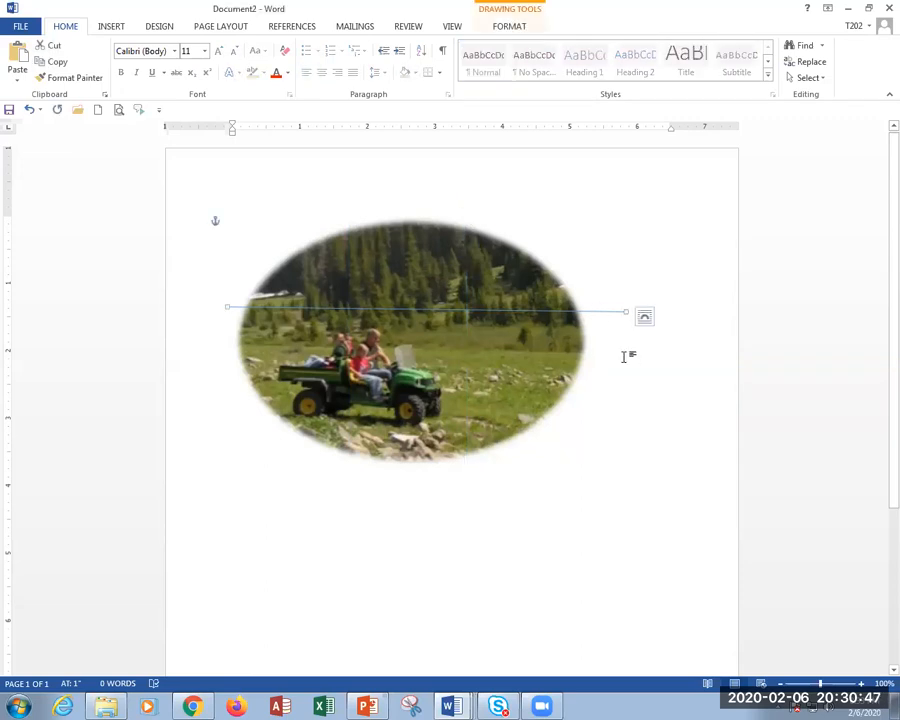
key("Delete")
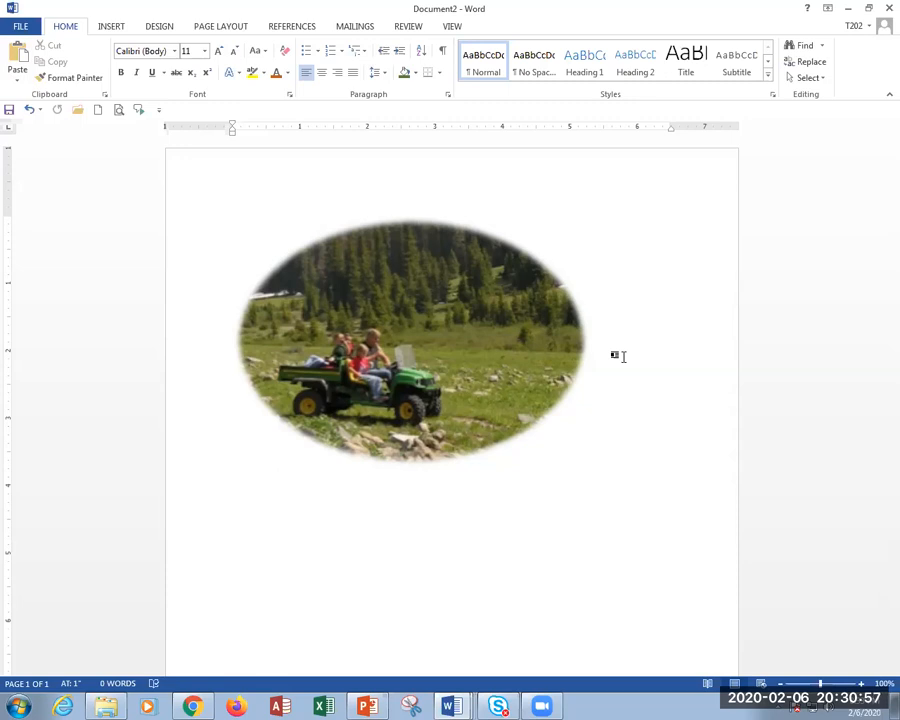
Return to the Adventure flyer, deselect the picture, and start a box page border with the dotted line style.
key("alt+Tab")
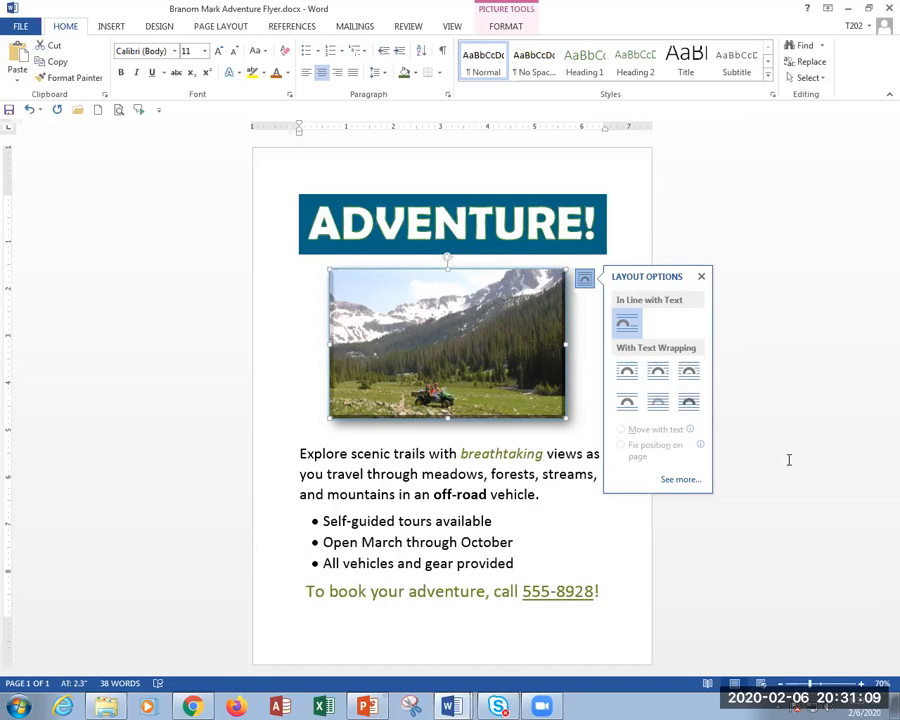
left_click(797, 425)
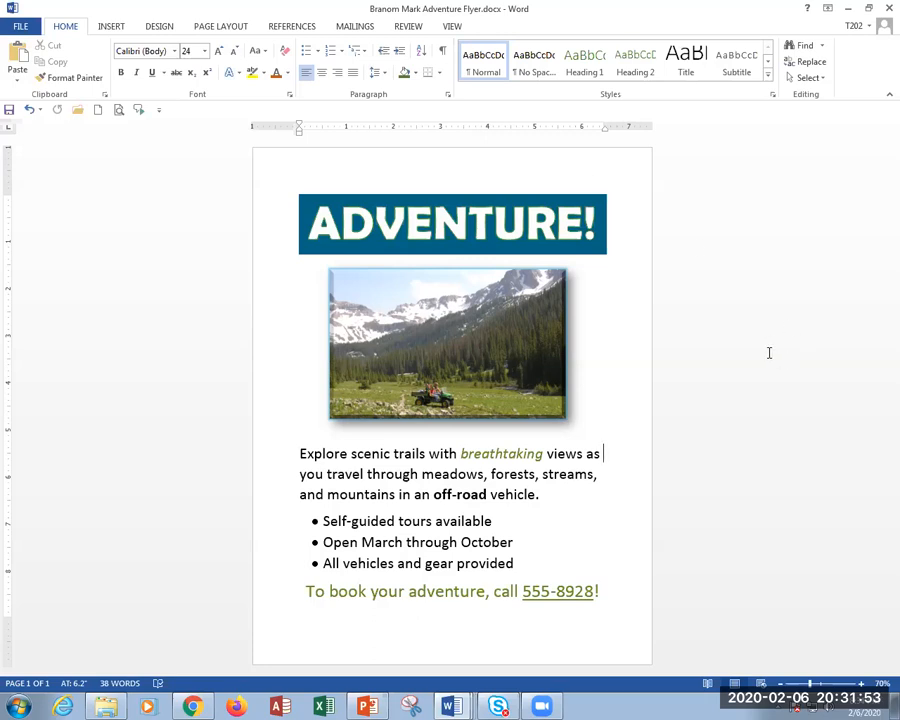
left_click(153, 31)
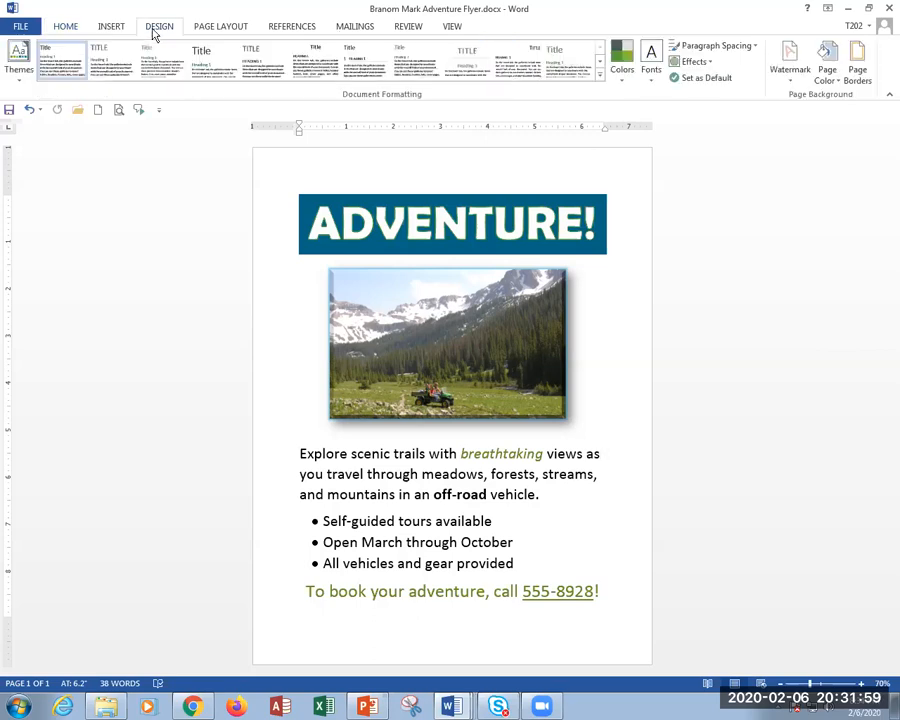
left_click(857, 70)
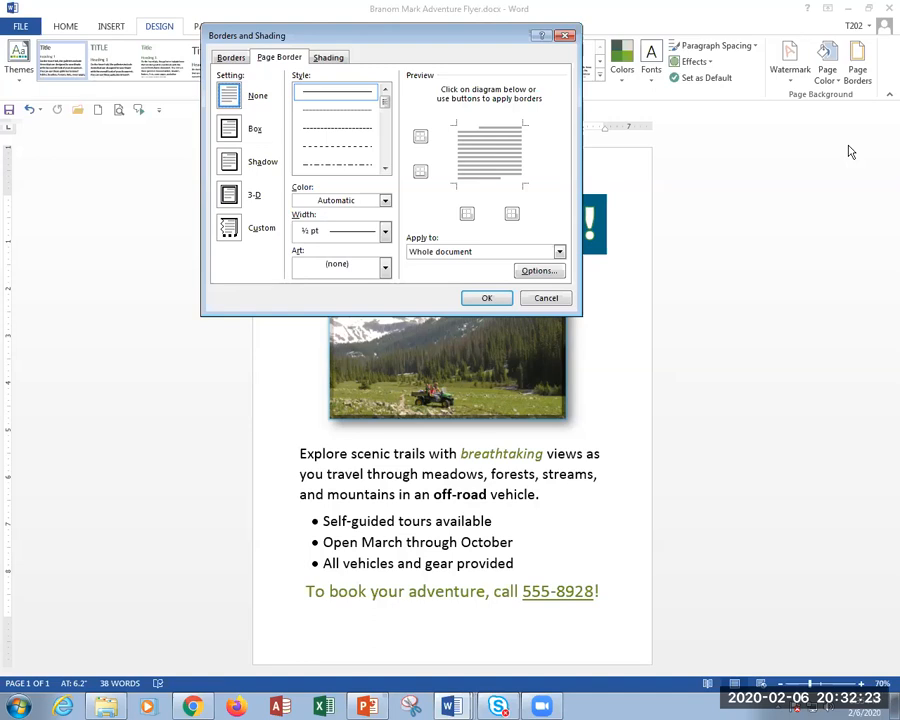
key("ctrl")
key("ctrl")
left_click(354, 112)
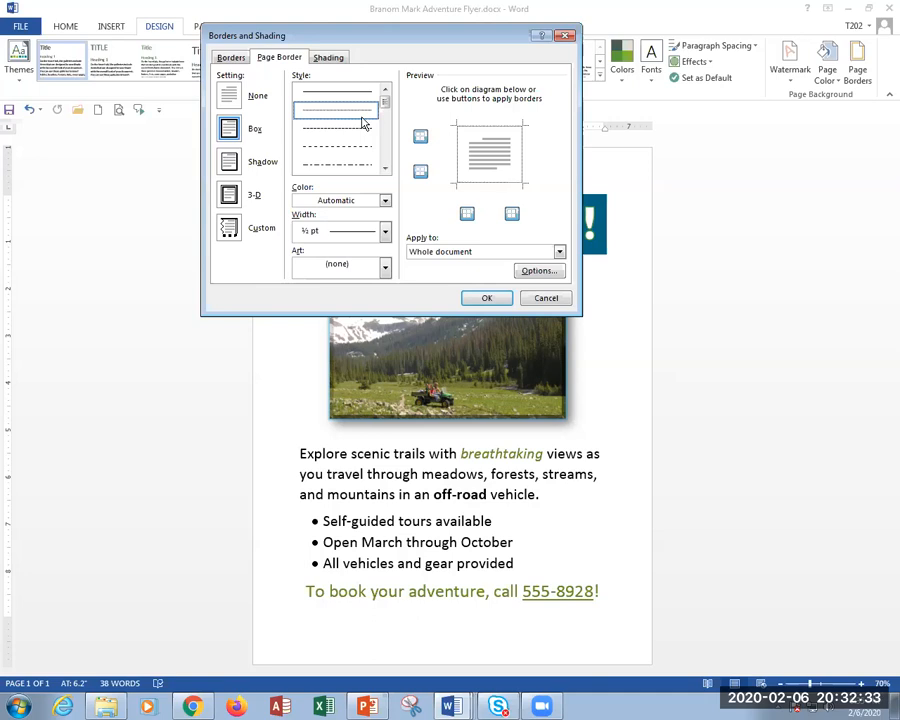
Set the dotted page border to the palest lime green theme tint and 4 ½ pt width, and apply it to the whole document.
left_click(383, 202)
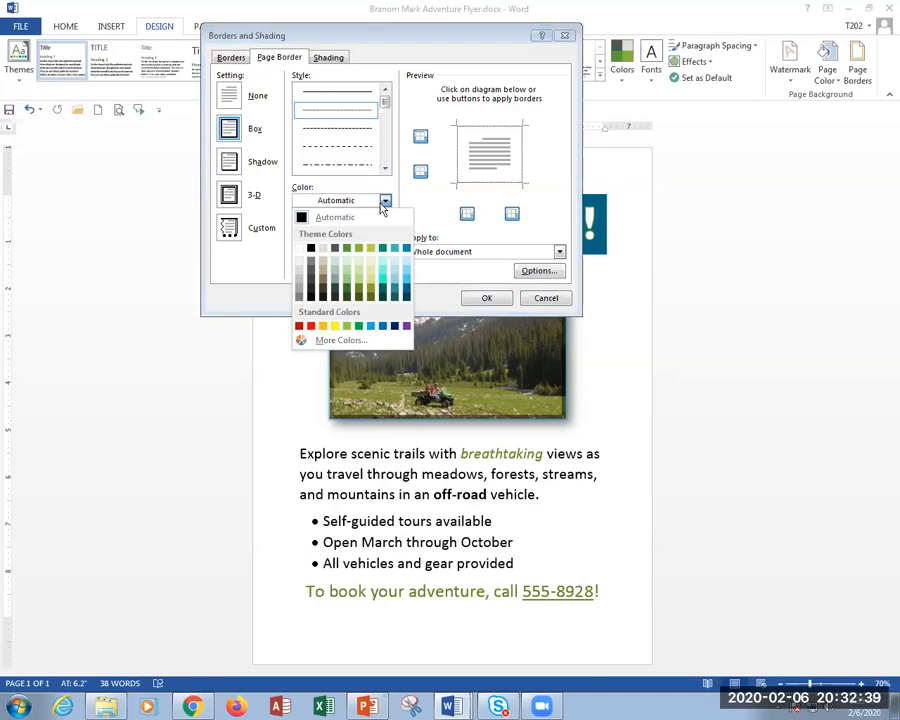
left_click(361, 268)
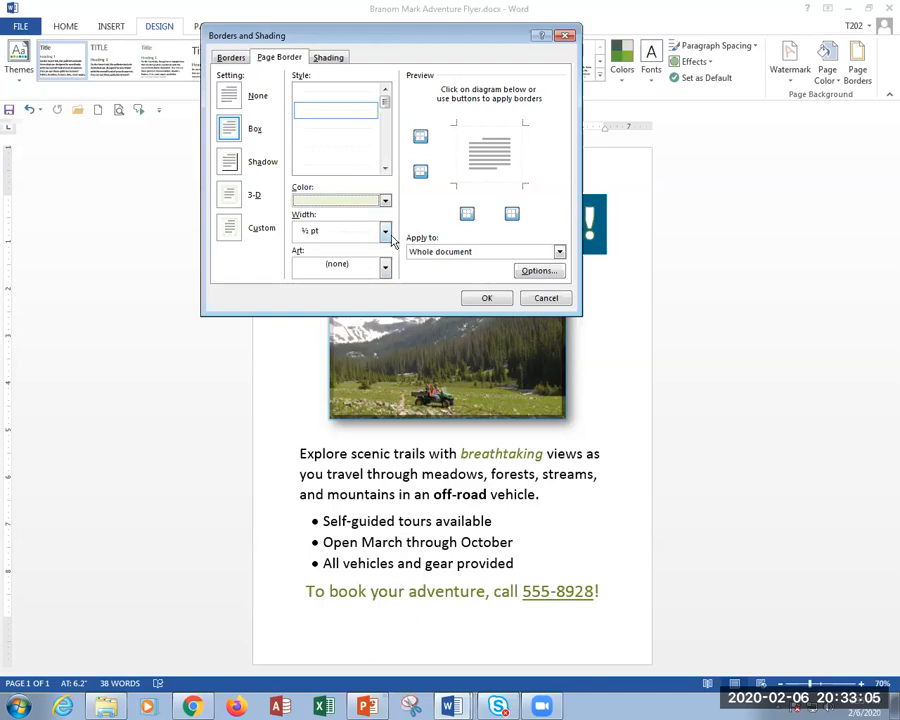
left_click(384, 231)
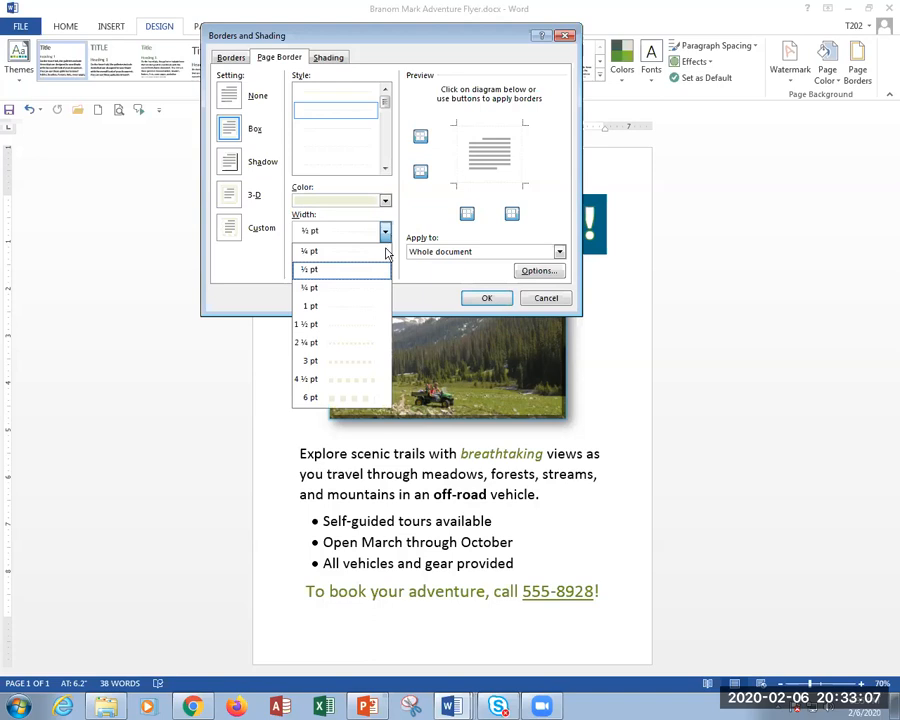
left_click(338, 380)
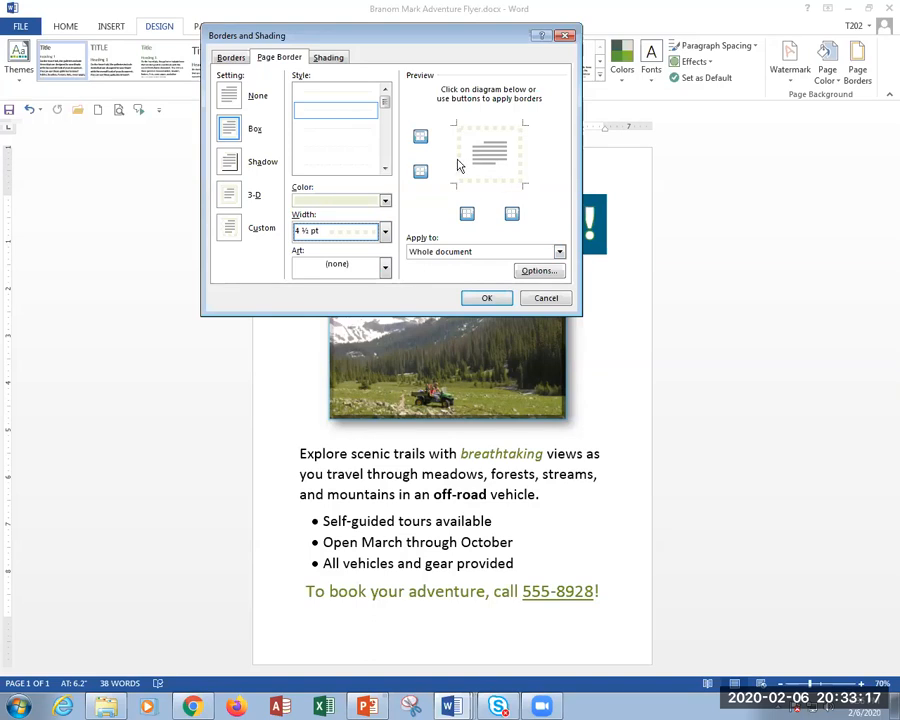
left_click(488, 300)
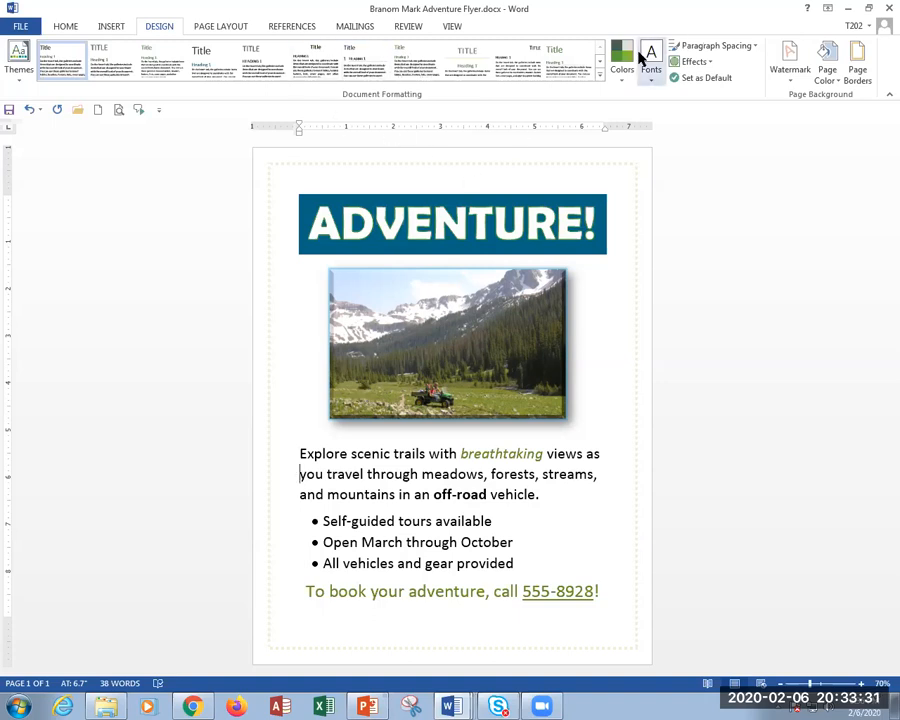
Recolor the flyer's page border with the full-strength lime green theme color.
left_click(859, 70)
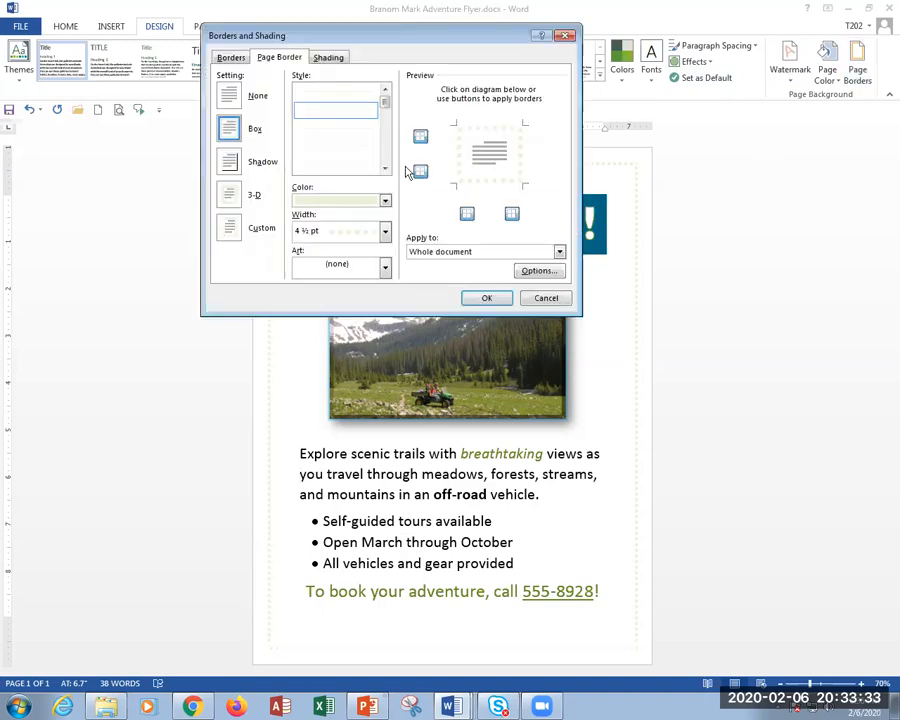
left_click(384, 200)
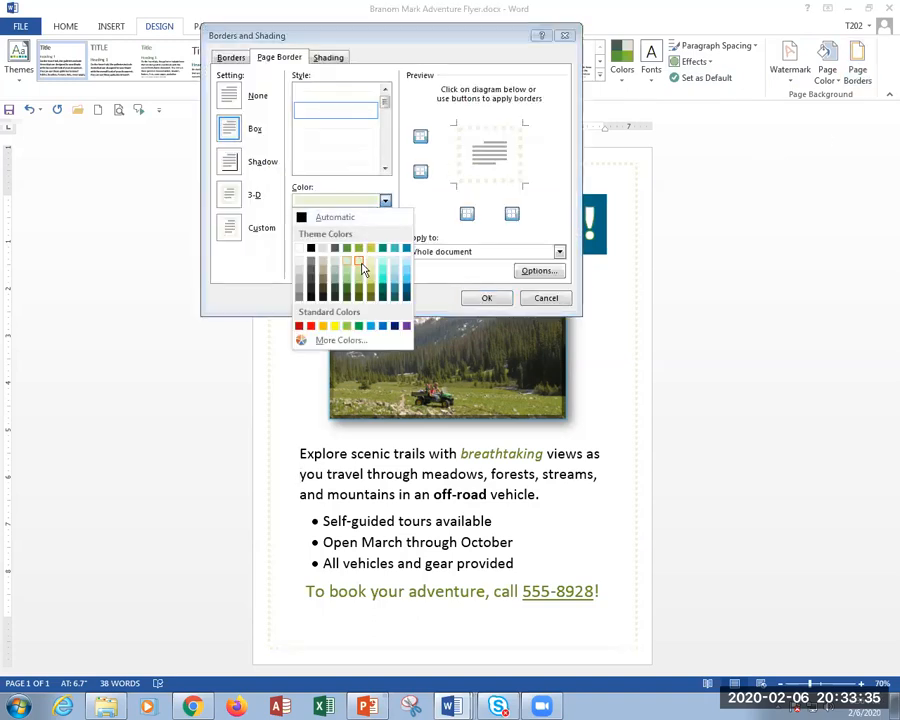
left_click(360, 250)
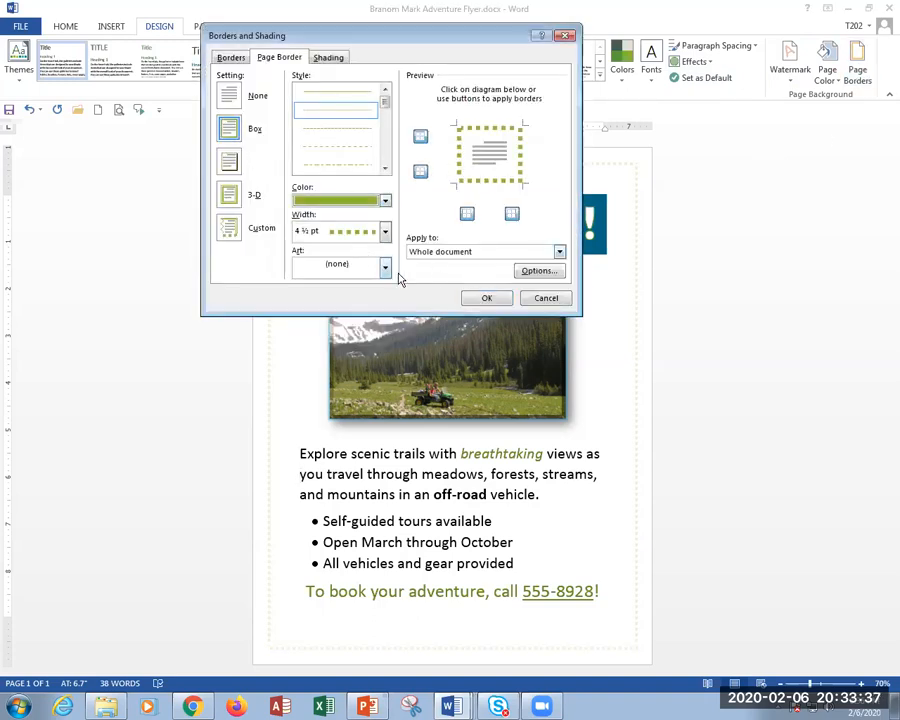
left_click(490, 297)
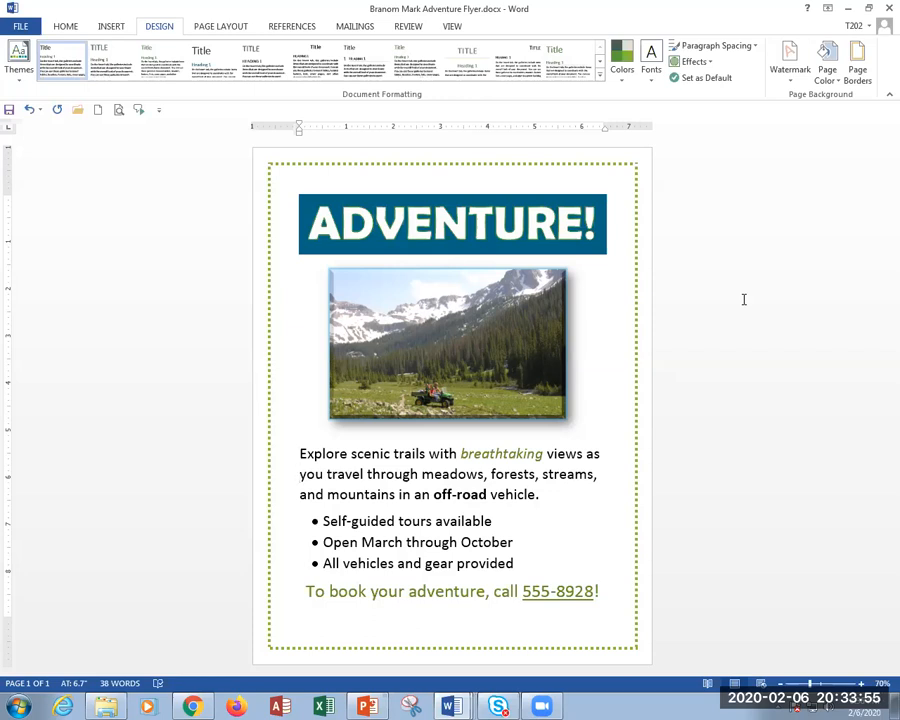
Switch to Document2 and apply an art page border of green pine trees to the whole document.
key("alt+Tab")
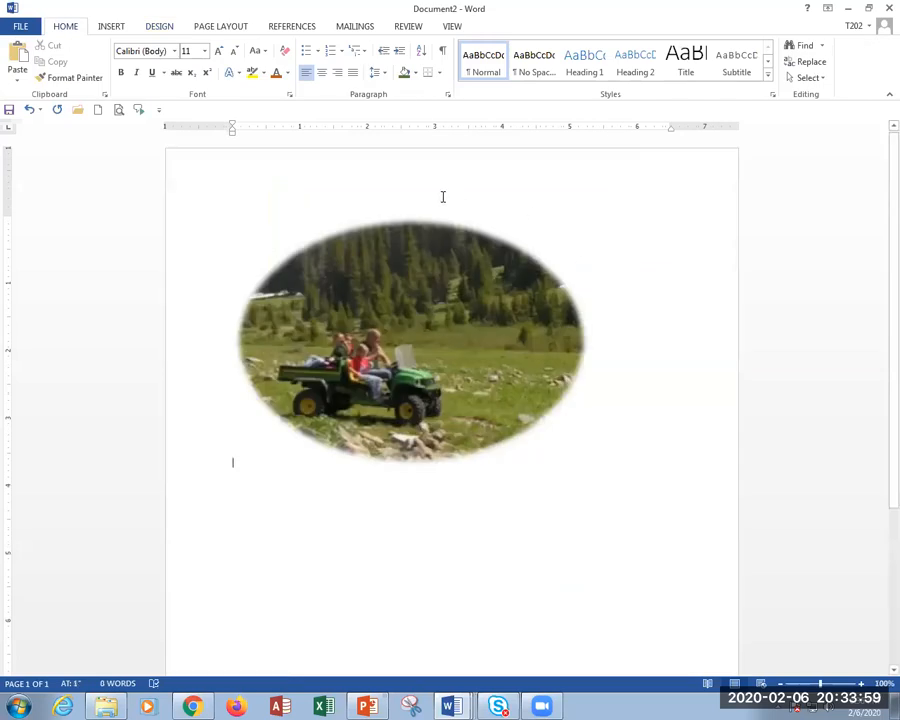
left_click(159, 30)
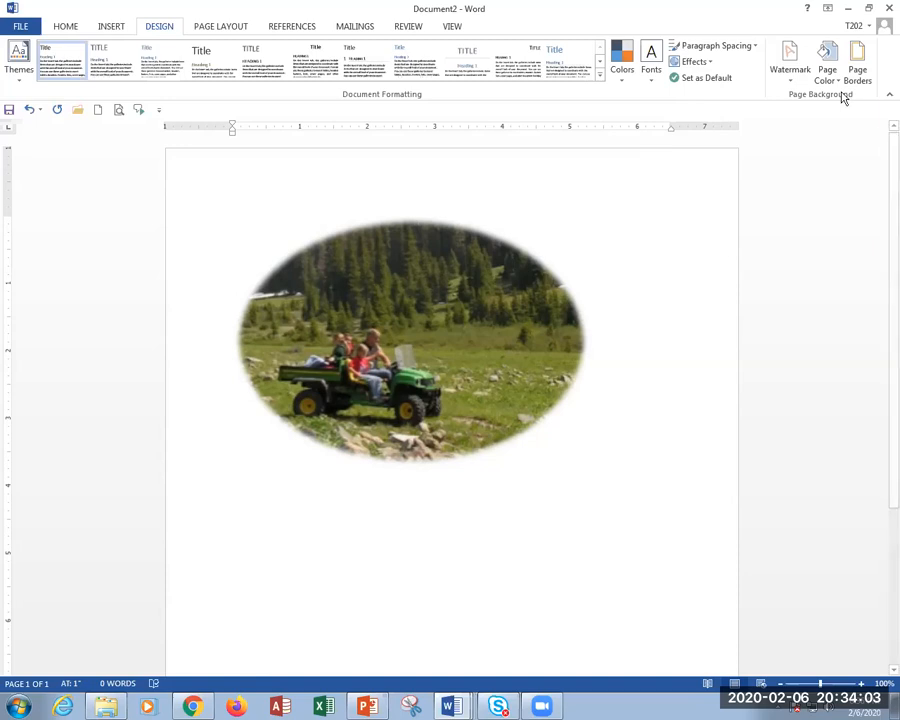
left_click(858, 68)
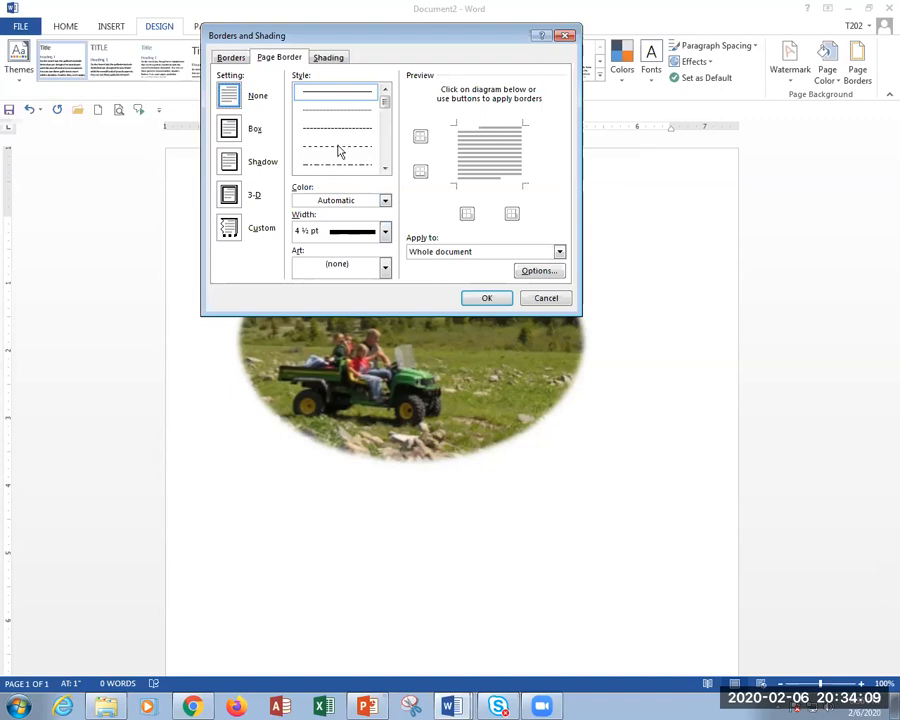
left_click(385, 266)
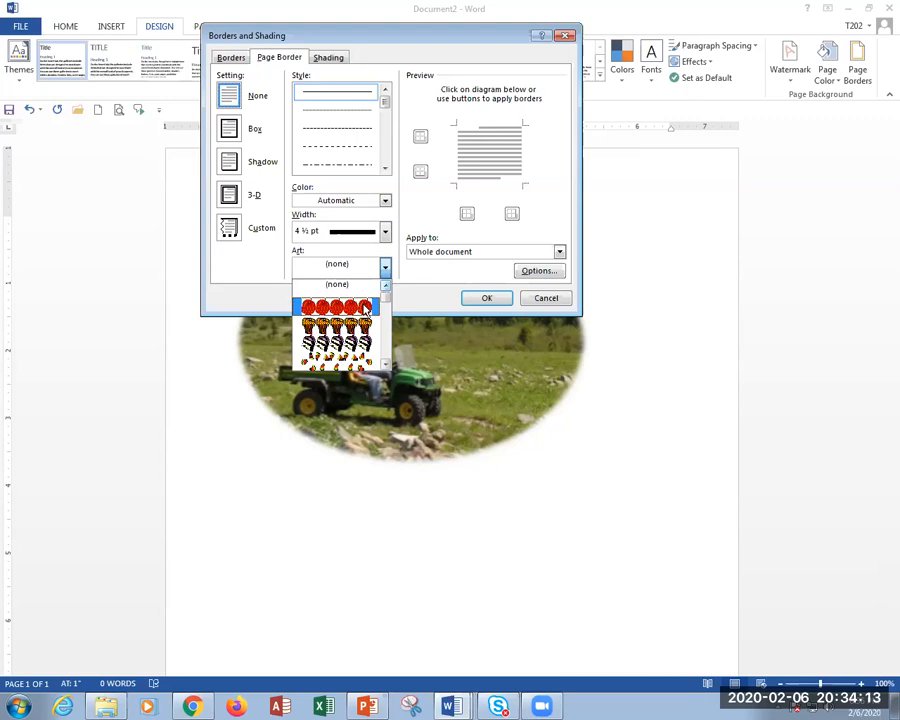
scroll(385, 313, "down", 5)
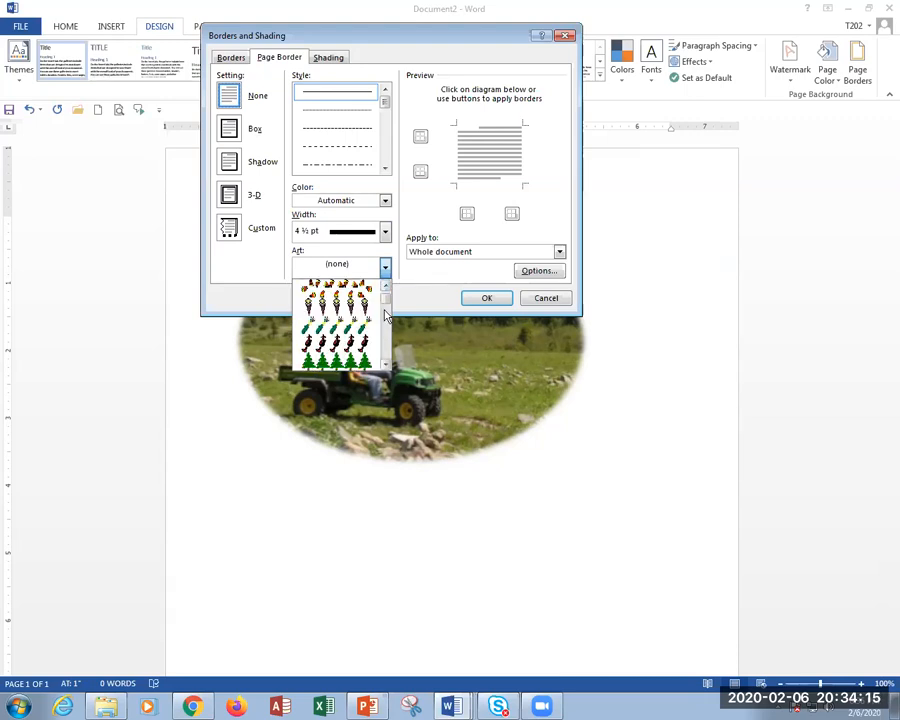
left_click(337, 362)
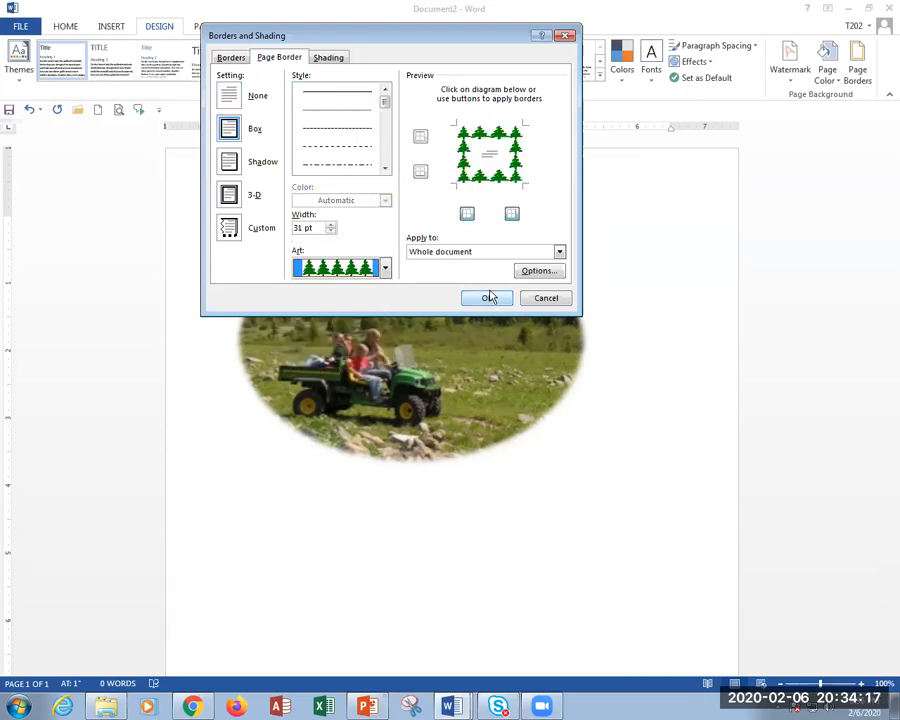
left_click(489, 297)
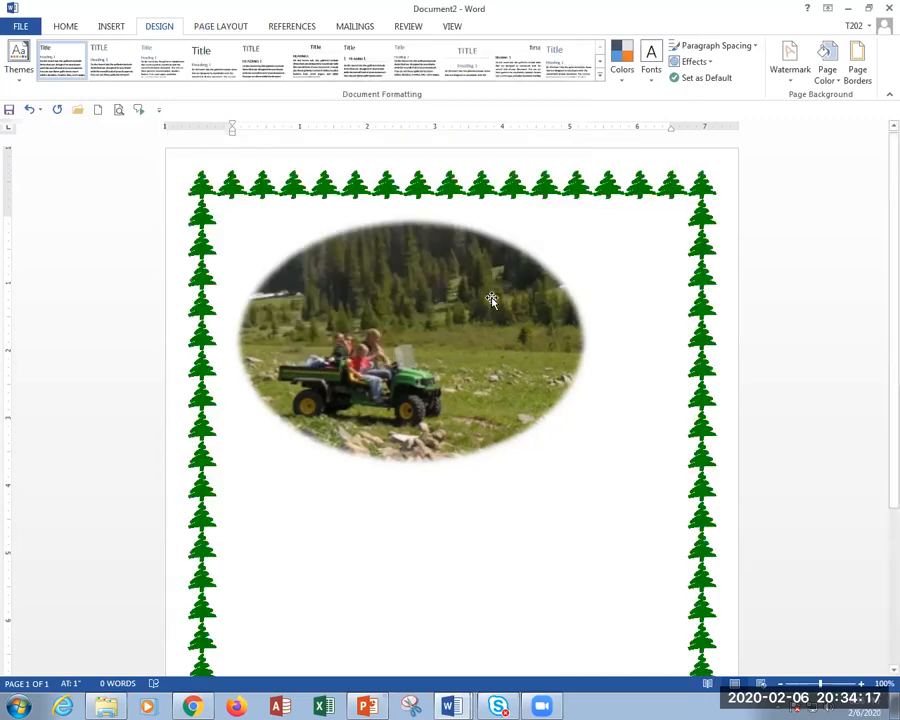
Browse the border art designs and replace Document2's tree border with the red apples art.
left_click(858, 84)
left_click(385, 268)
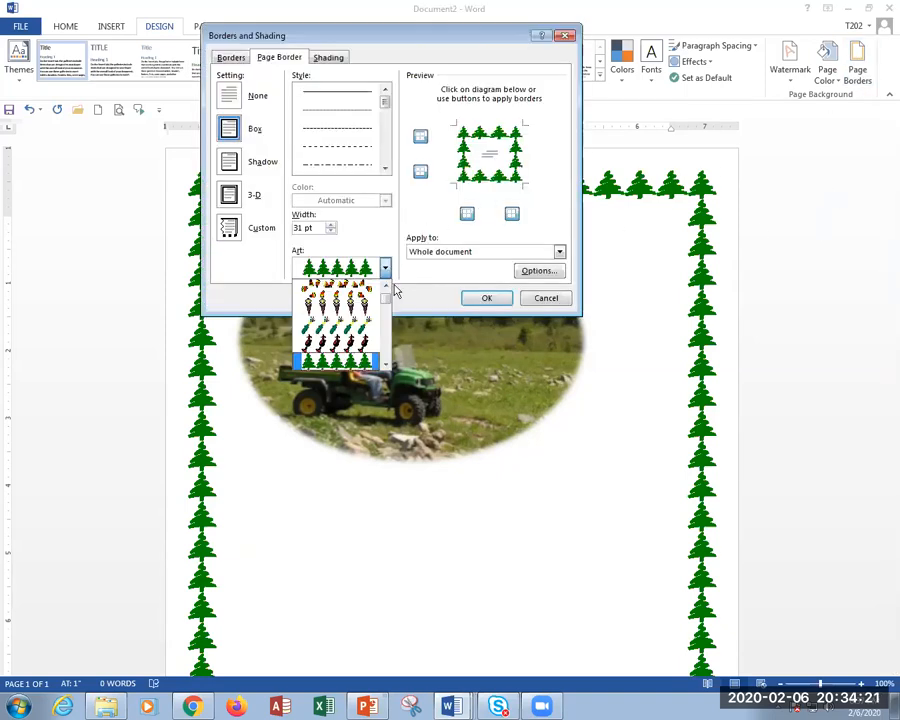
scroll(385, 366, "down", 6)
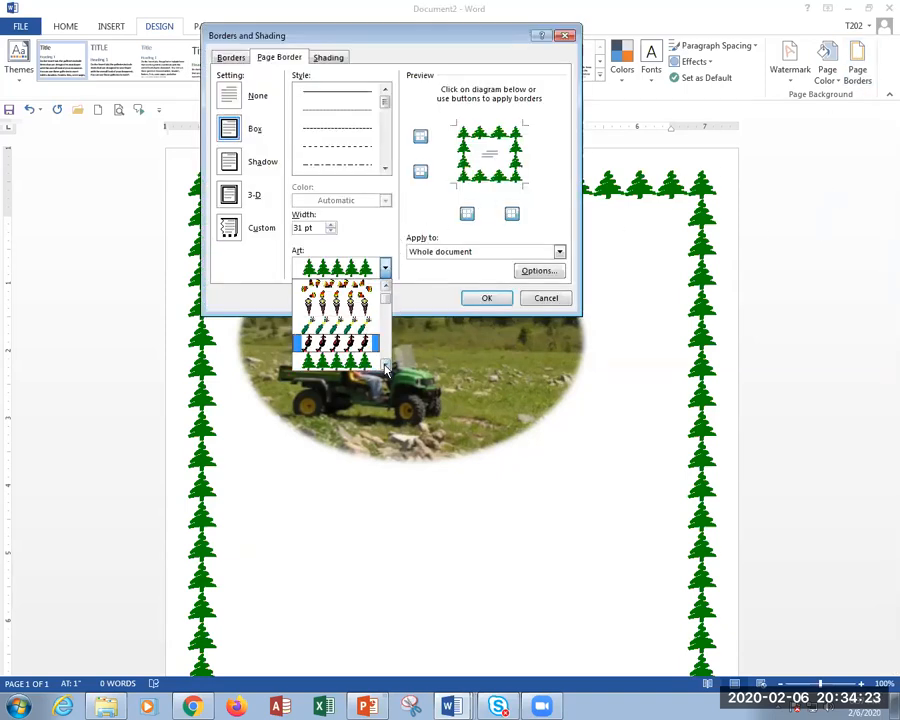
scroll(385, 366, "down", 10)
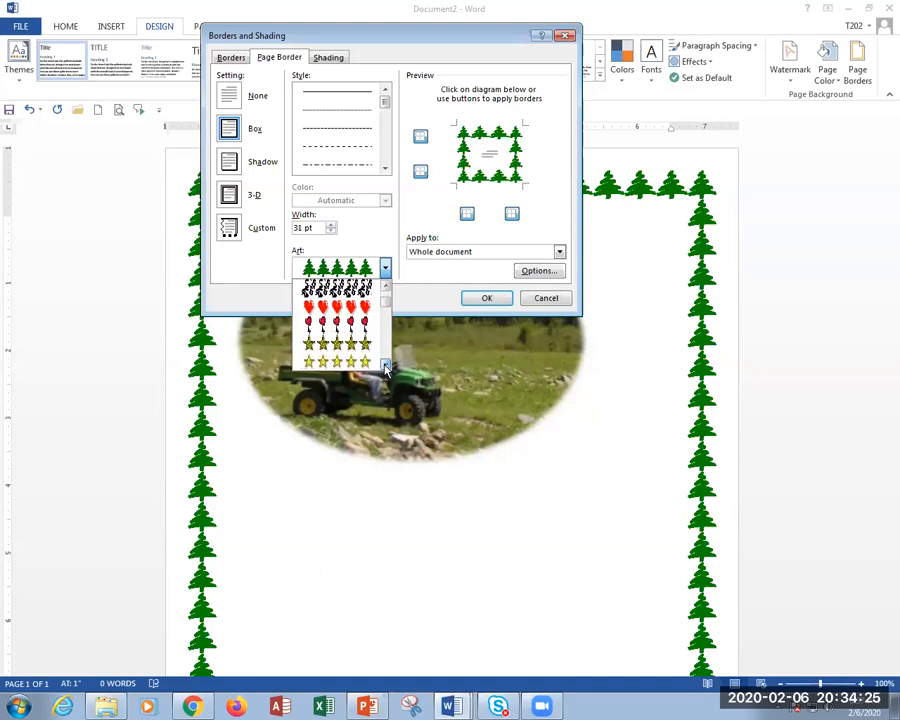
scroll(385, 366, "down", 10)
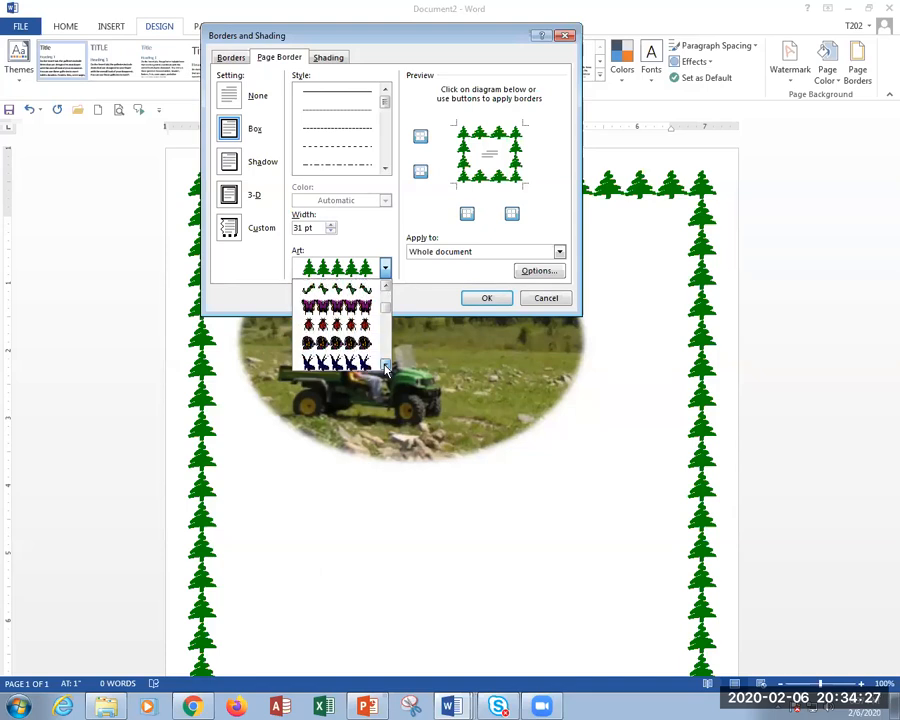
left_click_drag(390, 340, 398, 295)
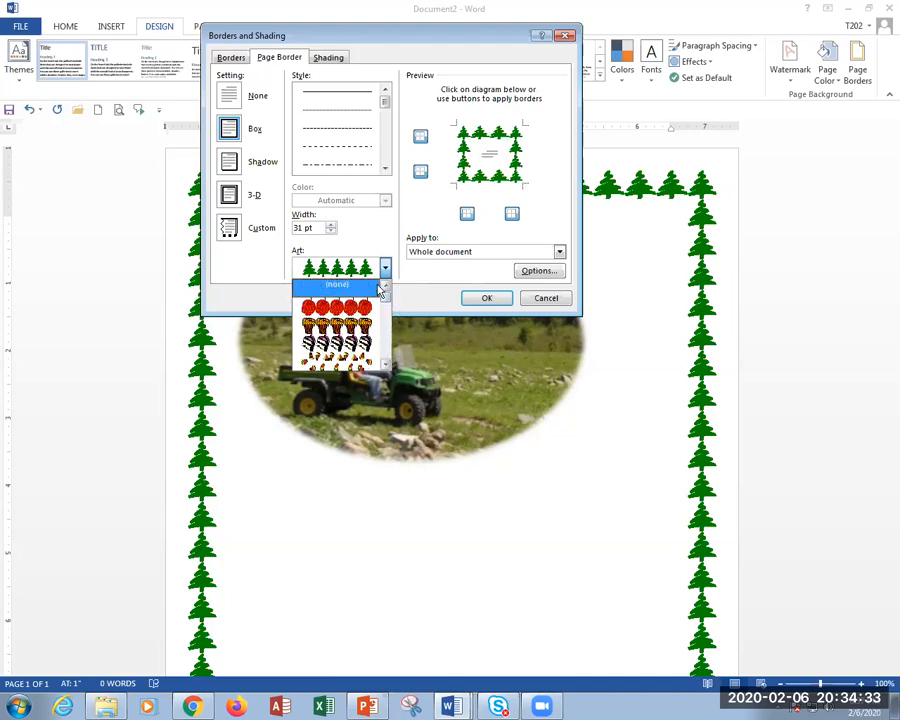
left_click(360, 309)
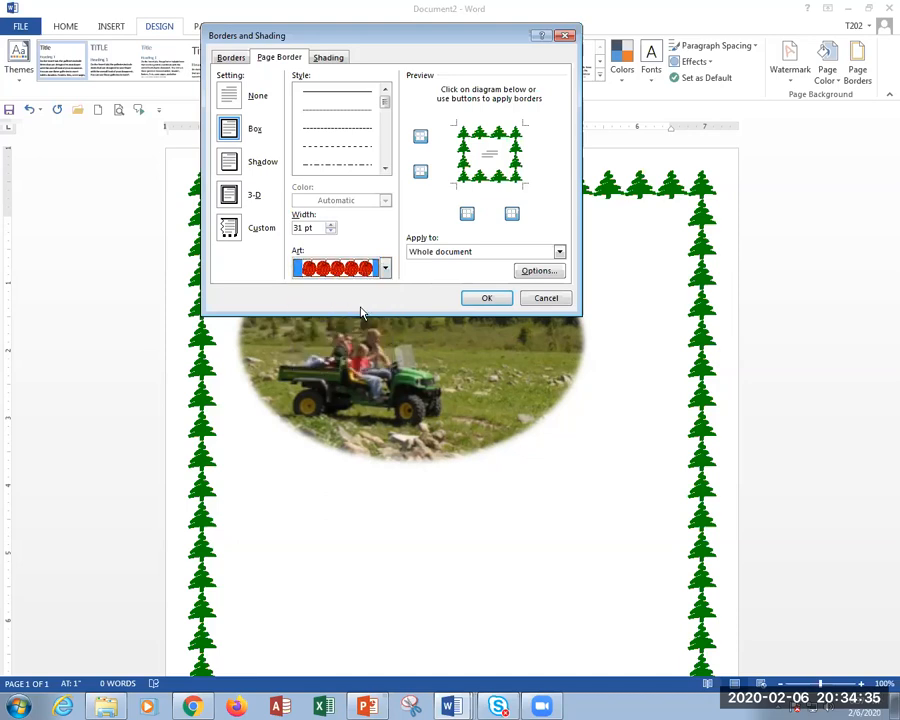
left_click(484, 297)
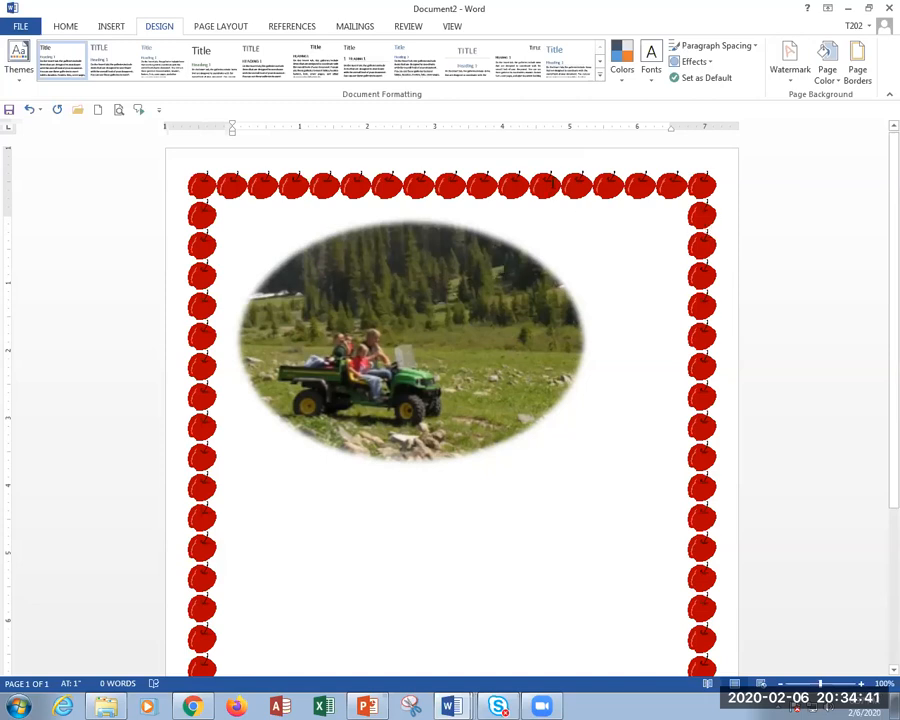
Return to the Adventure flyer and review its page border style, color and width settings.
key("alt+Tab")
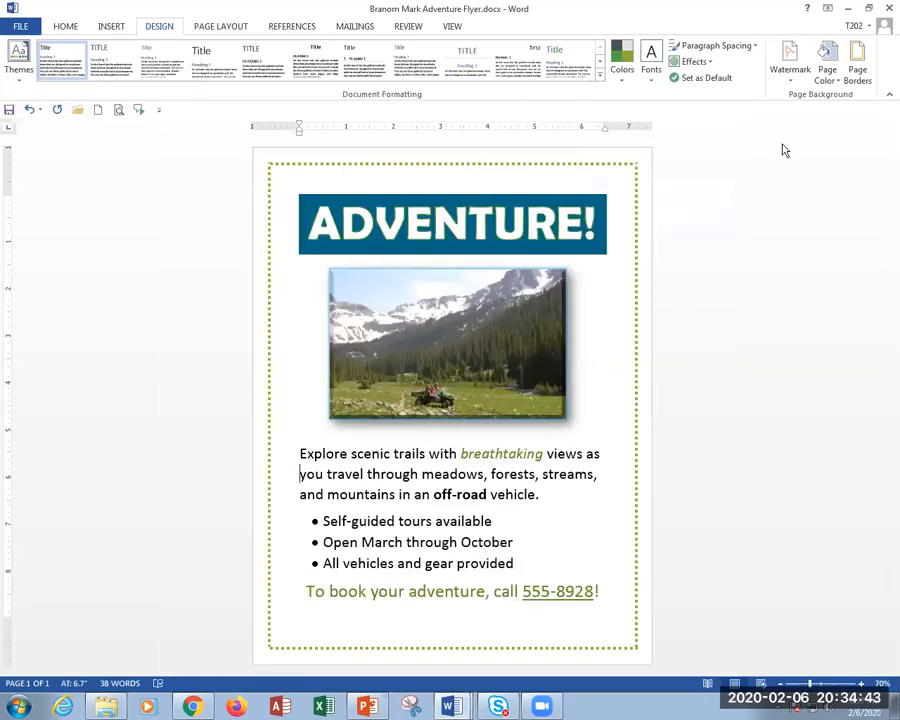
left_click(866, 72)
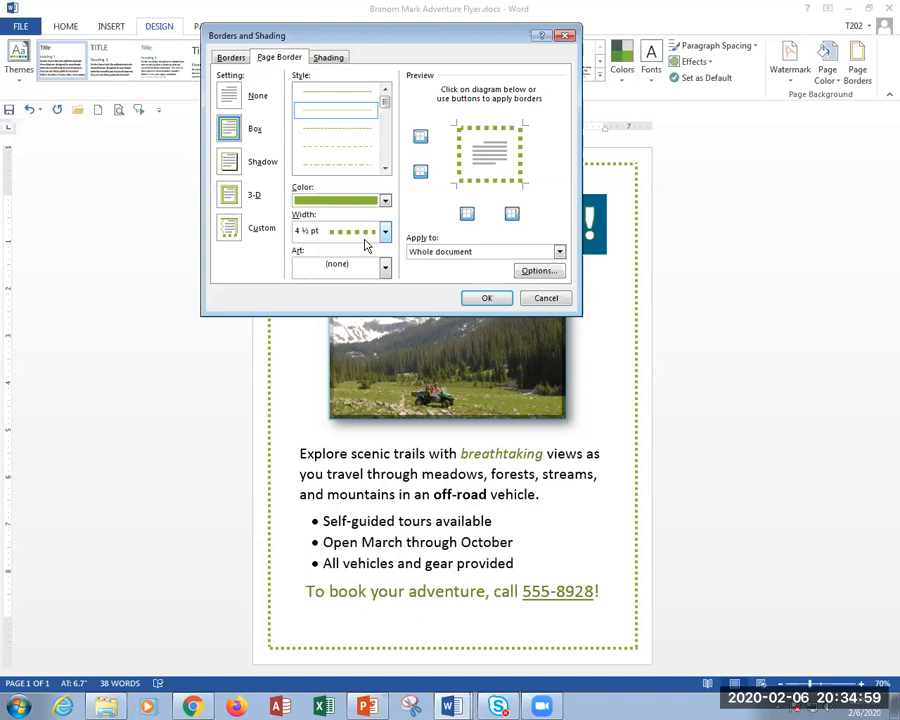
left_click(487, 298)
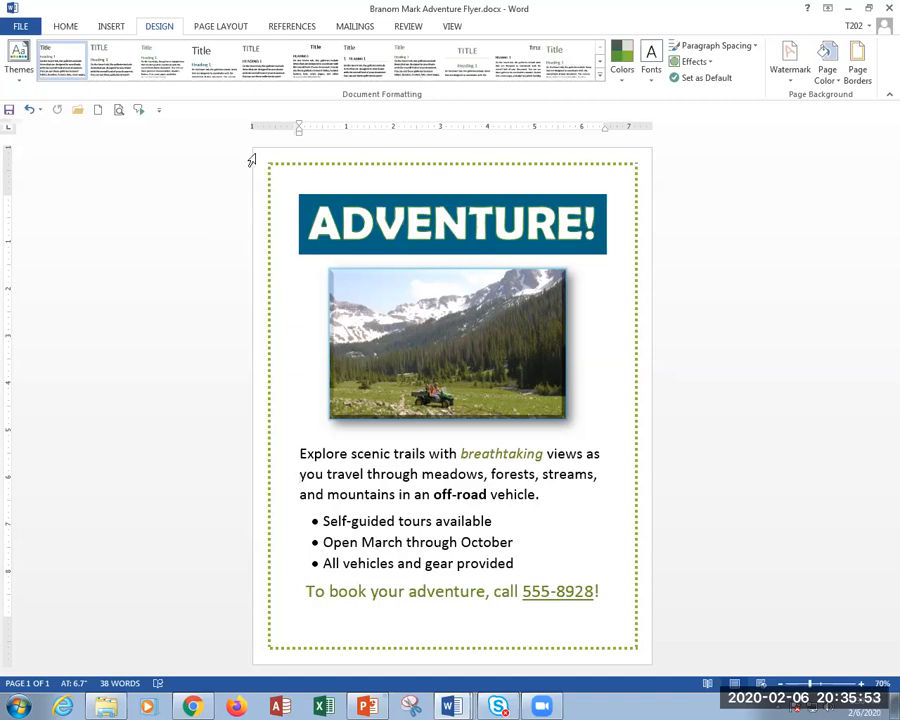
Center the flyer's contents vertically on the page for the whole document in Page Setup.
left_click(213, 30)
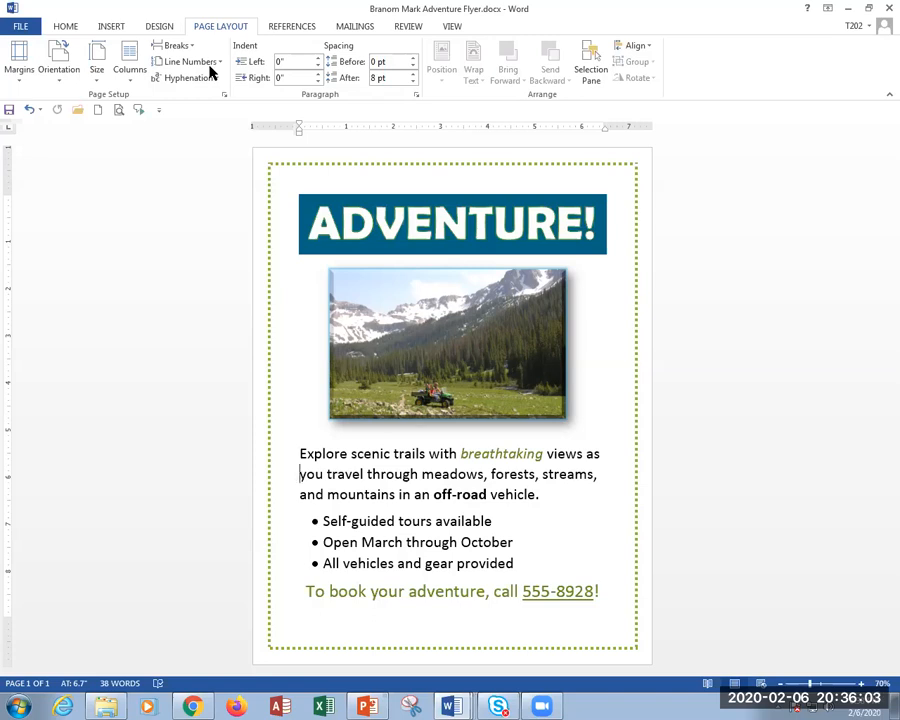
key("ctrl")
key("ctrl")
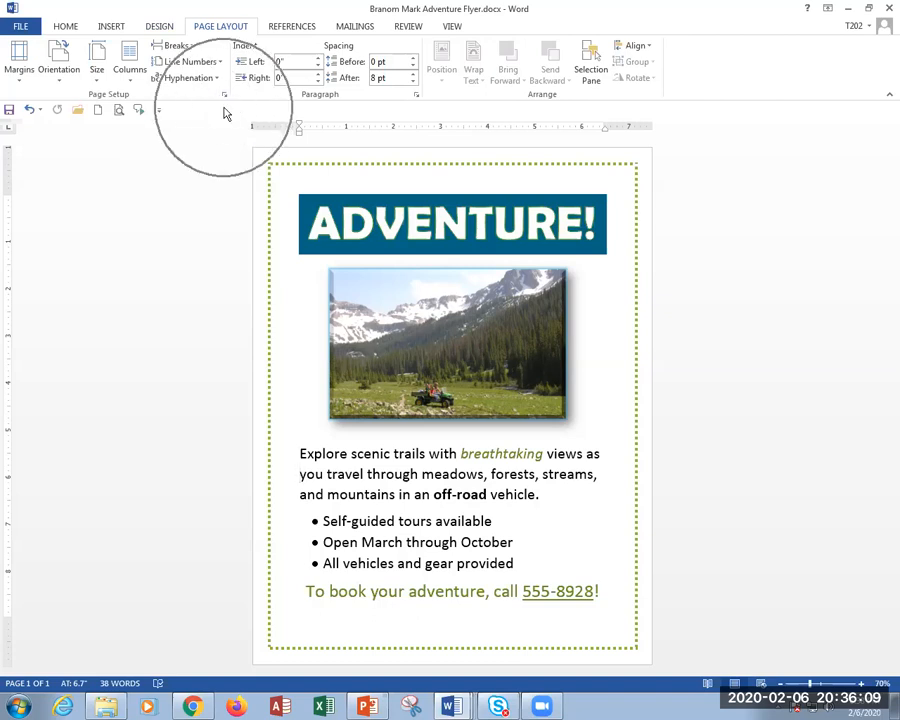
key("ctrl")
key("ctrl")
key("ctrl")
key("ctrl")
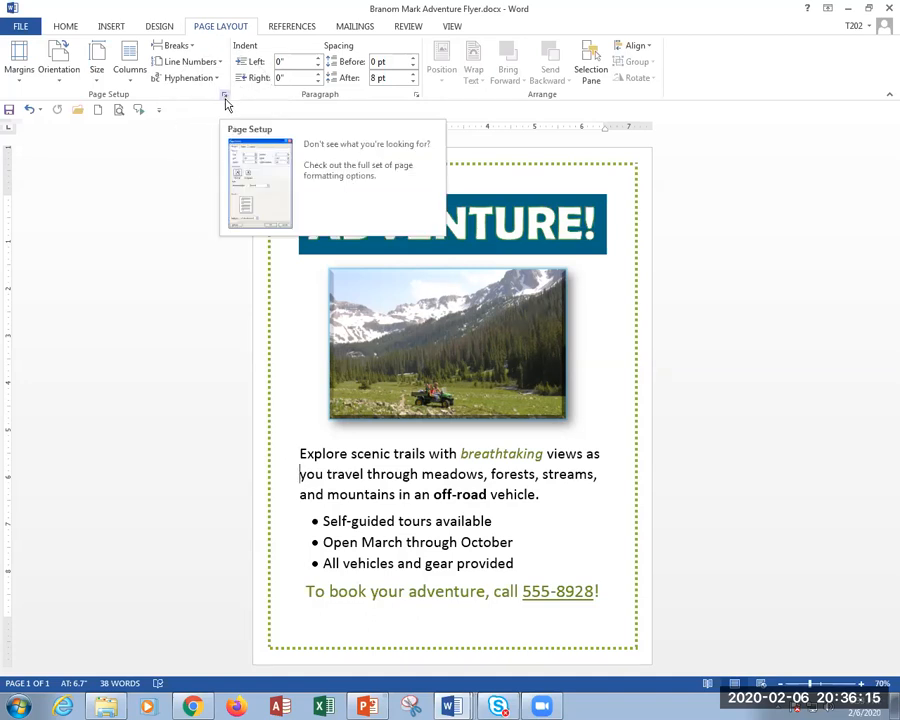
left_click(224, 97)
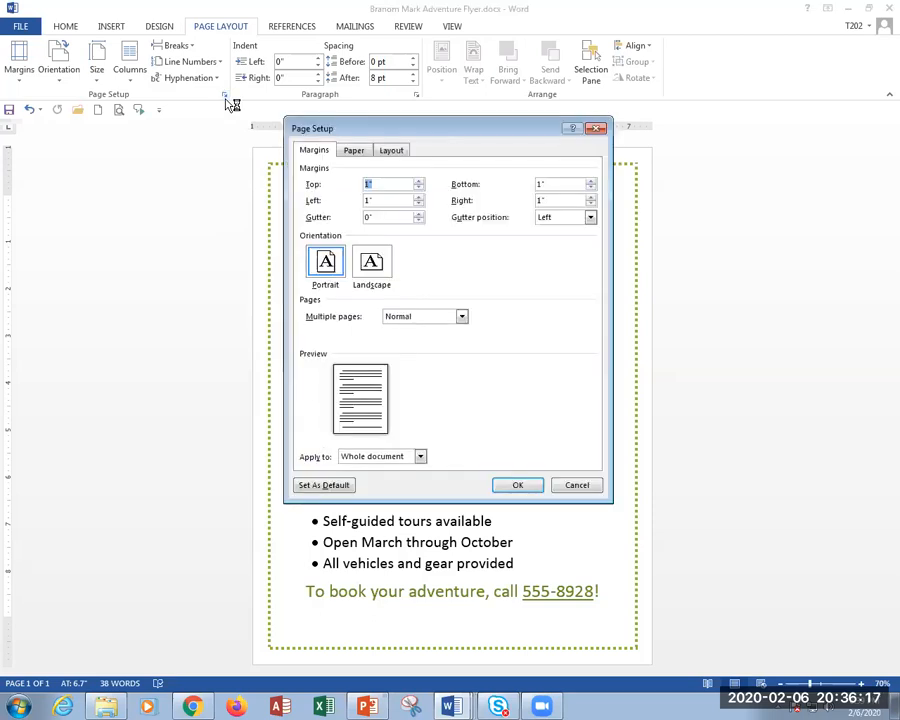
left_click(392, 152)
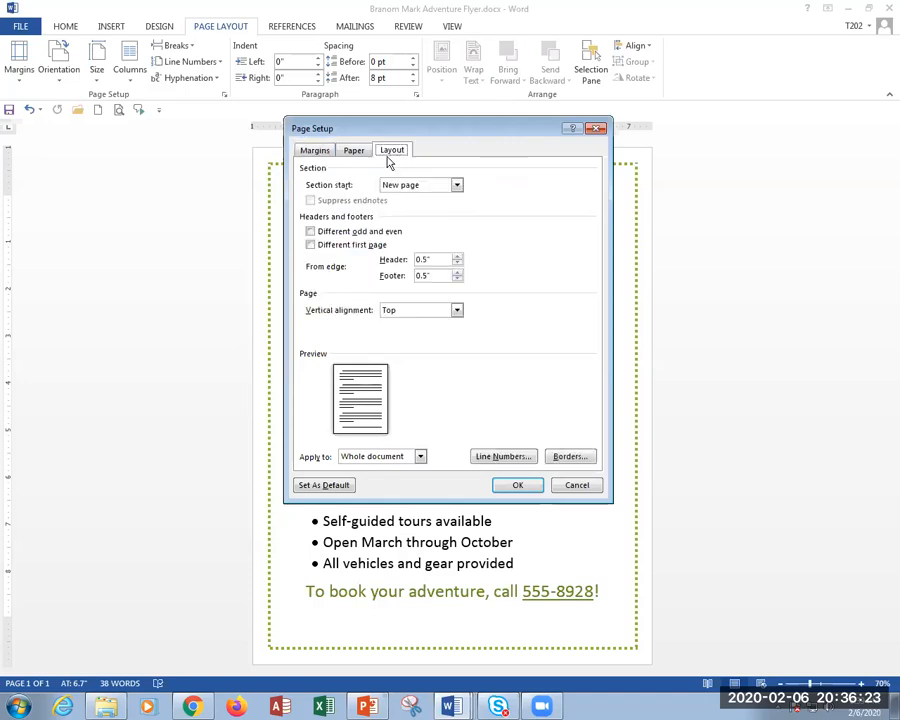
left_click(409, 313)
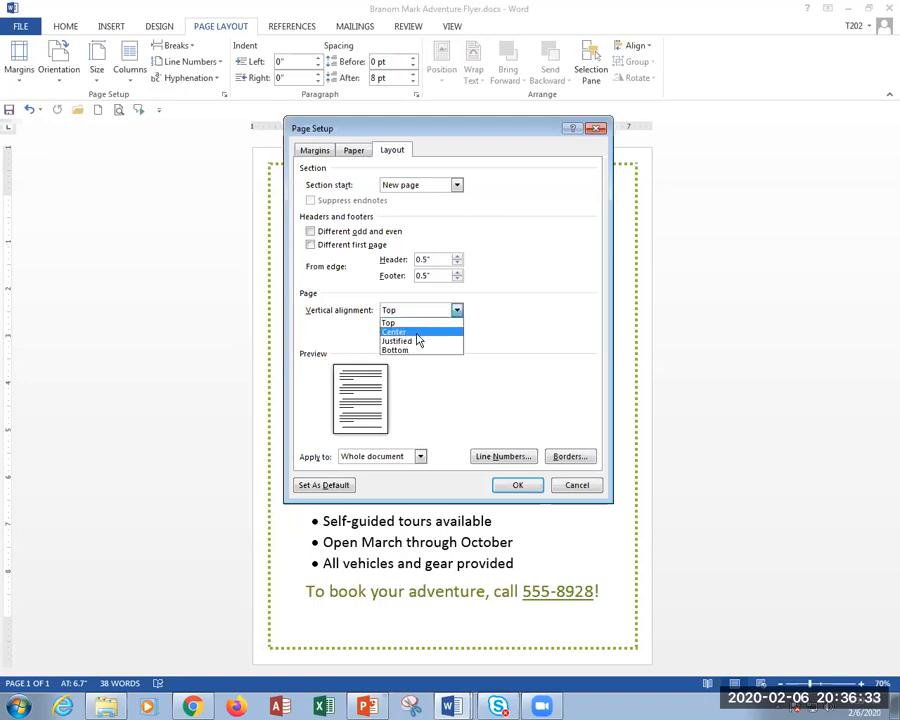
left_click(417, 333)
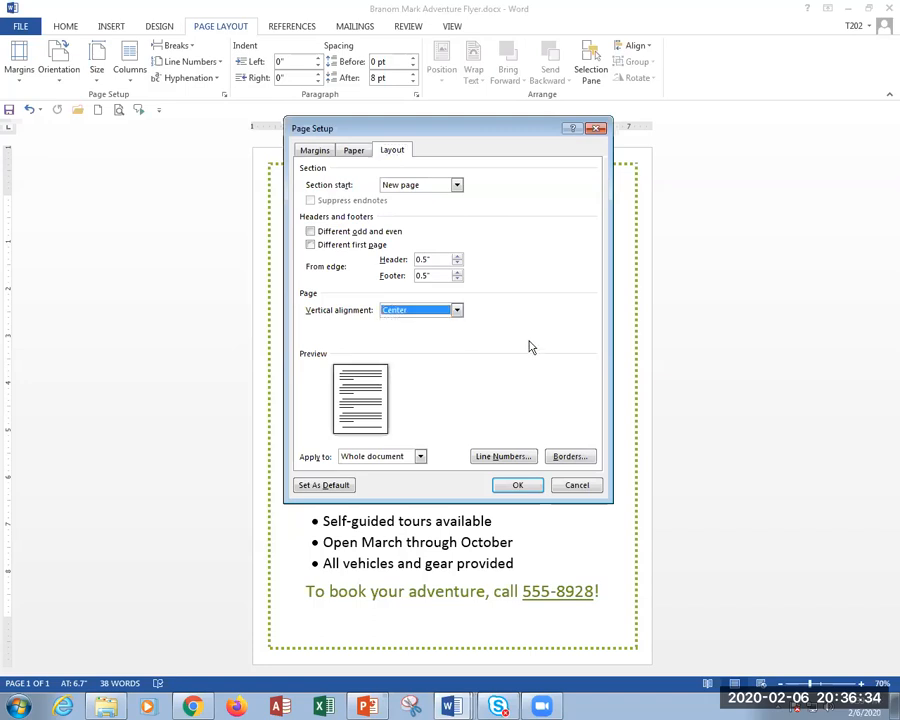
left_click(517, 486)
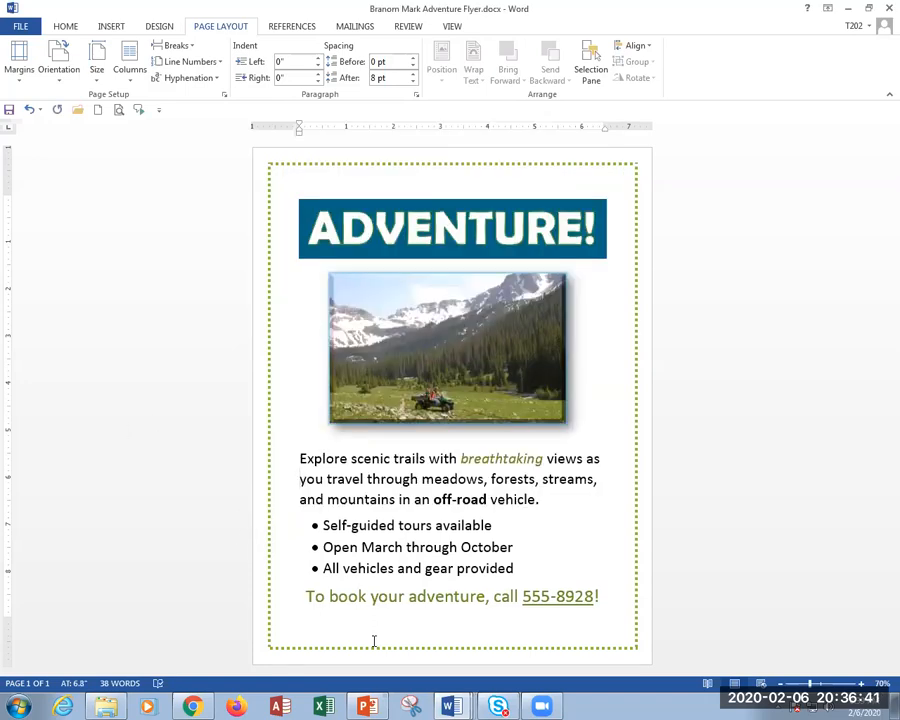
Set the spacing after the ADVENTURE! heading to 12 pt.
double_click(466, 598)
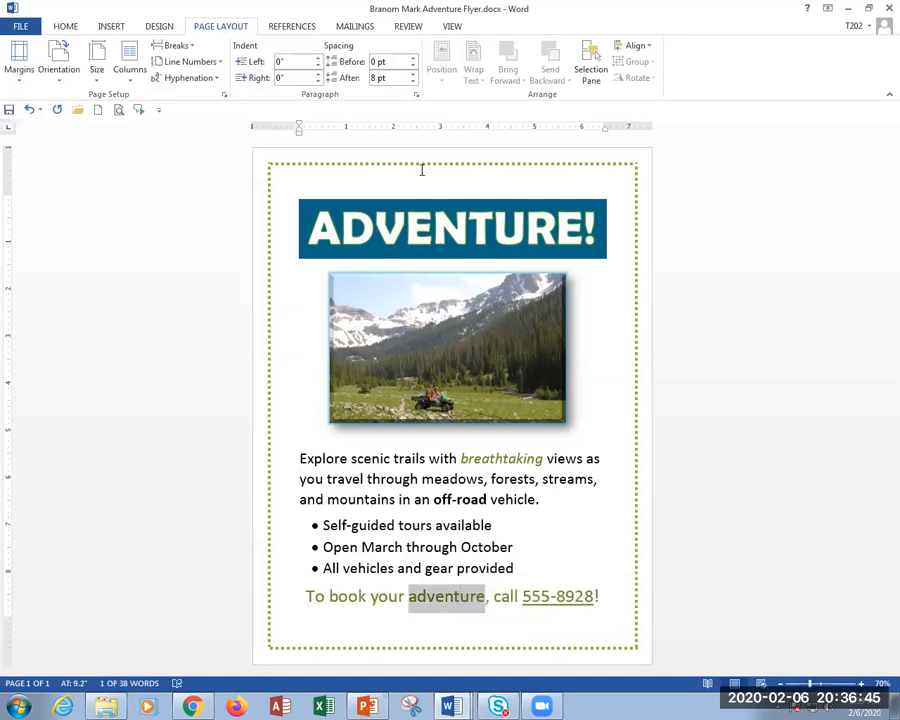
triple_click(409, 232)
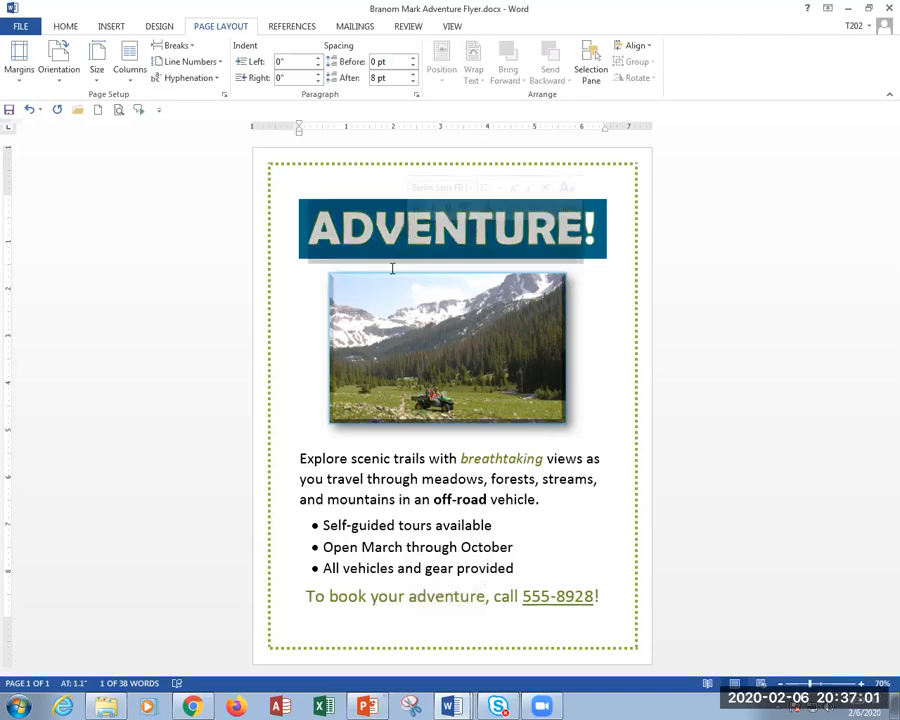
left_click(65, 27)
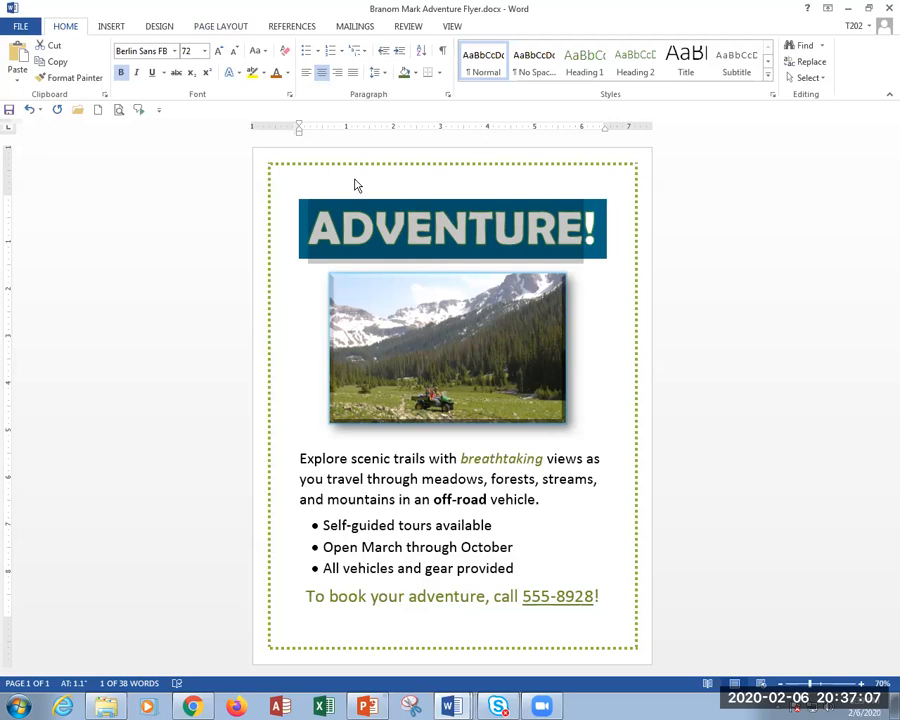
left_click(207, 27)
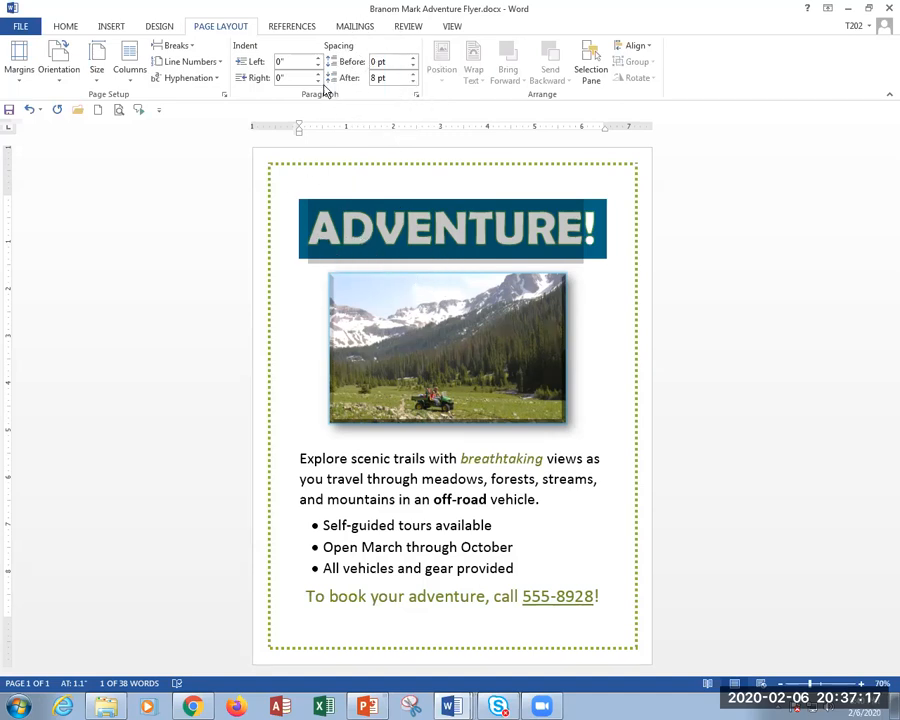
left_click(413, 74)
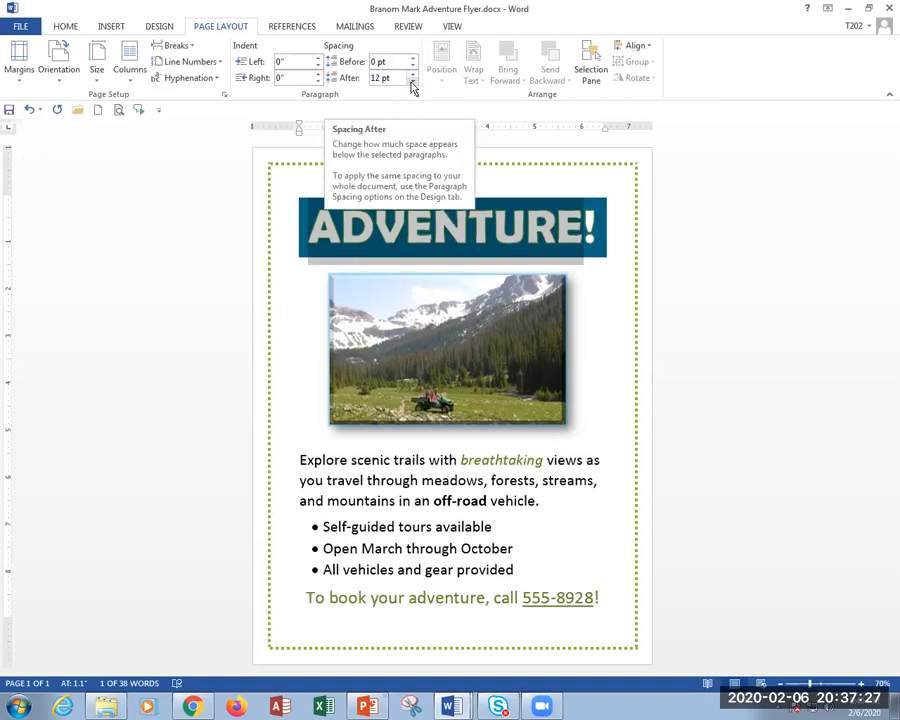
Try several smaller and larger spacing values after the ADVENTURE! heading and return it to 12 pt.
left_click(412, 82)
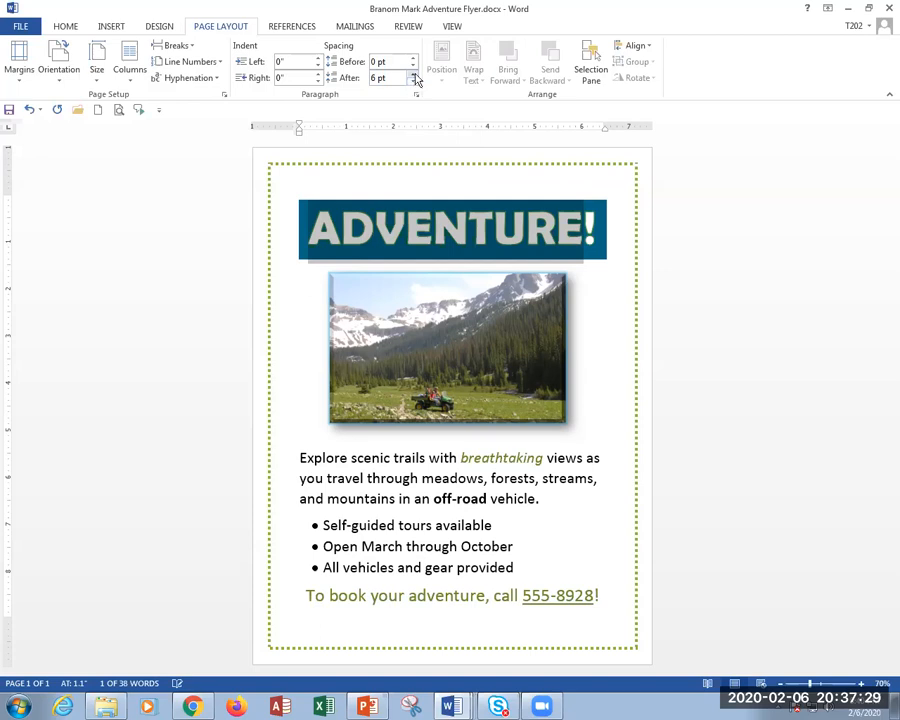
left_click(413, 74)
left_click(413, 74)
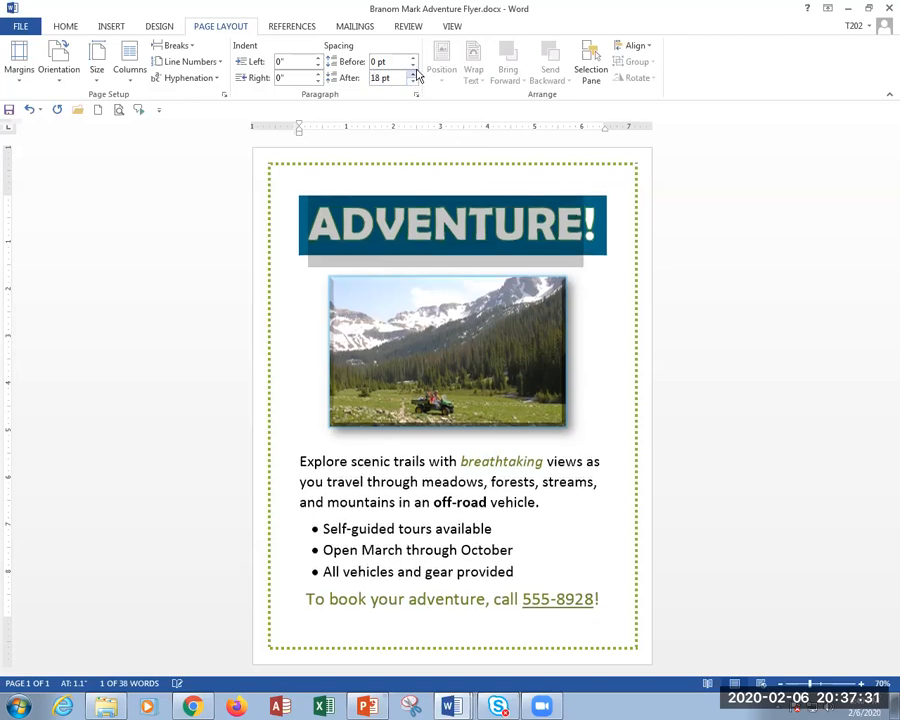
left_click(413, 74)
left_click(413, 74)
left_click(413, 74)
left_click(413, 74)
left_click(413, 74)
left_click(413, 74)
left_click(413, 74)
left_click(413, 74)
left_click(413, 82)
left_click(413, 82)
left_click(413, 82)
left_click(413, 82)
left_click(413, 82)
left_click(413, 82)
left_click(413, 82)
left_click(413, 82)
left_click(413, 82)
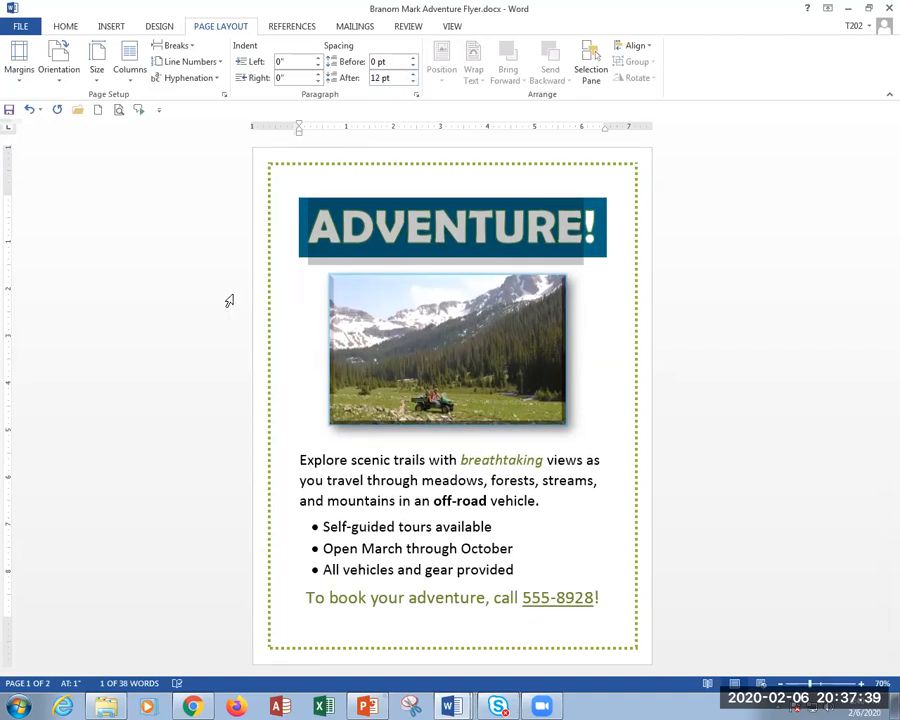
Compare the paragraph spacing settings of the picture's line and the ADVENTURE! heading.
left_click(248, 370)
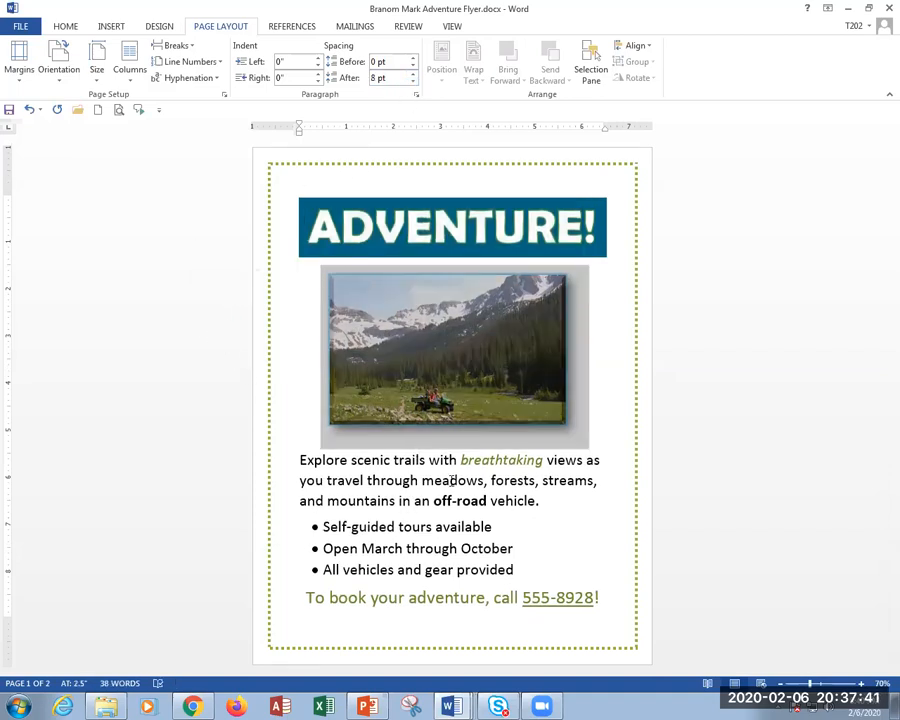
left_click(366, 418)
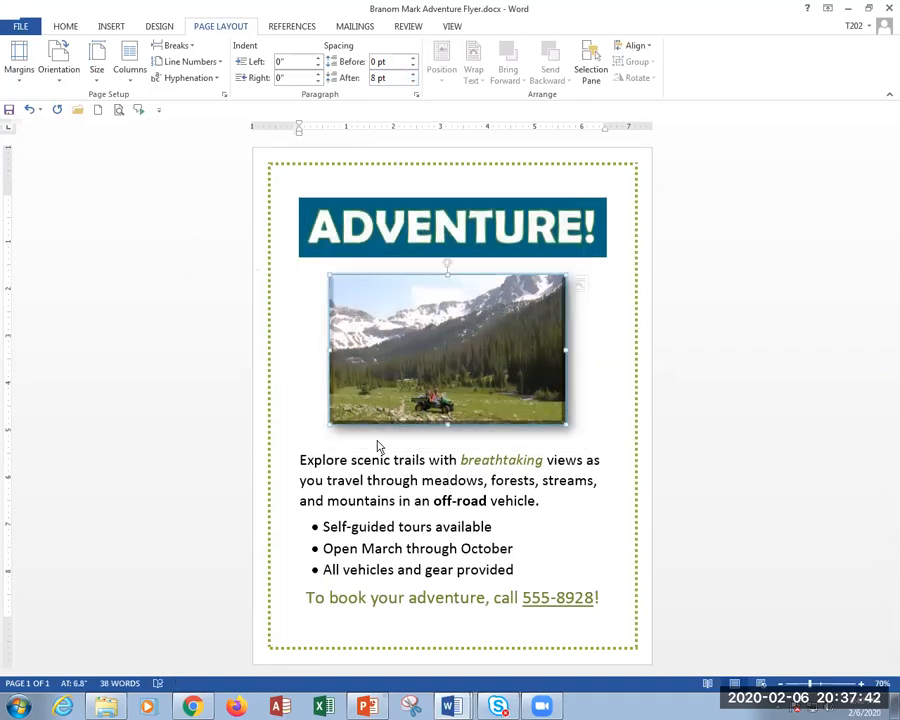
triple_click(332, 234)
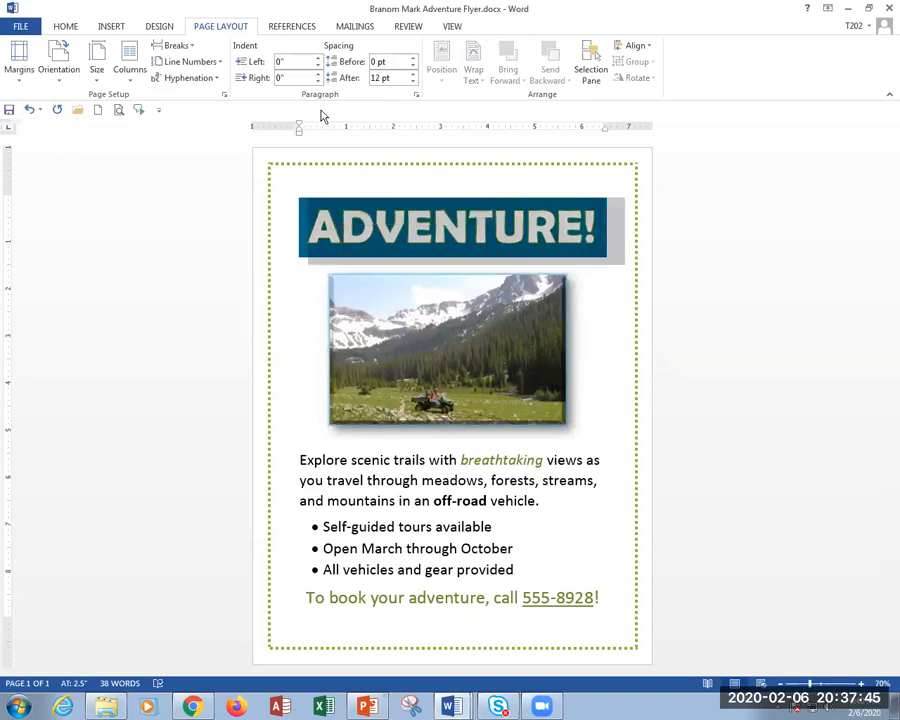
left_click(382, 363)
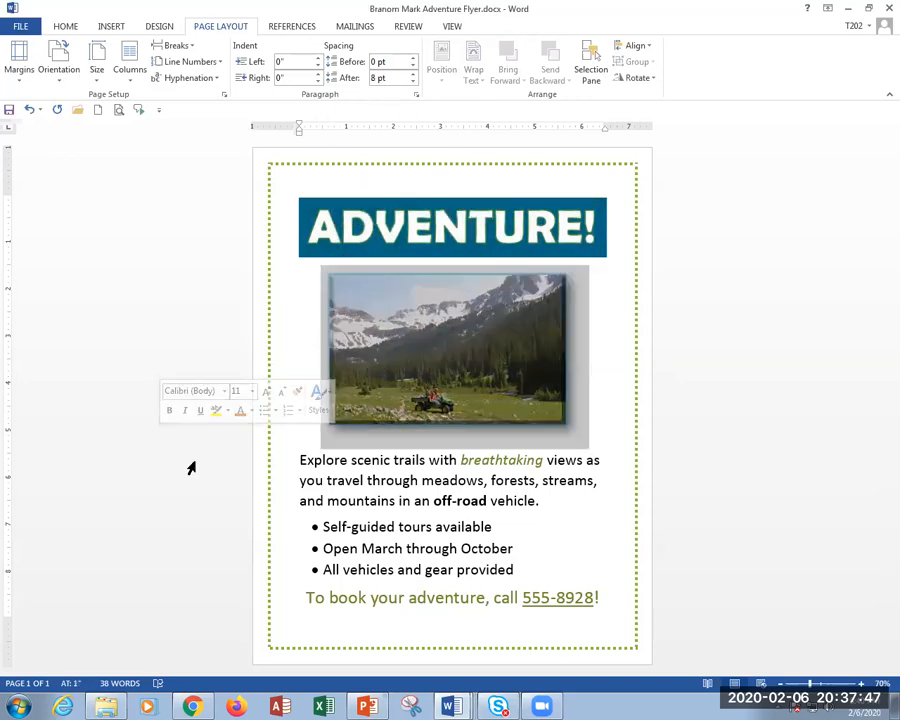
Deselect the picture's line and save the flyer under its existing file name.
left_click(765, 490)
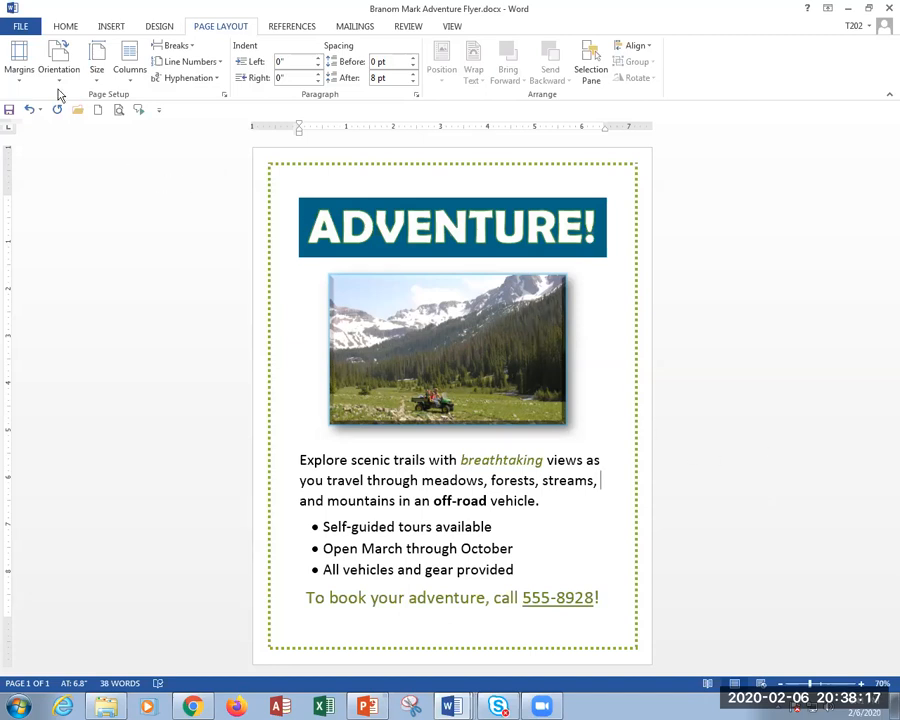
left_click(24, 27)
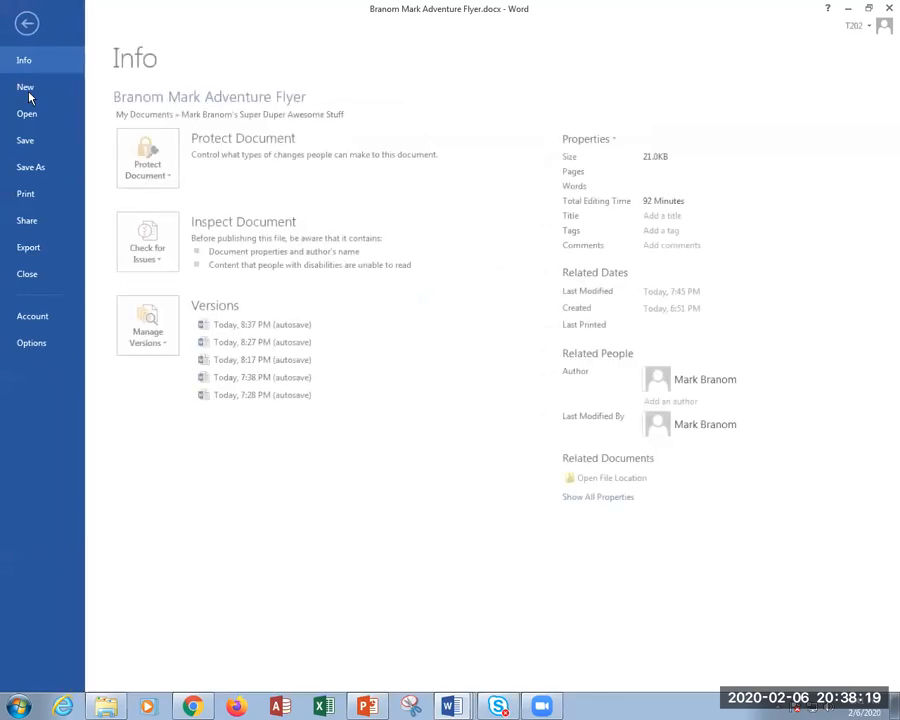
left_click(38, 152)
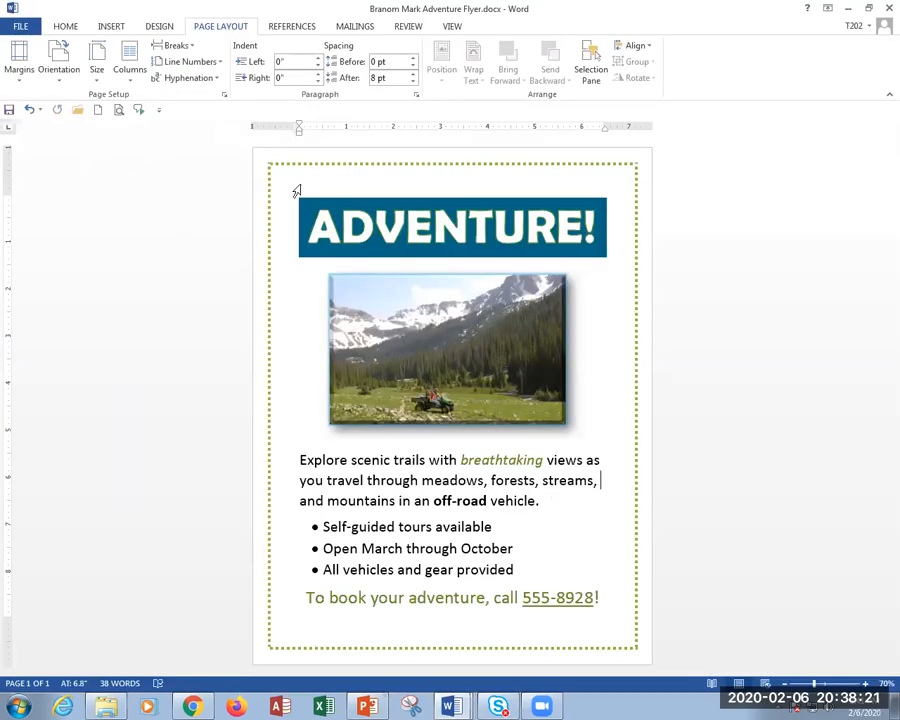
Switch to Chrome, view the Canvas assignment page for MS Word Chapter 1: Part 1 - Adventure Flyer, and return to Word.
left_click(193, 707)
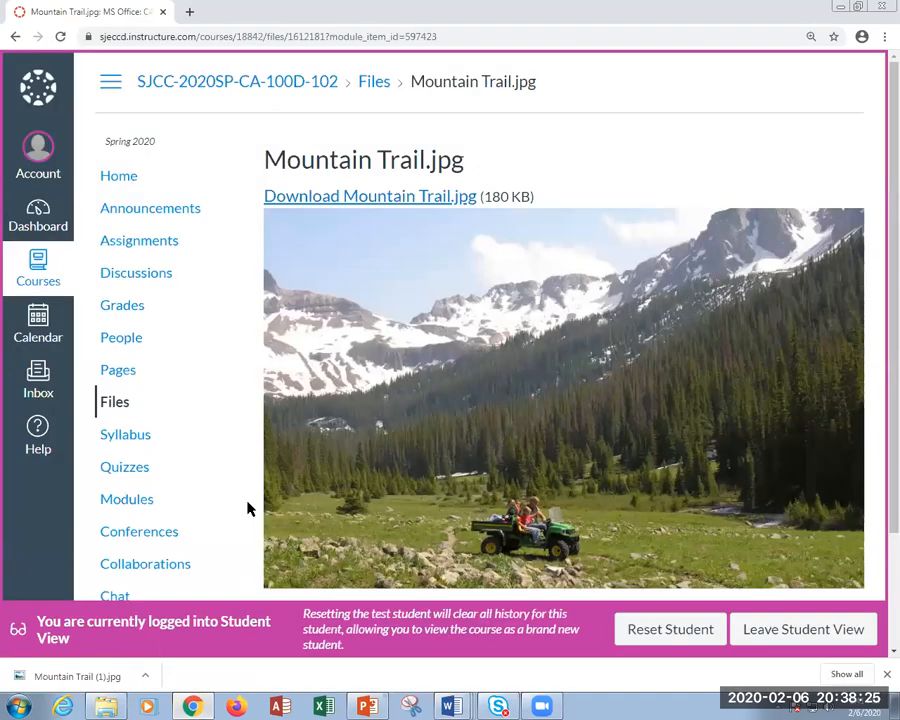
left_click(163, 252)
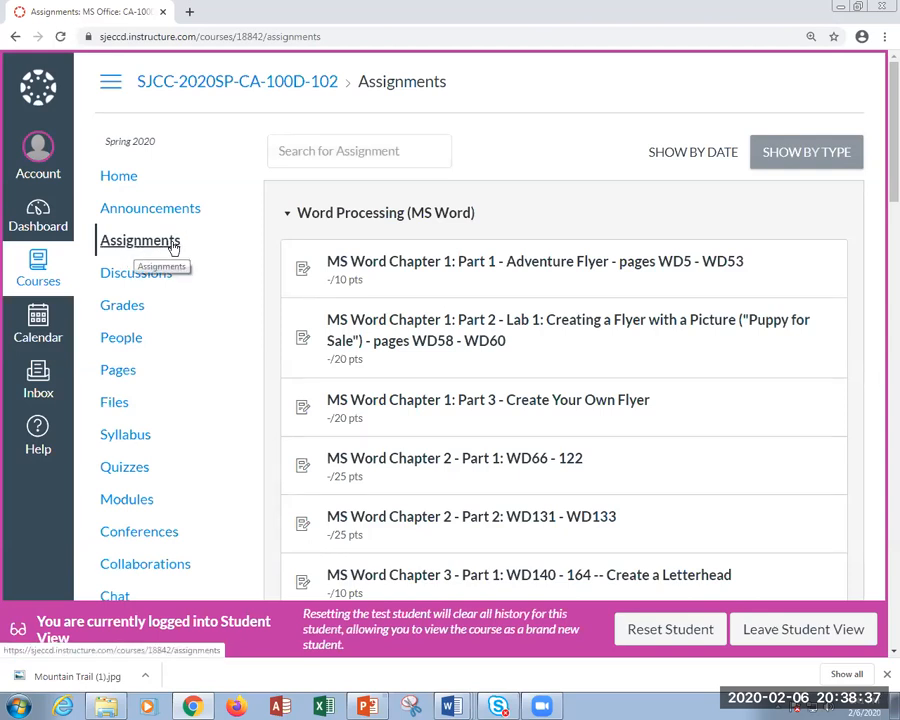
left_click(444, 265)
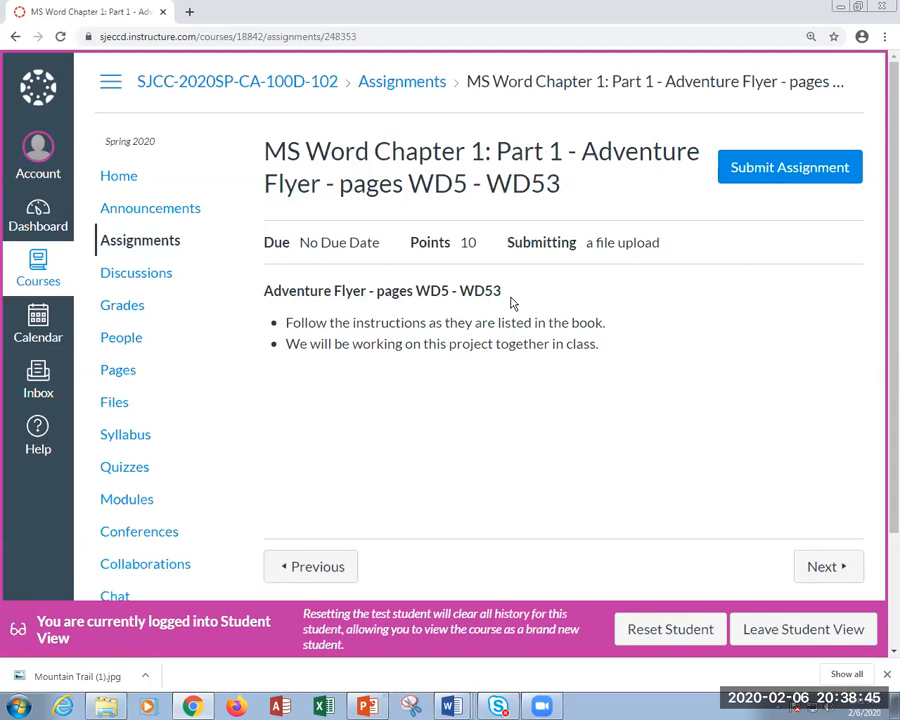
key("alt+Tab")
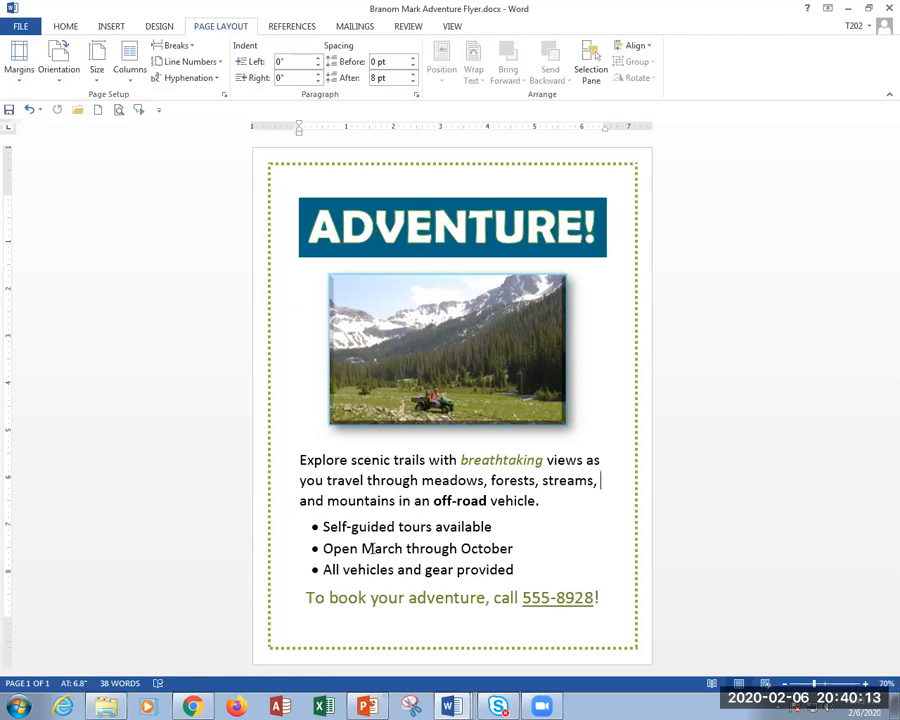
Try moving the "All vehicles and gear provided" bullet above "Open March through October".
left_click_drag(324, 569, 474, 583)
key("ctrl+c")
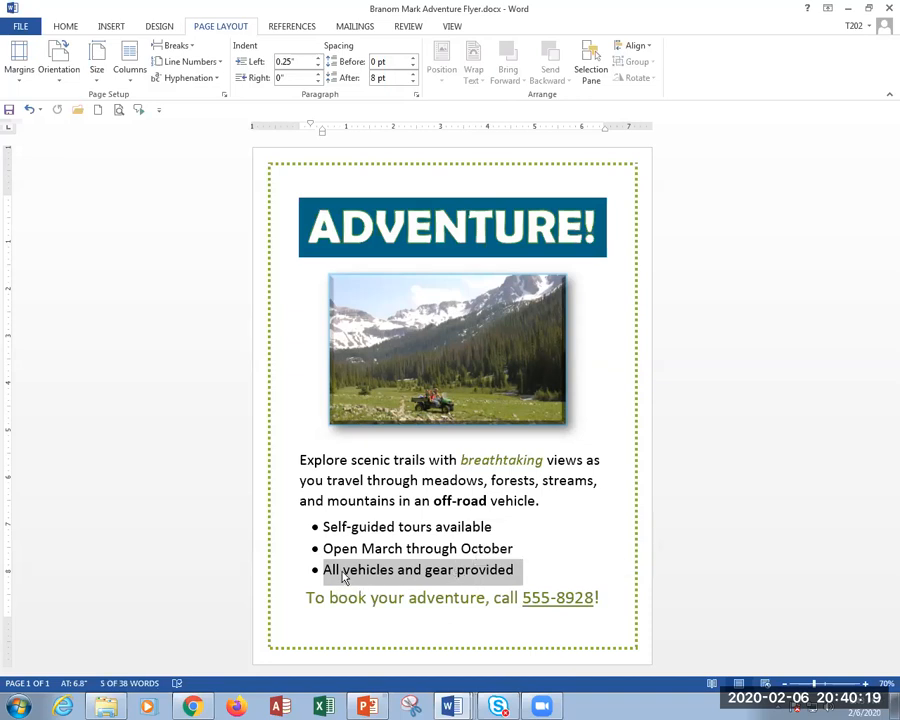
left_click_drag(328, 550, 327, 548)
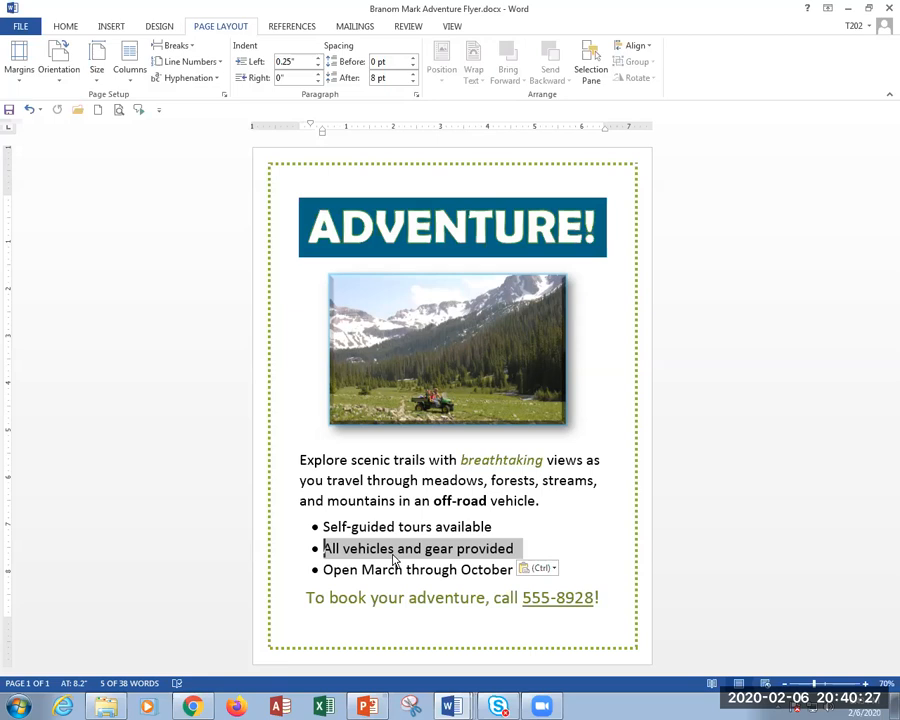
key("alt+shift+Down")
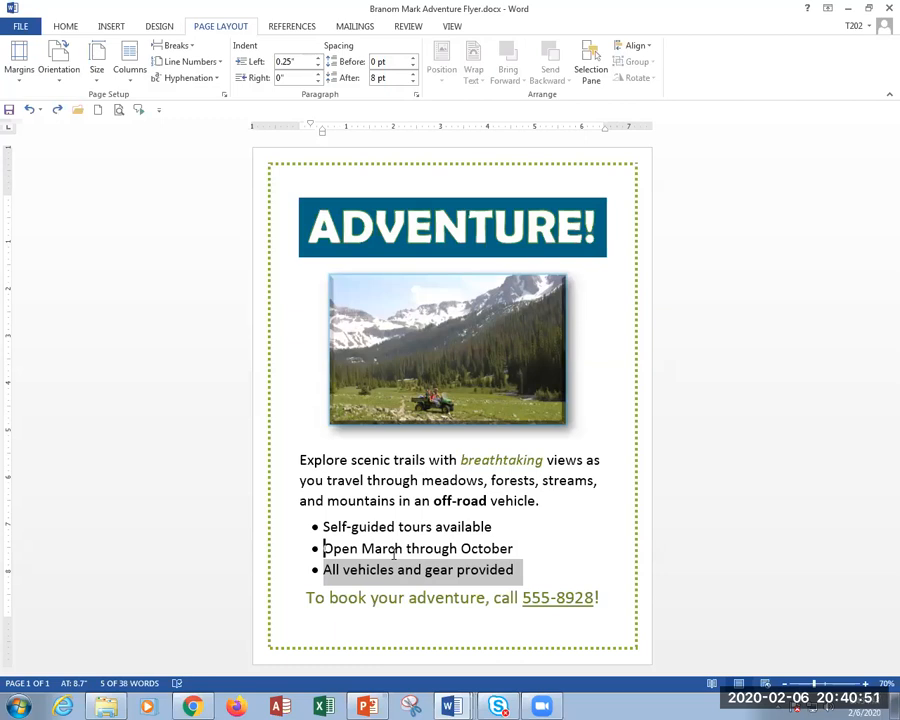
Cut the "All vehicles and gear provided" bullet and paste it above "Open March through October".
key("Delete")
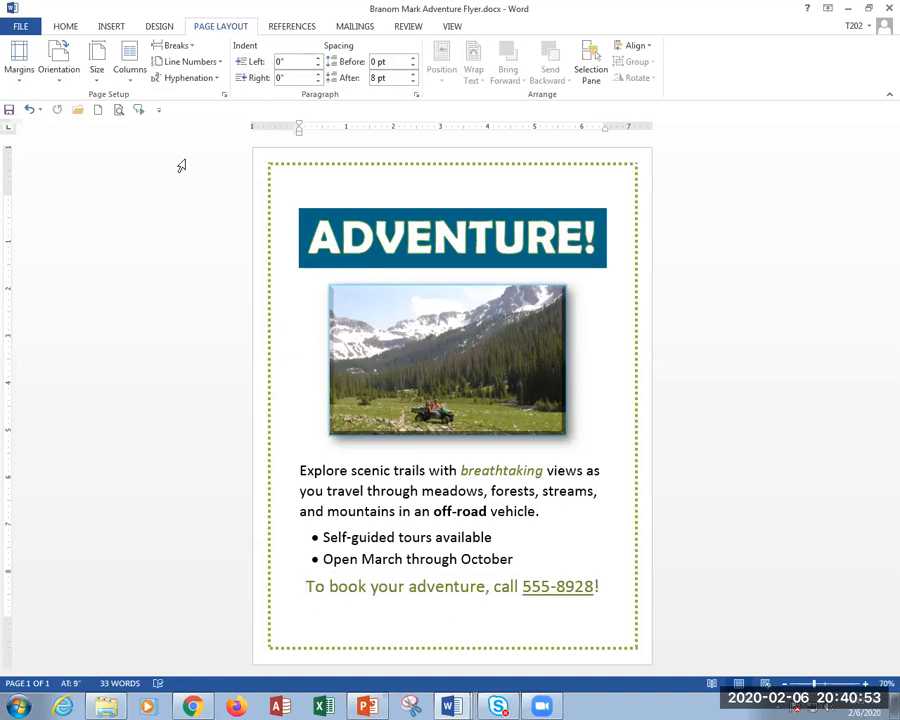
left_click(66, 26)
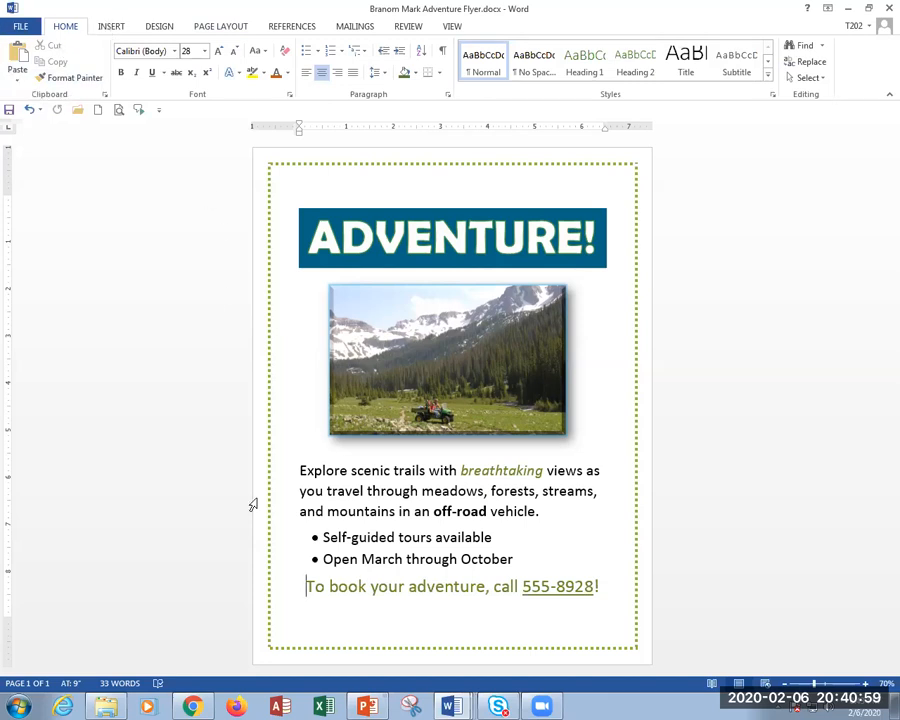
key("Up")
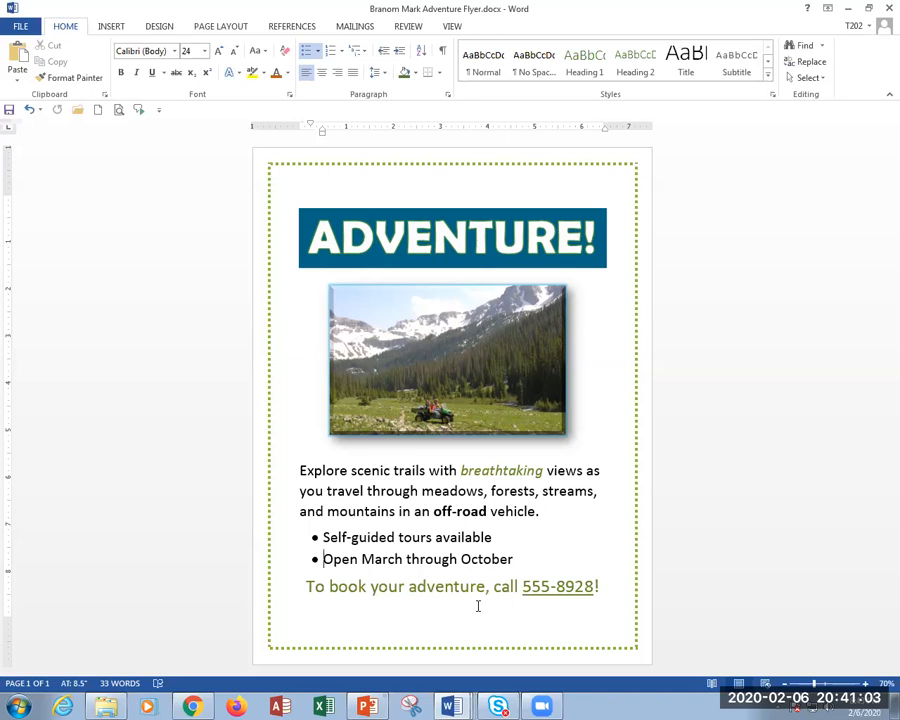
key("ctrl+v")
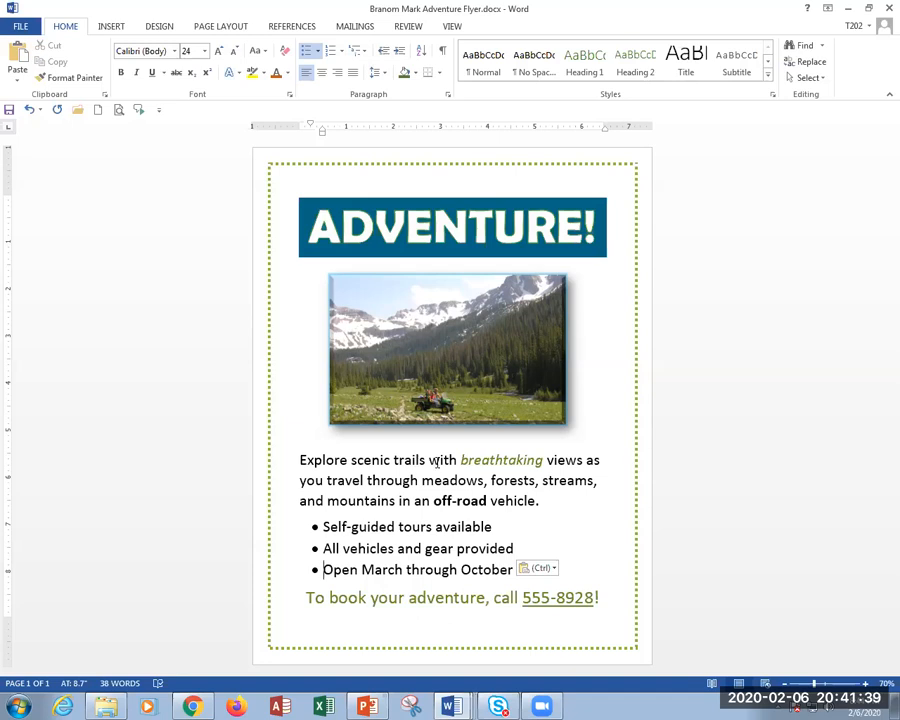
left_click(429, 460)
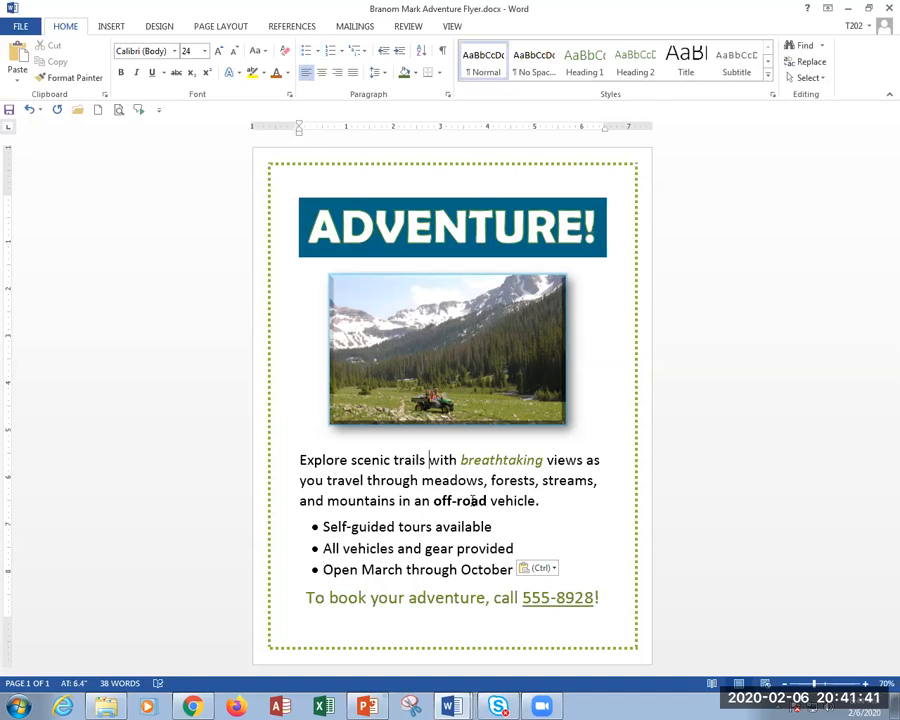
Insert the word "today" before "with" in the flyer's body paragraph and delete it again.
type("today")
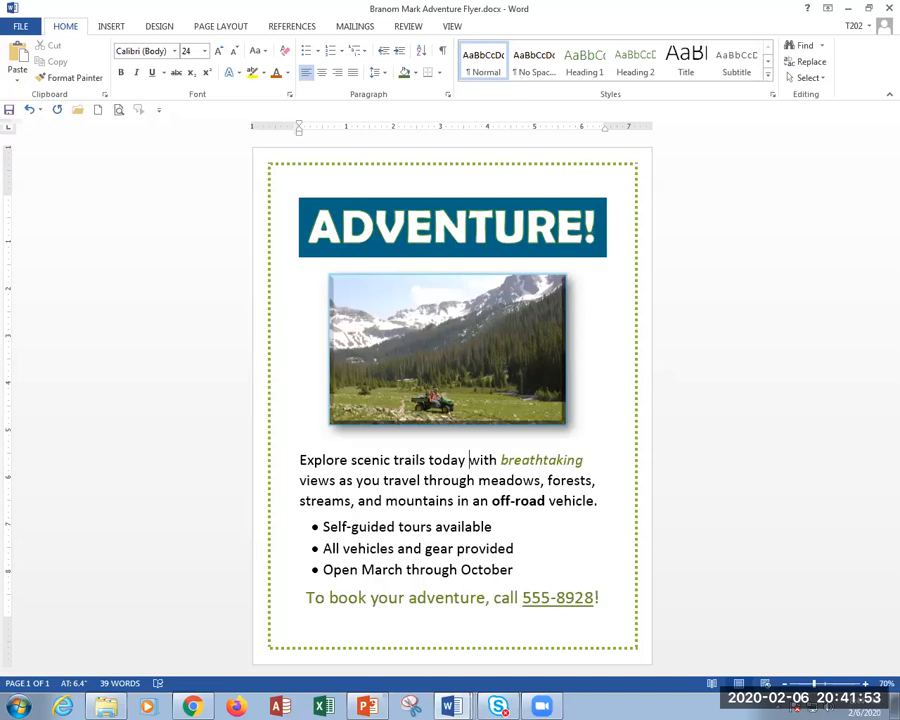
double_click(463, 460)
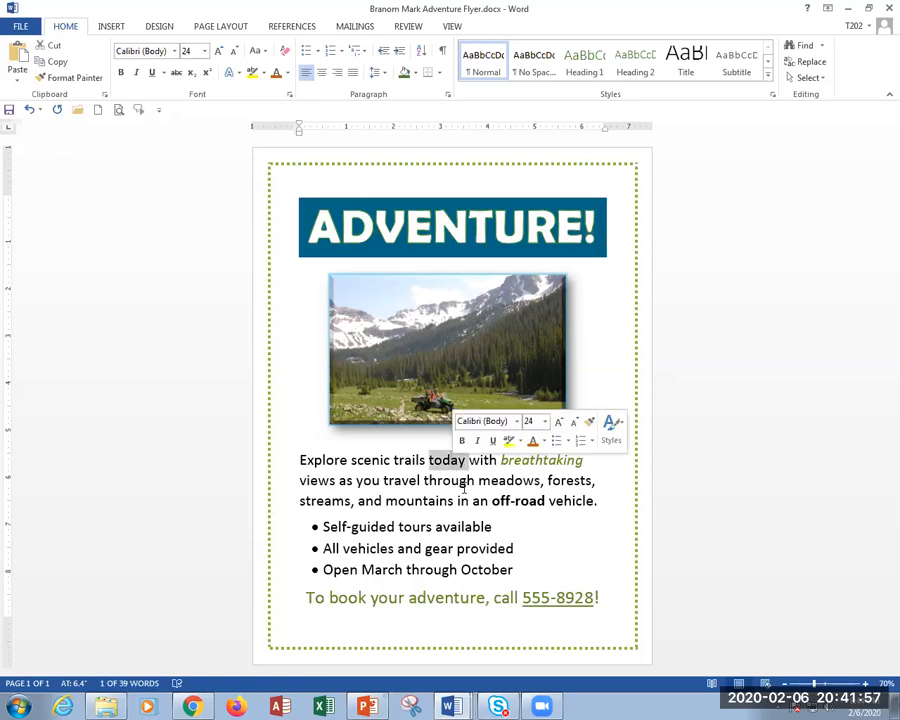
key("Delete")
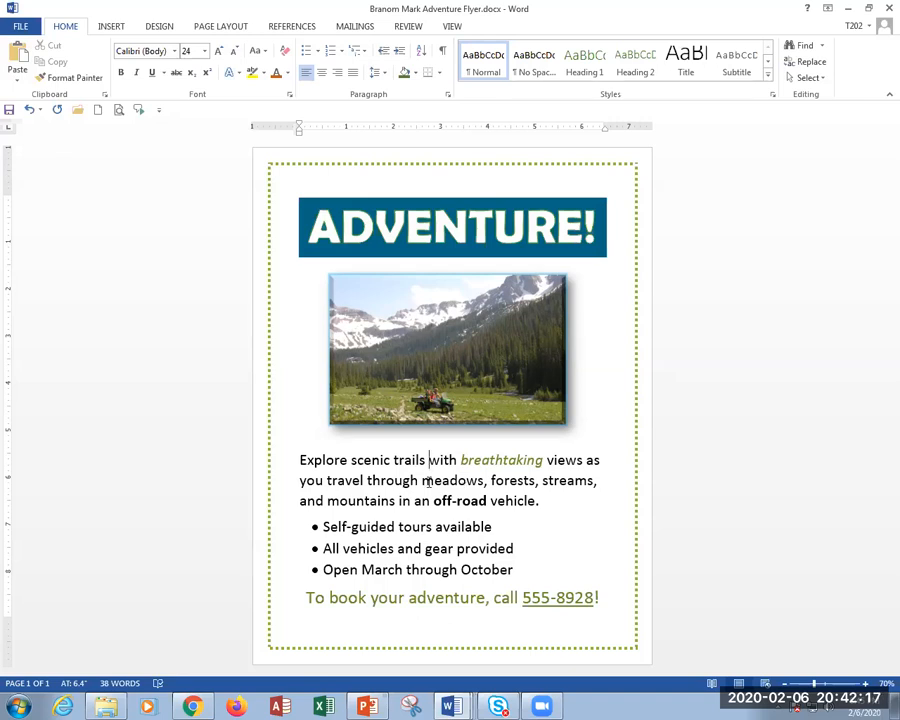
left_click(253, 318)
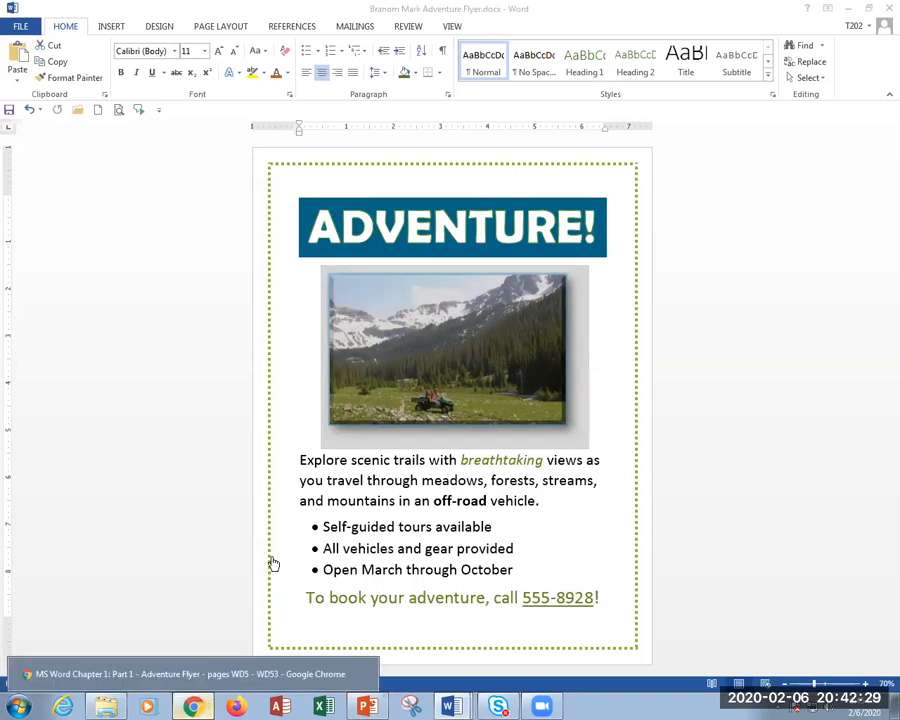
Switch to Chrome and start a file upload submission for the MS Word Chapter 1: Part 1 - Adventure Flyer assignment.
key("alt+Tab")
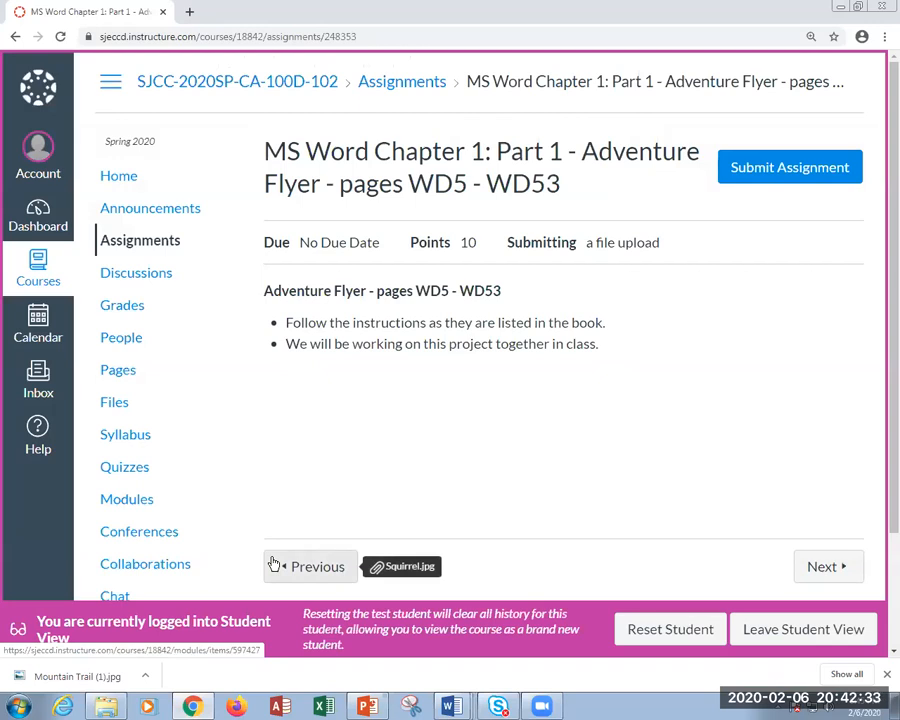
left_click(778, 170)
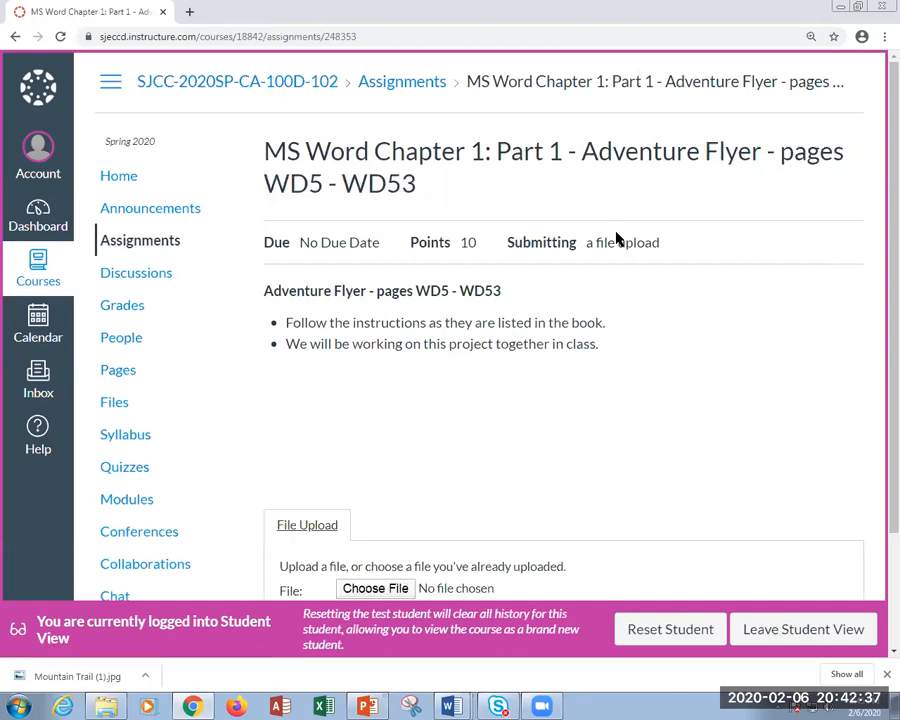
scroll(710, 409, "down", 2)
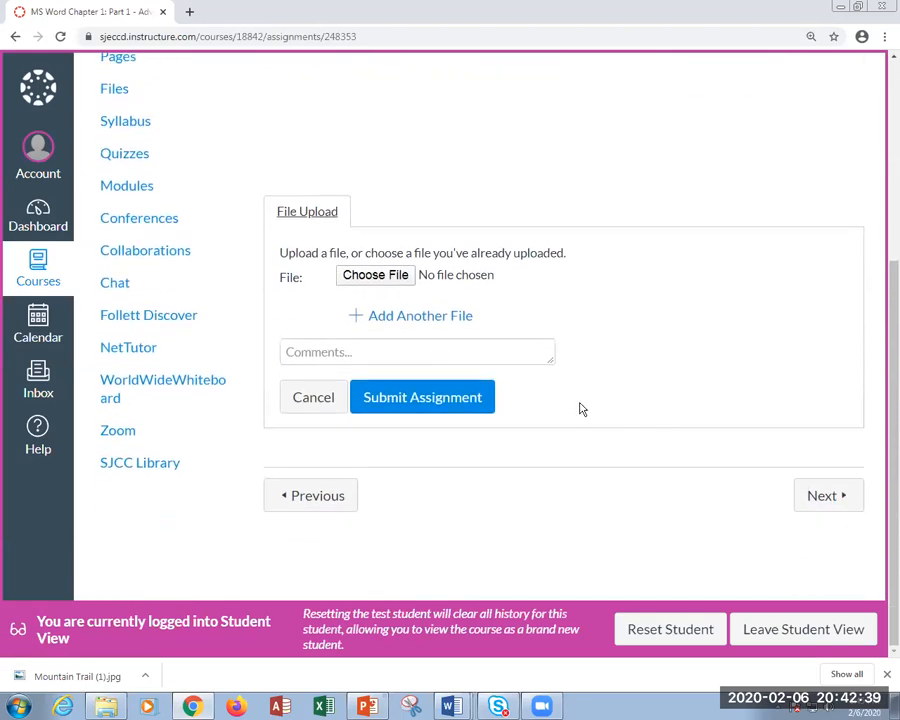
Start choosing the file to upload and browse to the My Documents location of the Documents library.
left_click(376, 276)
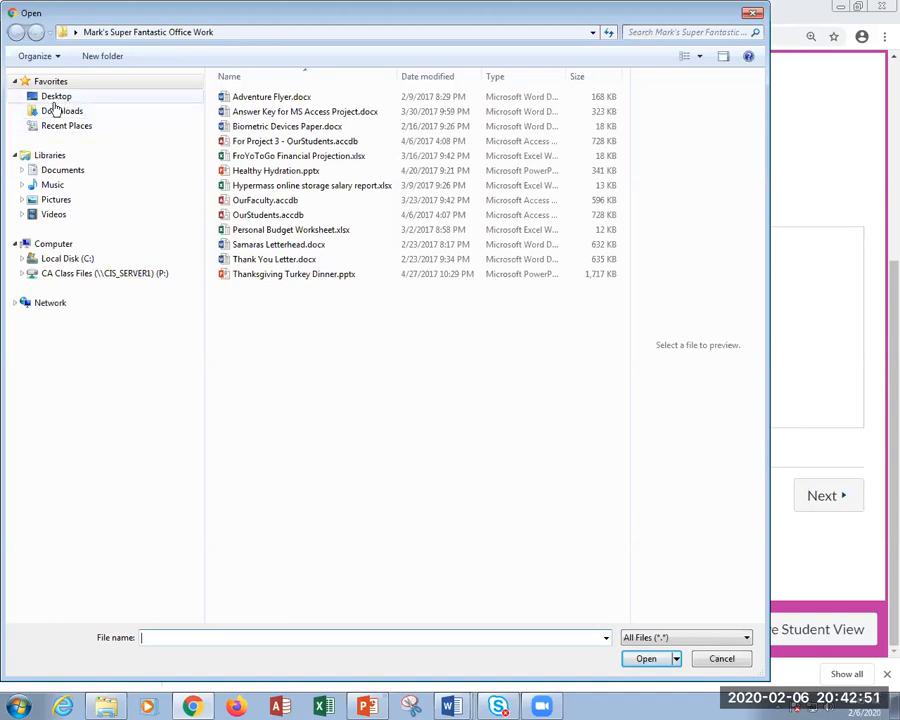
left_click(66, 172)
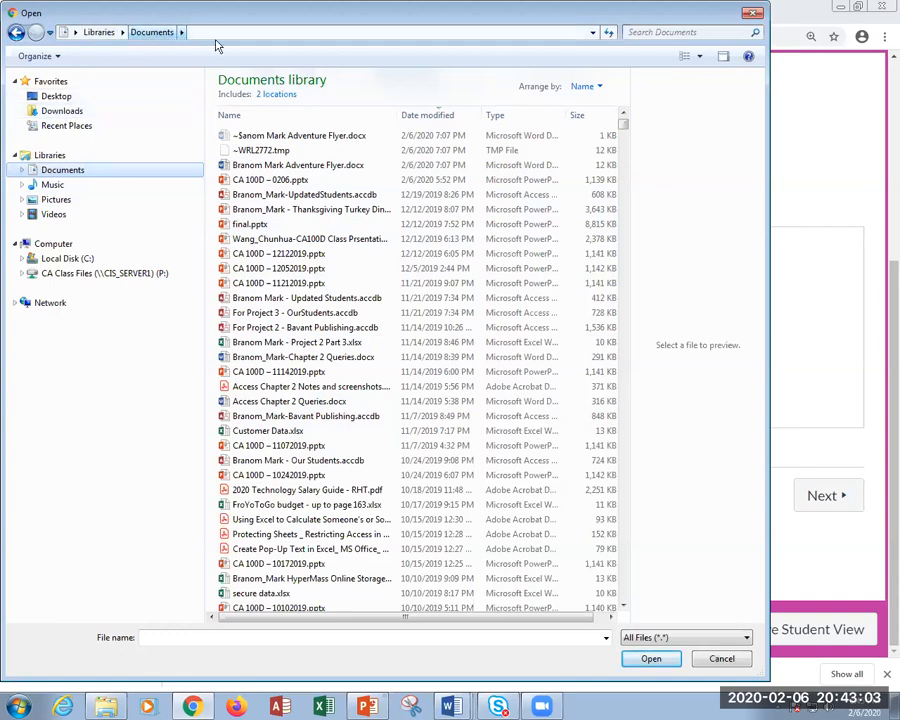
left_click(272, 94)
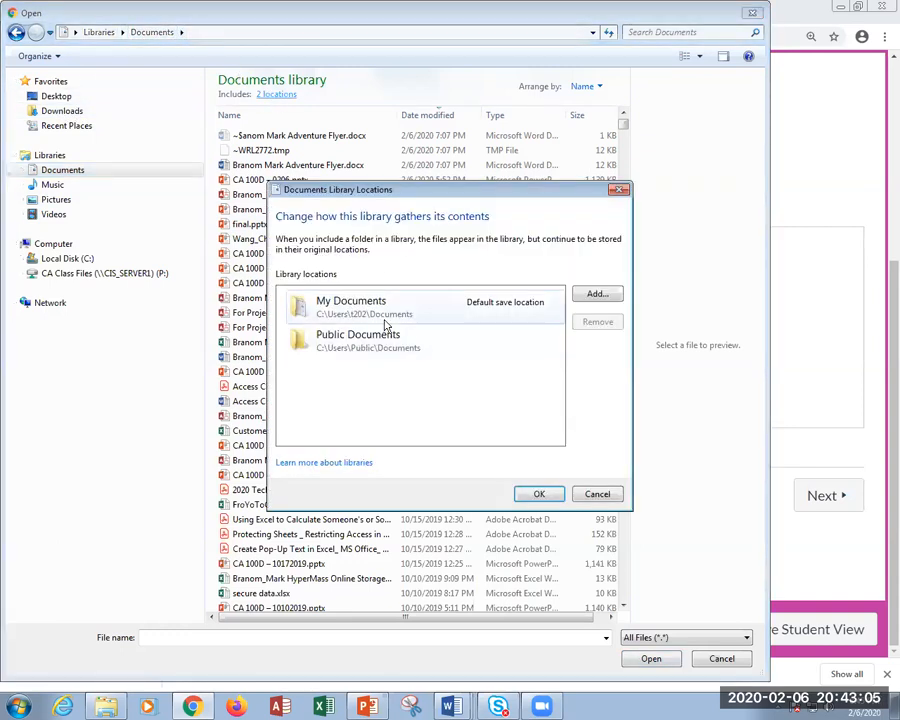
left_click(351, 313)
left_click(537, 493)
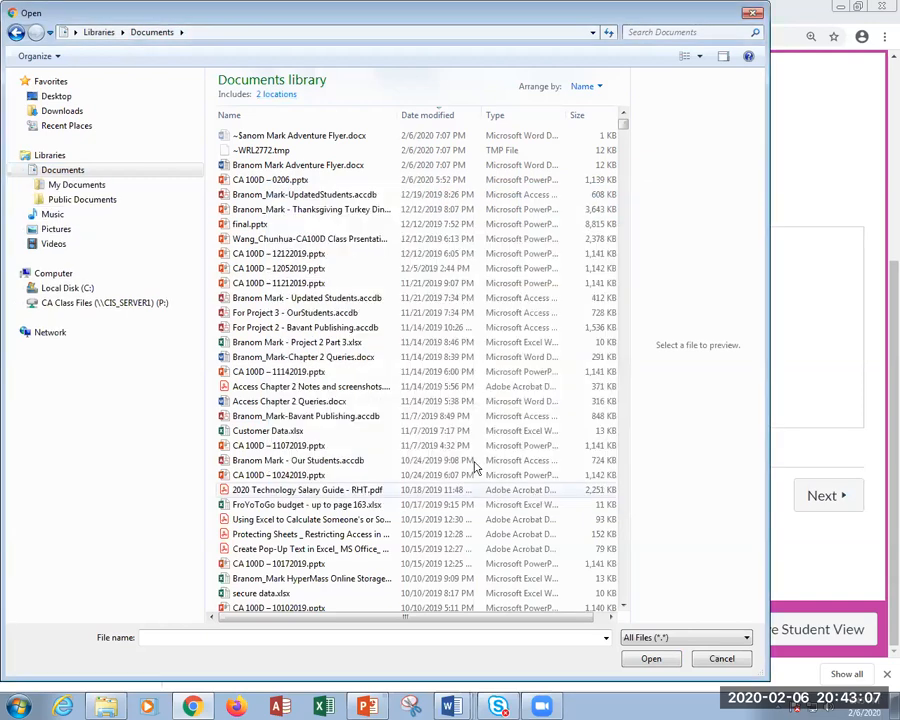
left_click(70, 187)
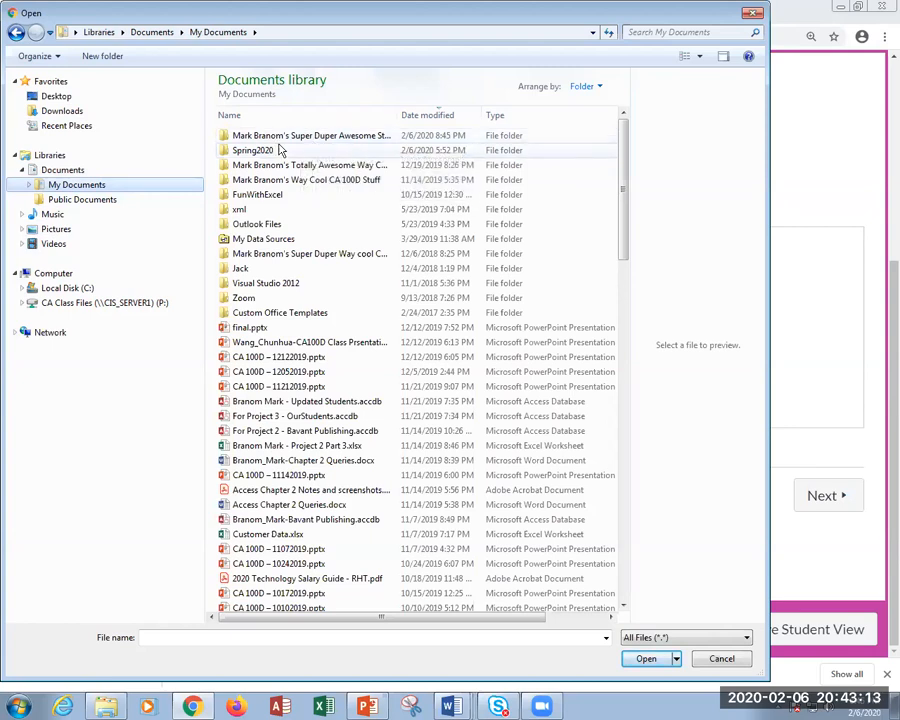
Attach the Adventure Flyer Word document from the "Super Duper Awesome Stuff" folder to the submission.
left_click(346, 136)
key("Return")
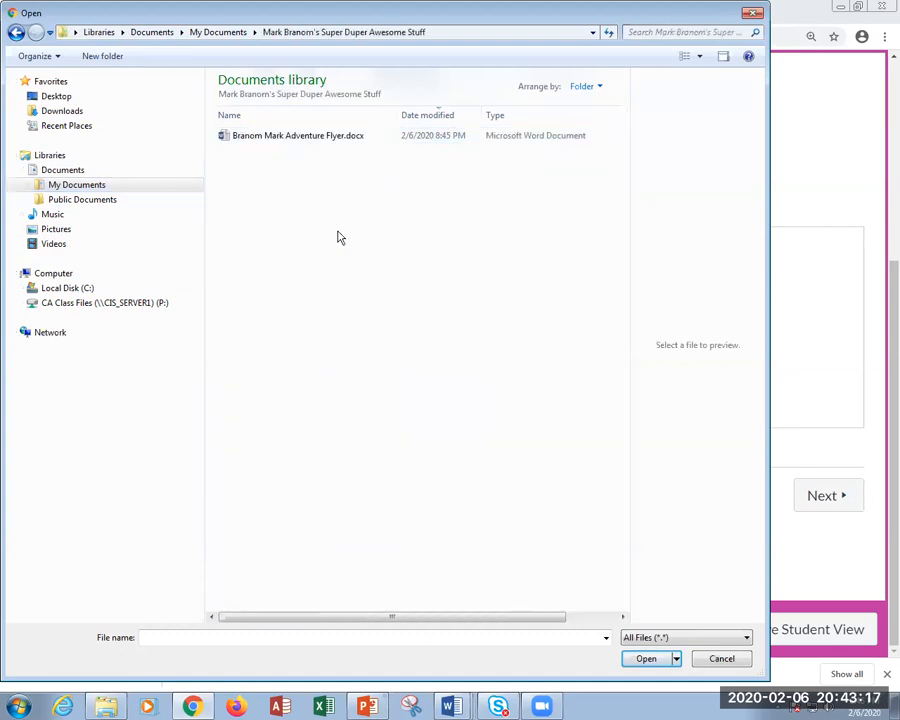
left_click(274, 137)
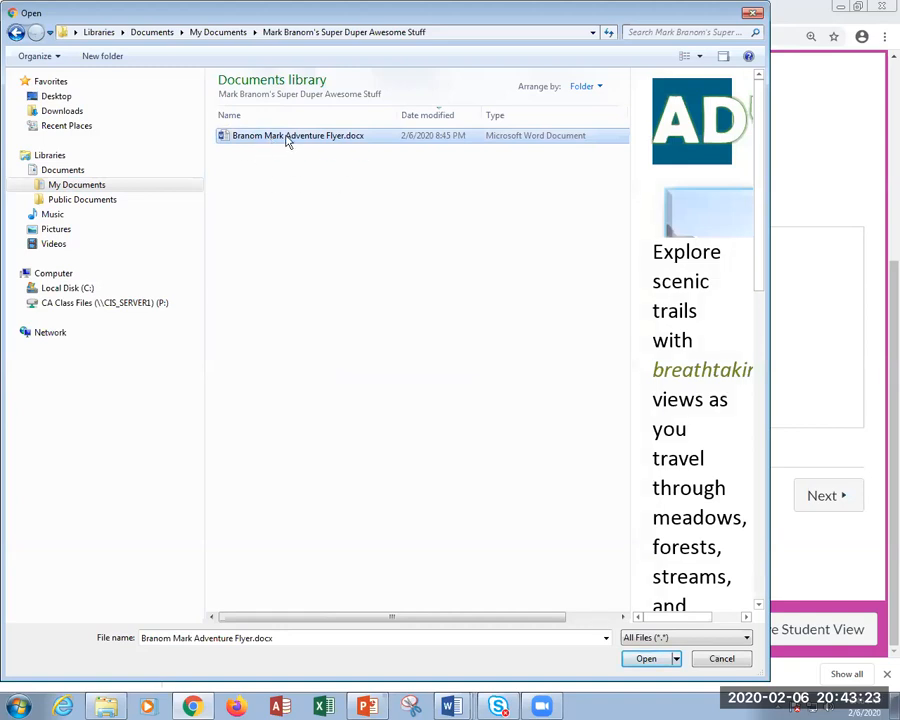
left_click(658, 660)
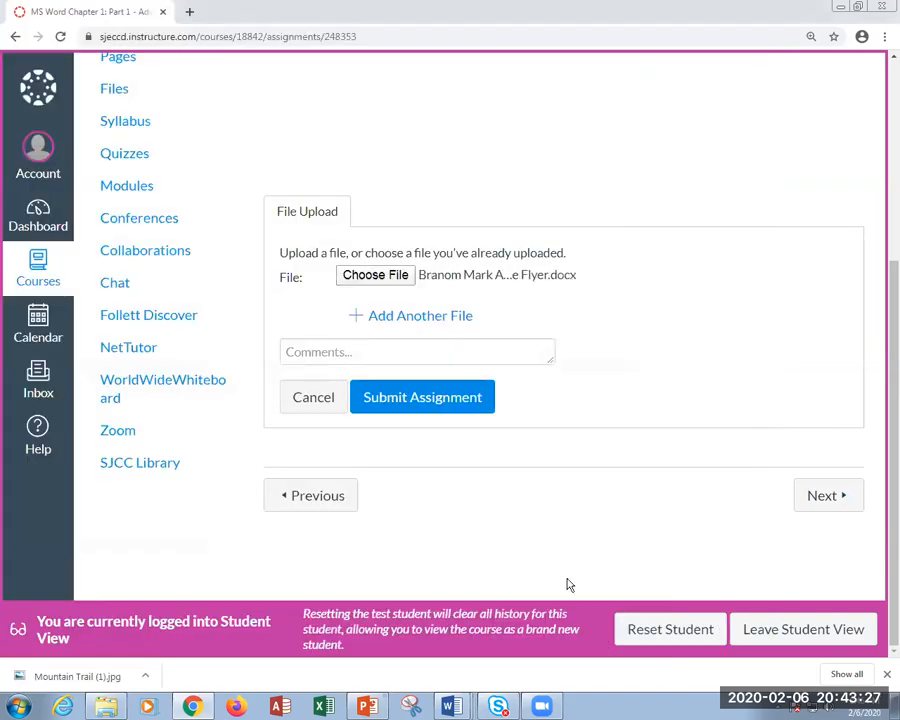
Submit the Adventure Flyer assignment with the comment left blank.
left_click(371, 354)
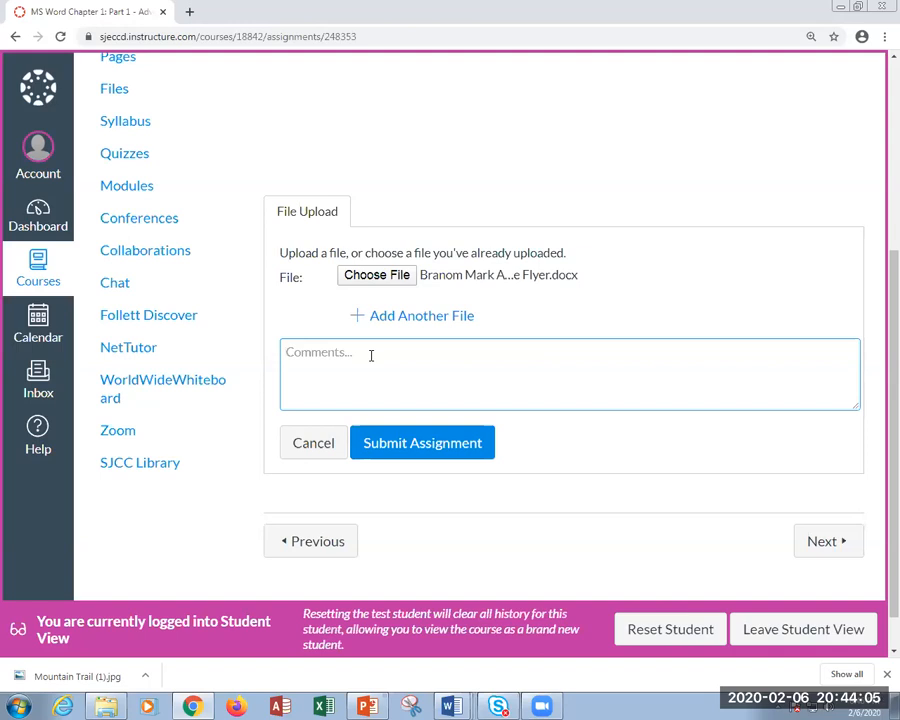
left_click(395, 438)
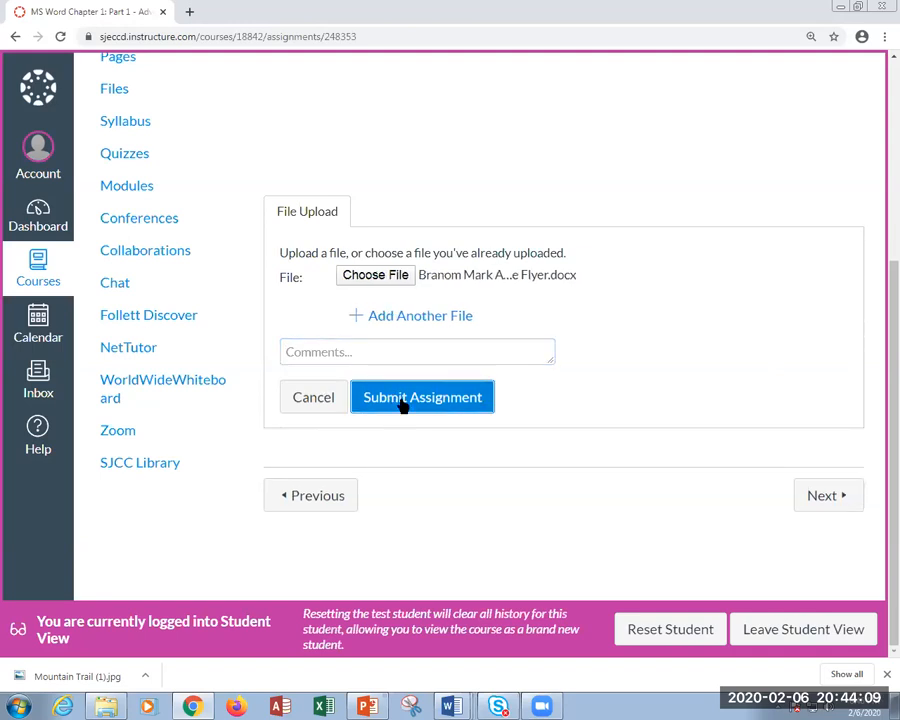
left_click(402, 398)
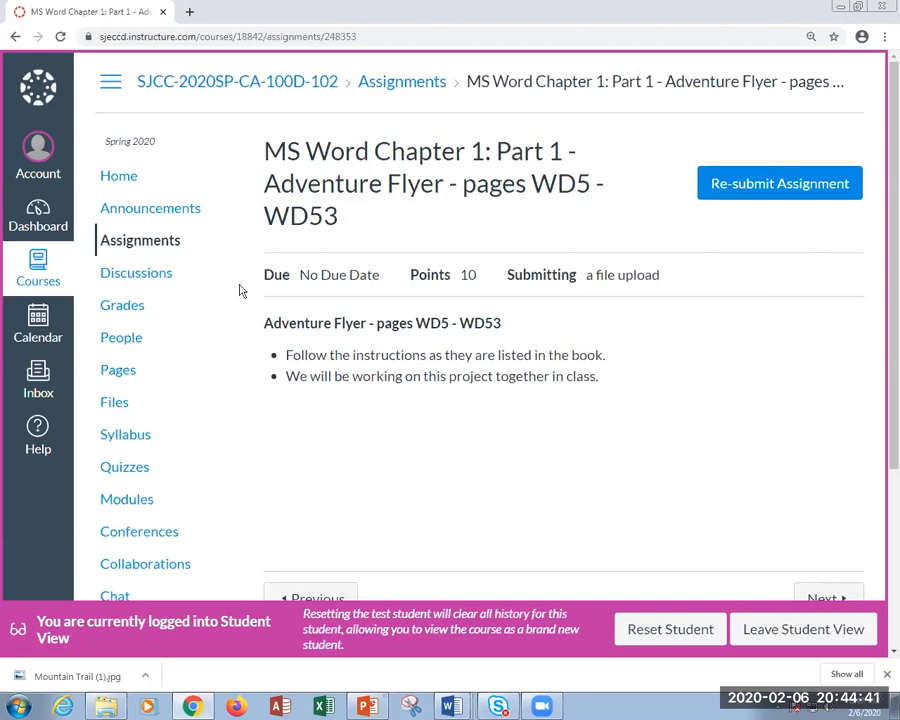
Resubmit the assignment, attaching the same Adventure Flyer document from the "Super Duper Awesome Stuff" folder.
left_click(757, 199)
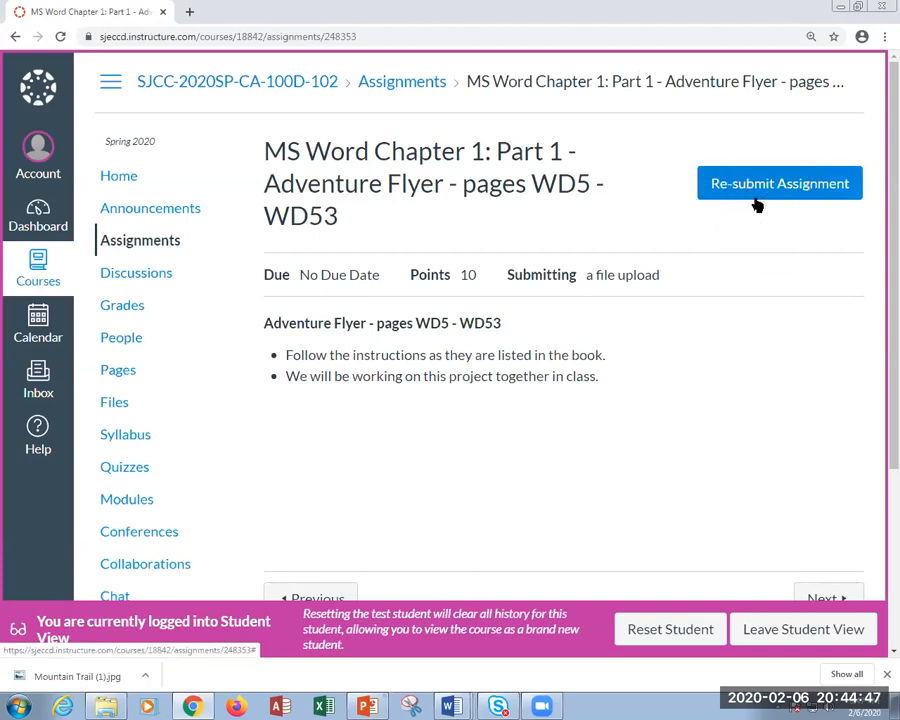
left_click(755, 200)
scroll(506, 432, "down", 2)
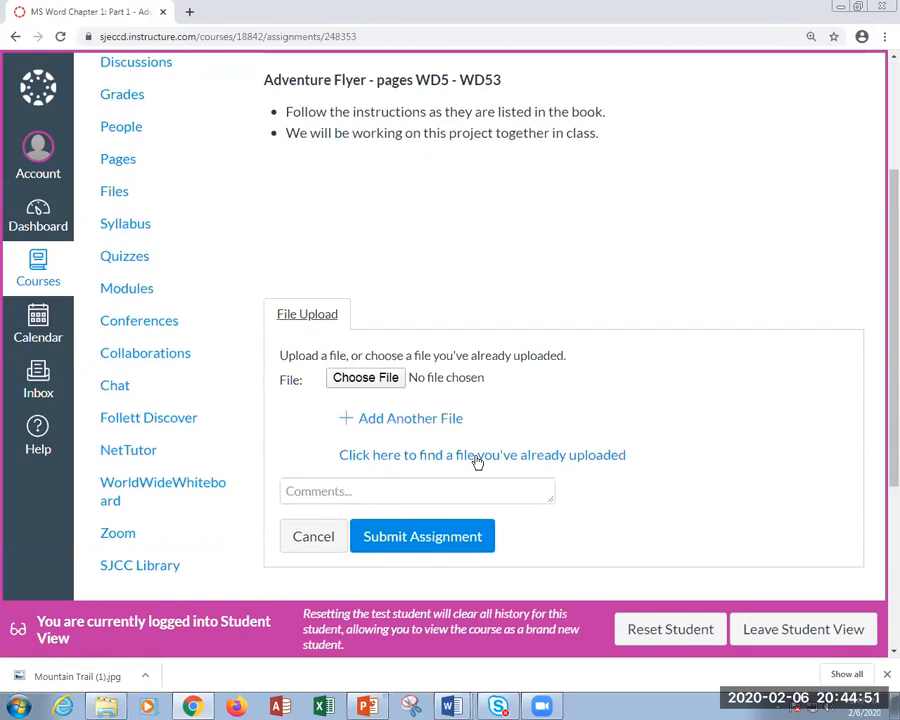
left_click(364, 380)
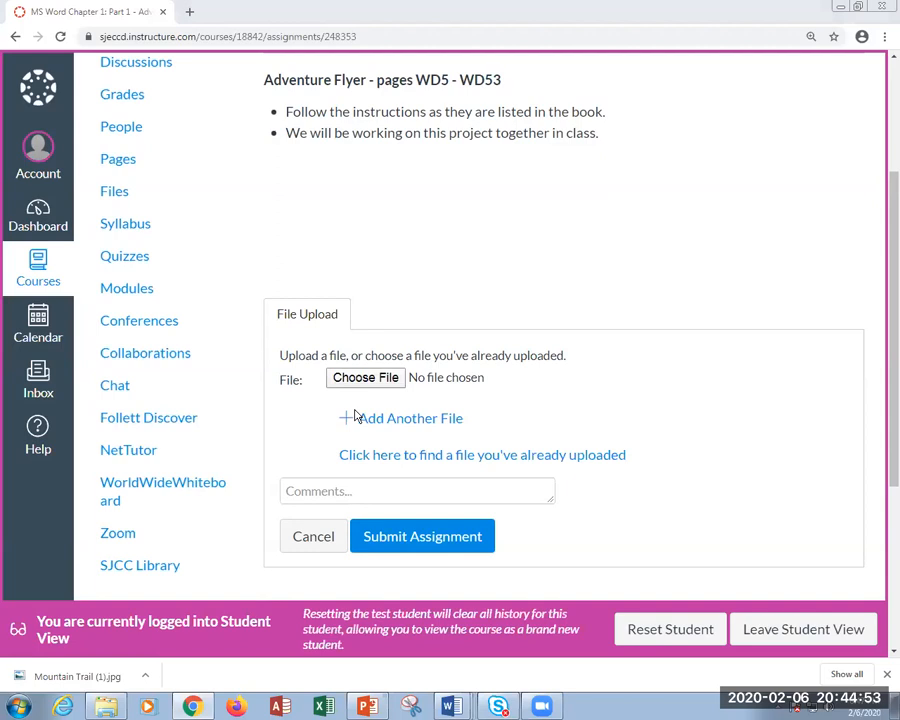
left_click(295, 135)
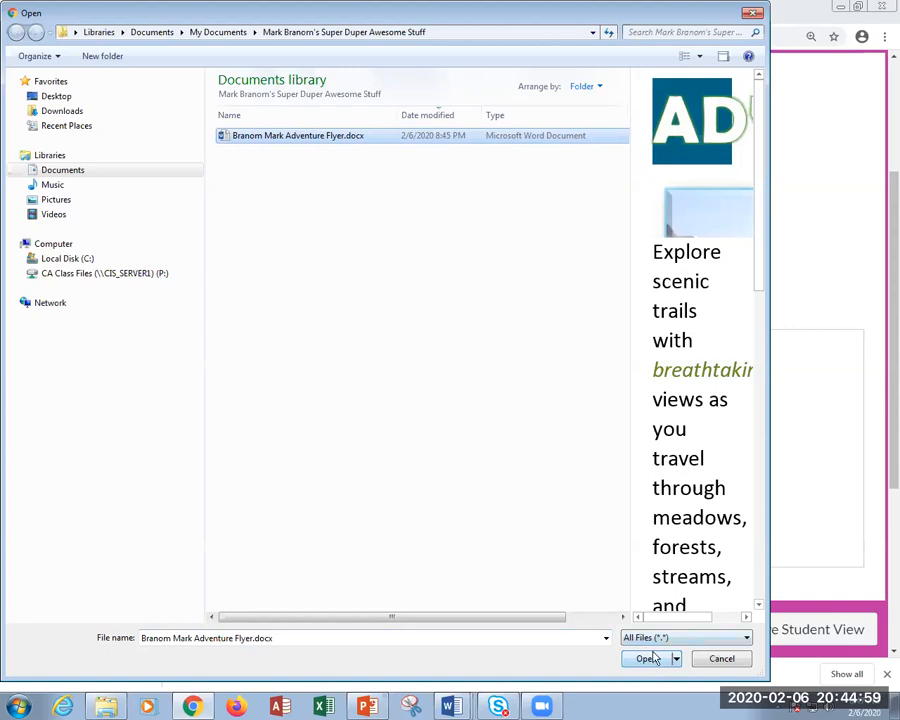
left_click(650, 659)
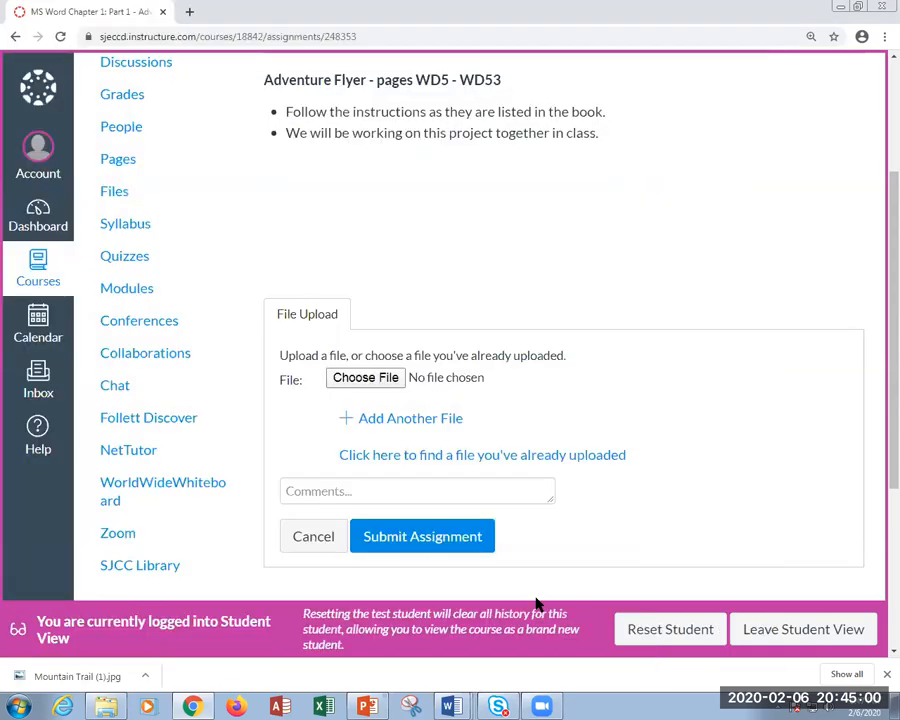
left_click(411, 543)
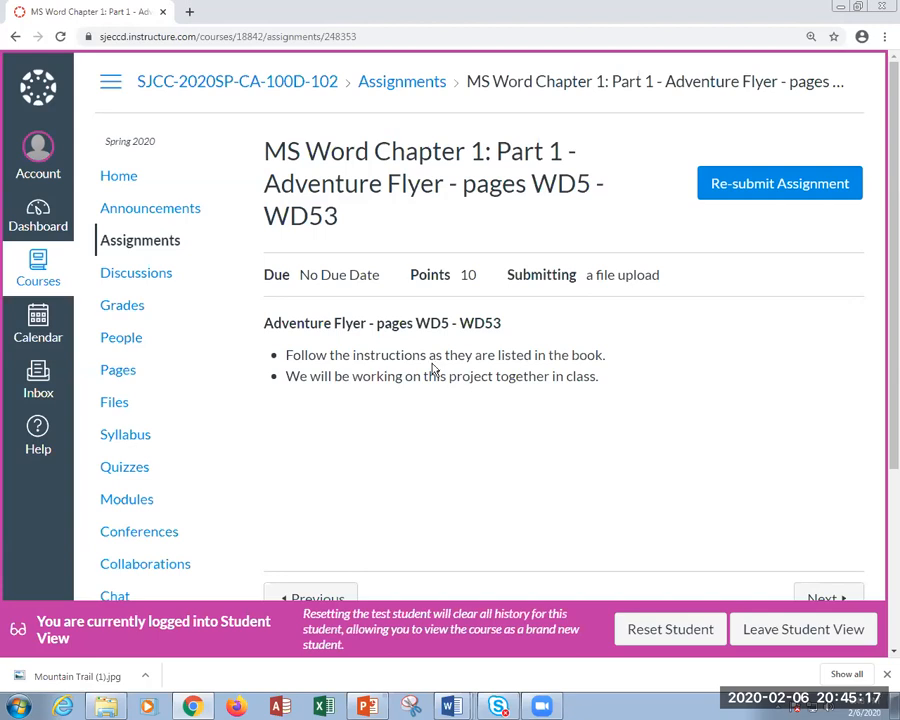
Review the assignment's Submission section and download the submitted Adventure Flyer document to the Downloads folder.
scroll(514, 322, "down", 3)
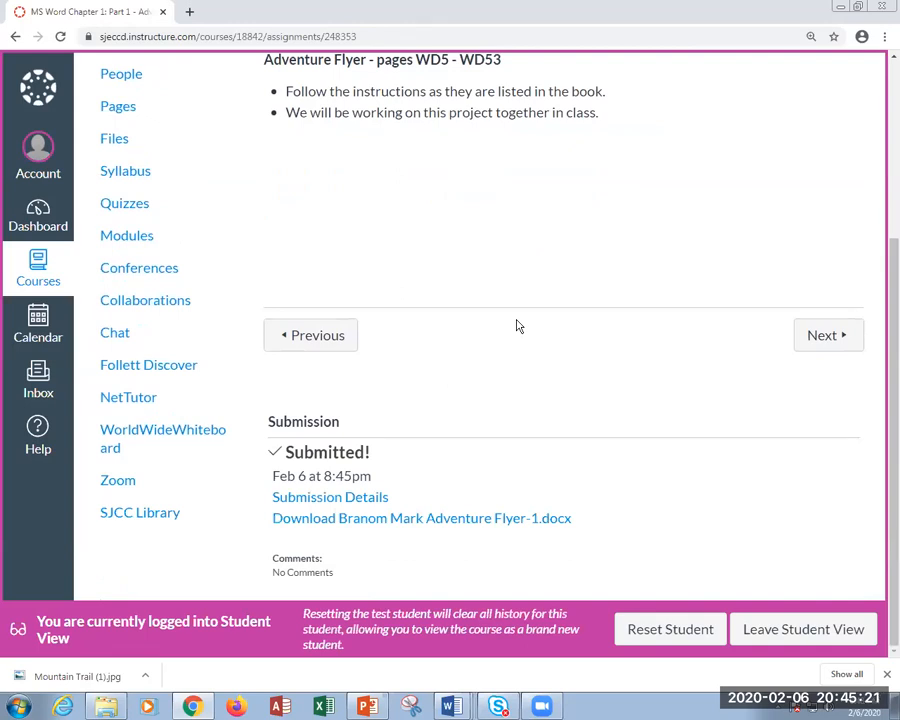
scroll(518, 323, "up", 2)
scroll(520, 315, "down", 2)
scroll(571, 372, "up", 3)
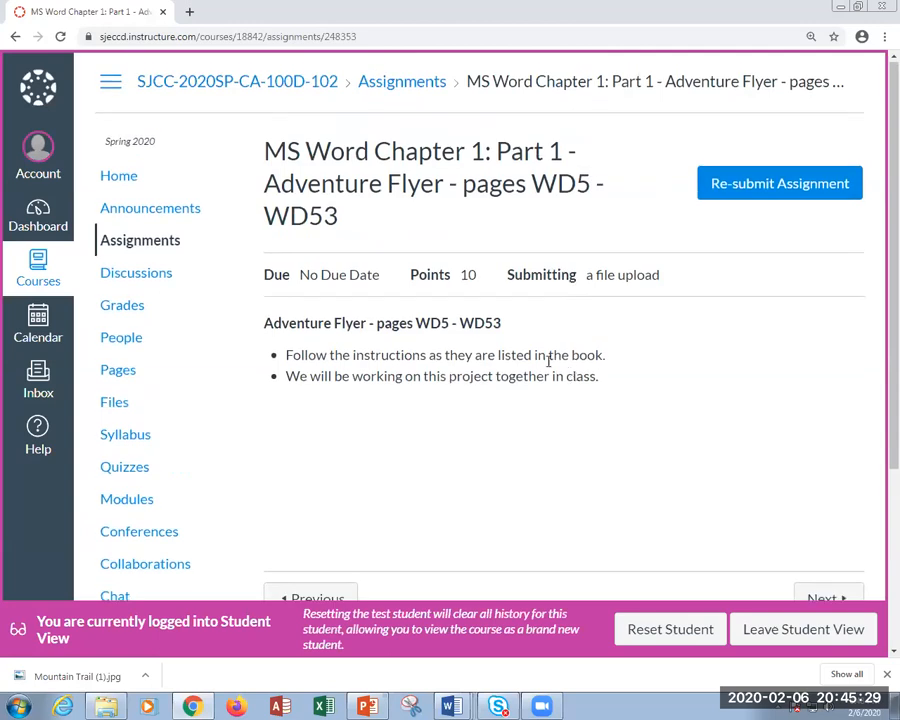
scroll(398, 268, "down", 3)
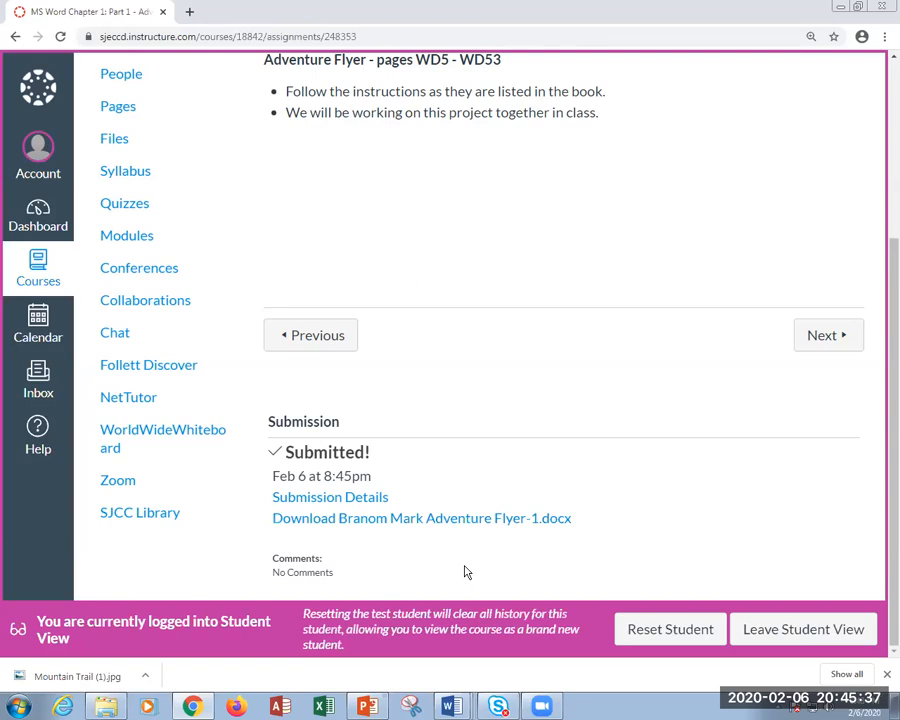
left_click(416, 520)
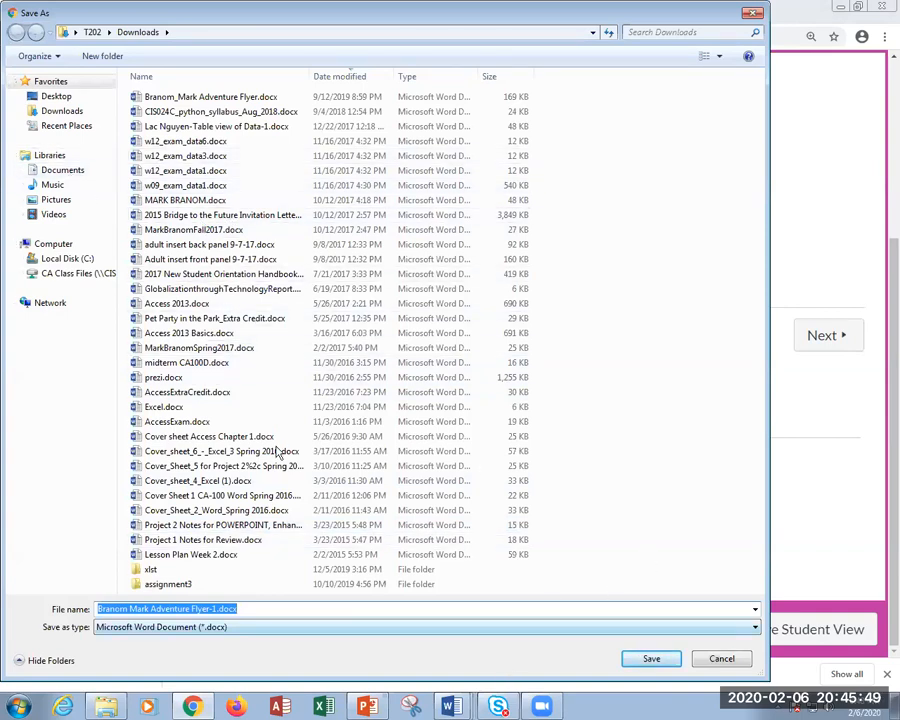
left_click(647, 659)
Open the downloaded flyer in Word with editing enabled, check it, and close it to return to the original flyer.
left_click(90, 676)
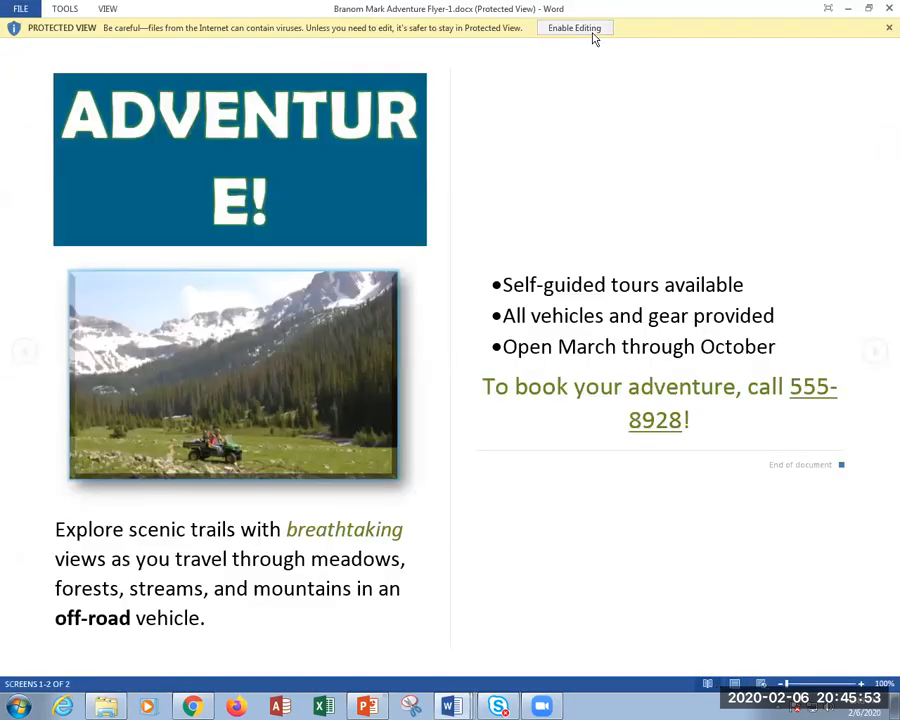
left_click(594, 32)
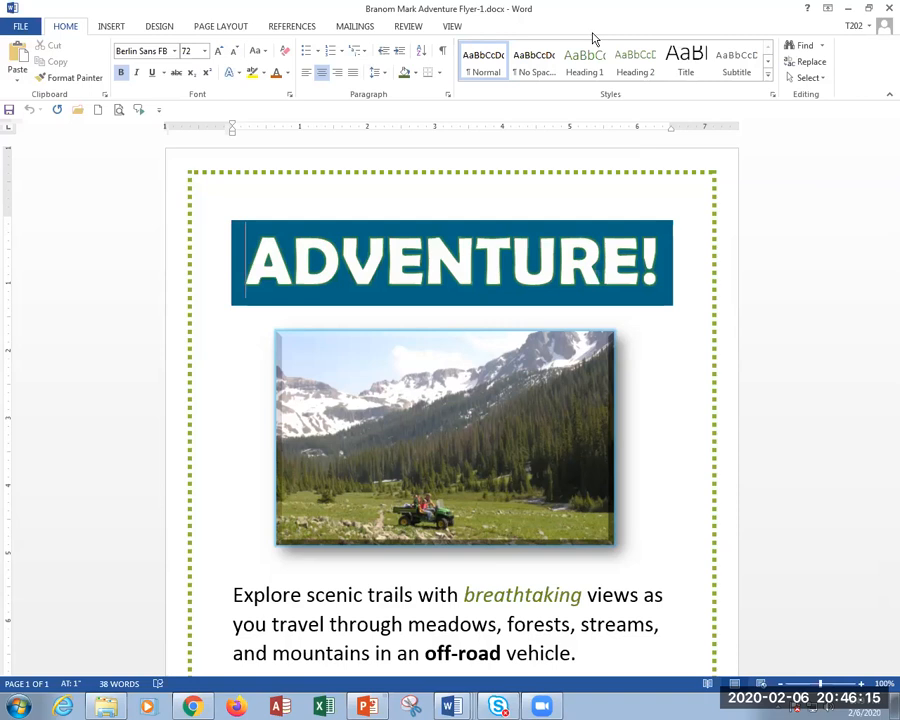
left_click(887, 16)
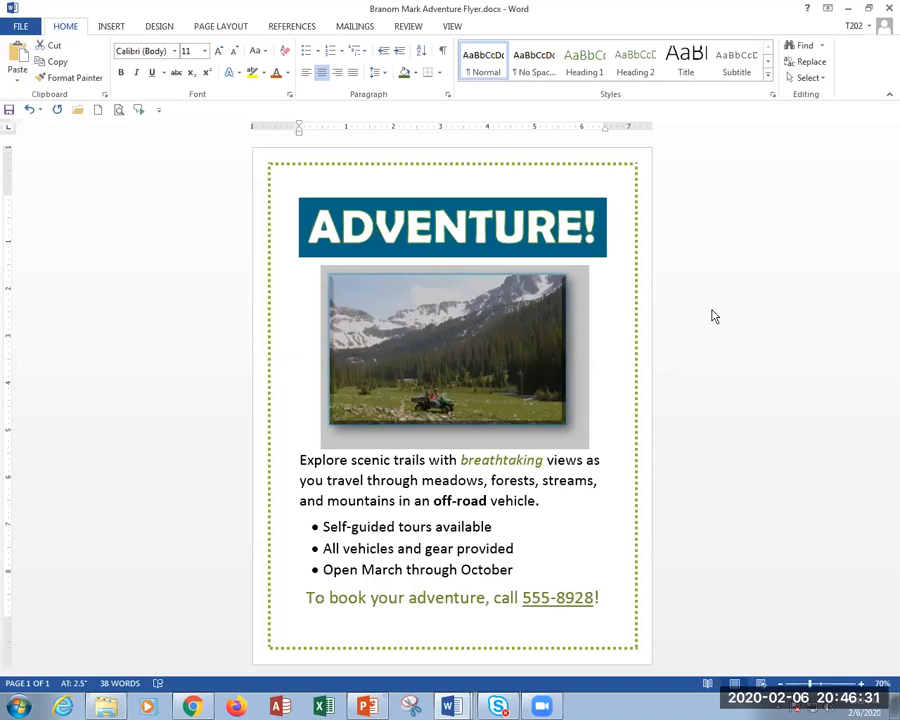
left_click(527, 540)
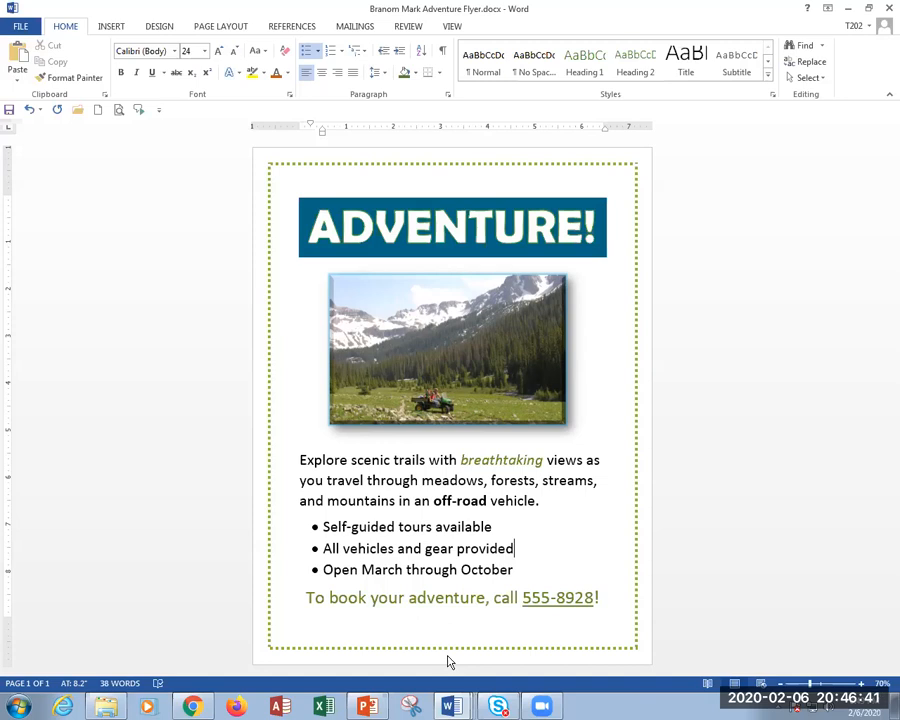
Switch back to Chrome and view the course's Assignments list, checking the Adventure Flyer entry under Word Processing (MS Word).
left_click(193, 706)
scroll(177, 384, "up", 4)
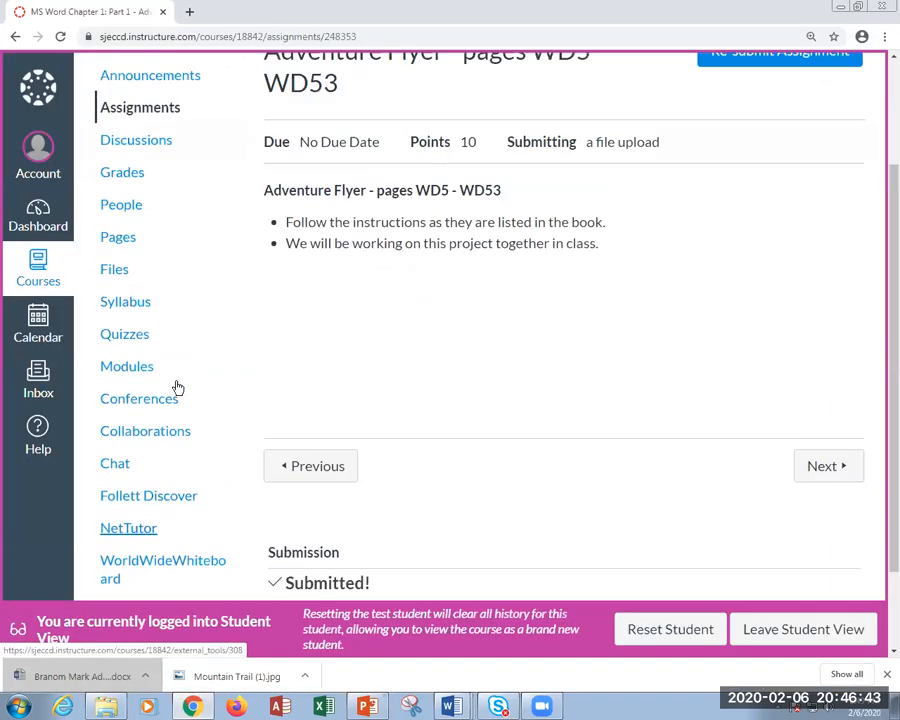
left_click(390, 92)
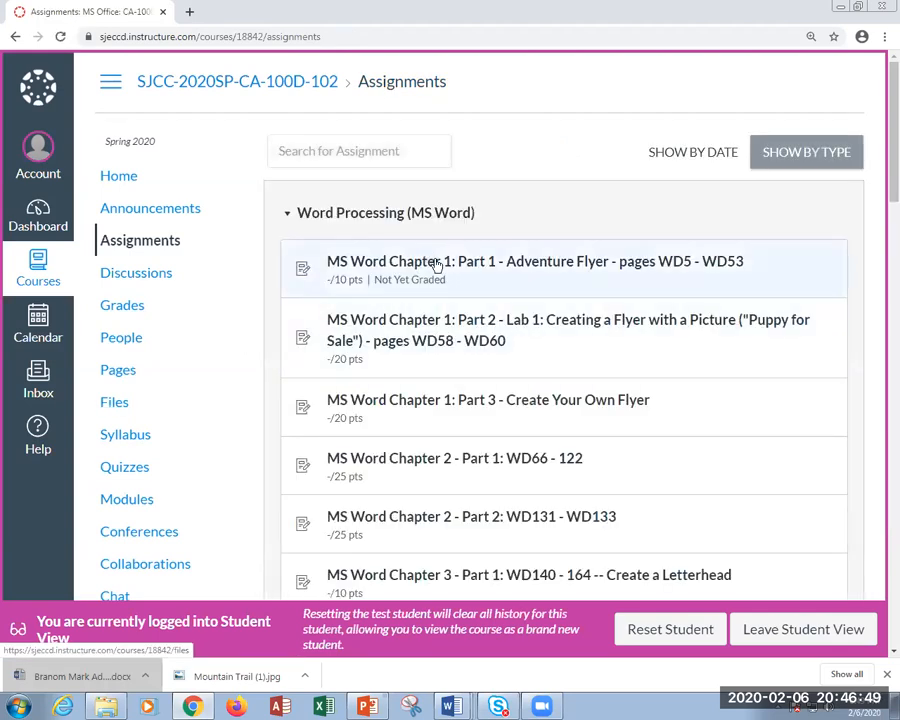
left_click(446, 271)
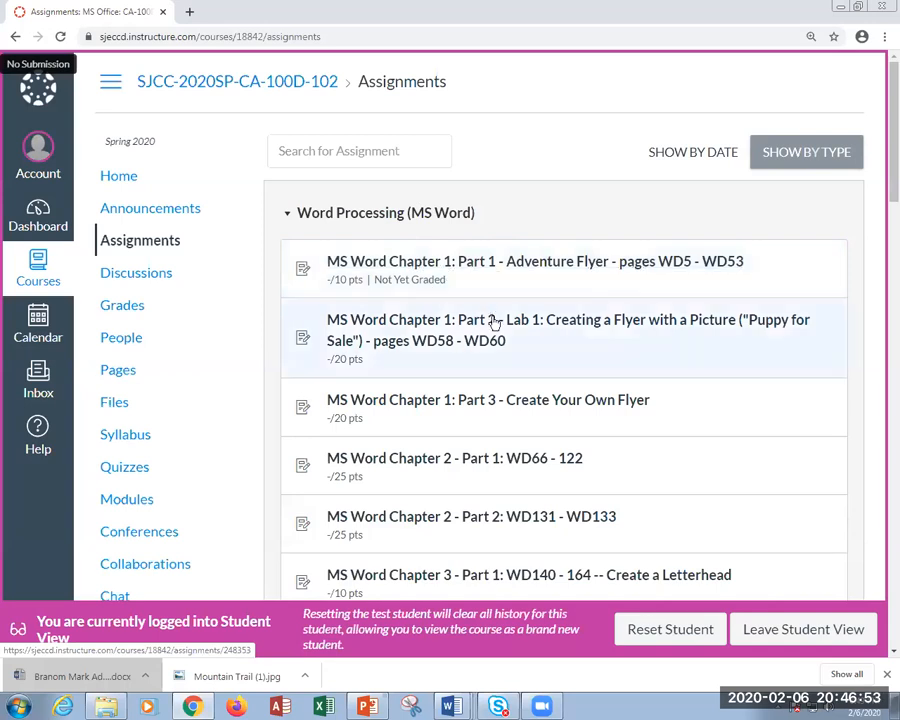
Open the "MS Word Chapter 1: Part 2 - Lab 1" Puppy for Sale assignment and review its instructions.
scroll(500, 290, "down", 1)
left_click(539, 267)
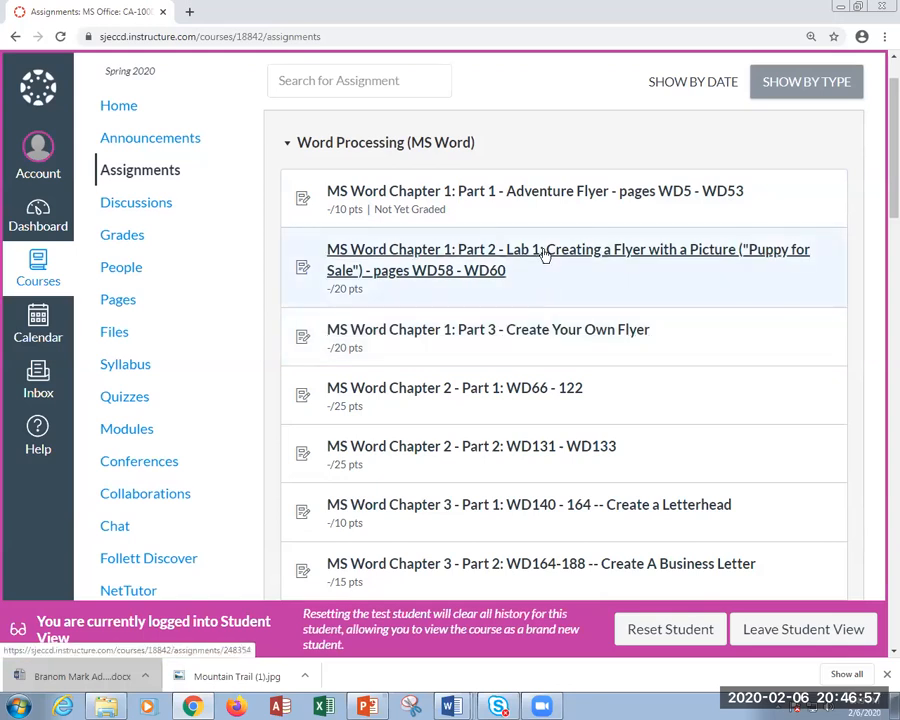
left_click(543, 256)
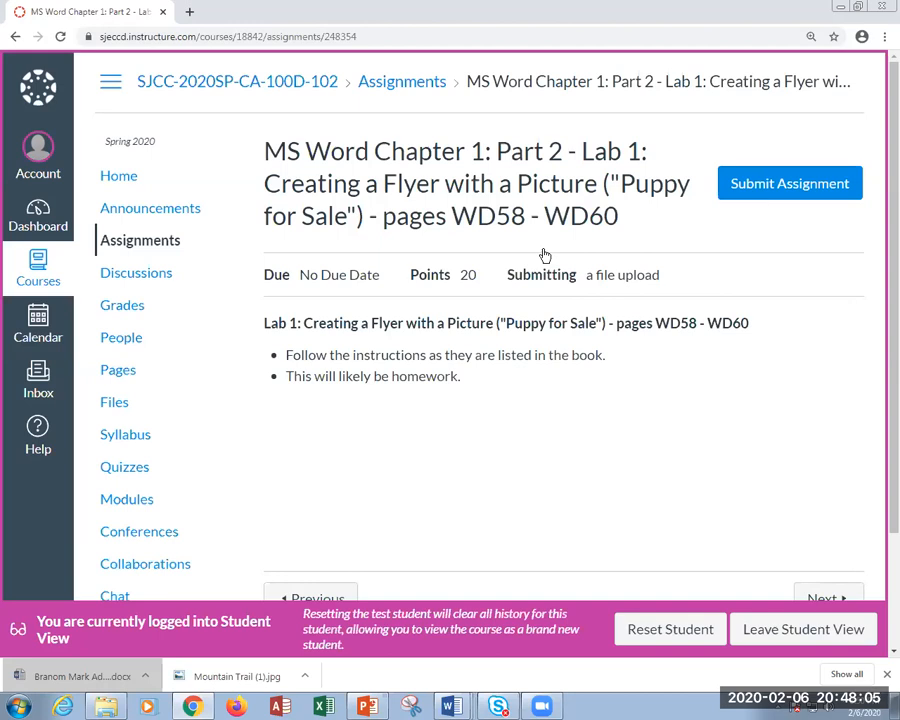
Switch to the Adventure flyer in Word and preview the theme color sets through Aspect without applying any.
key("alt+Tab")
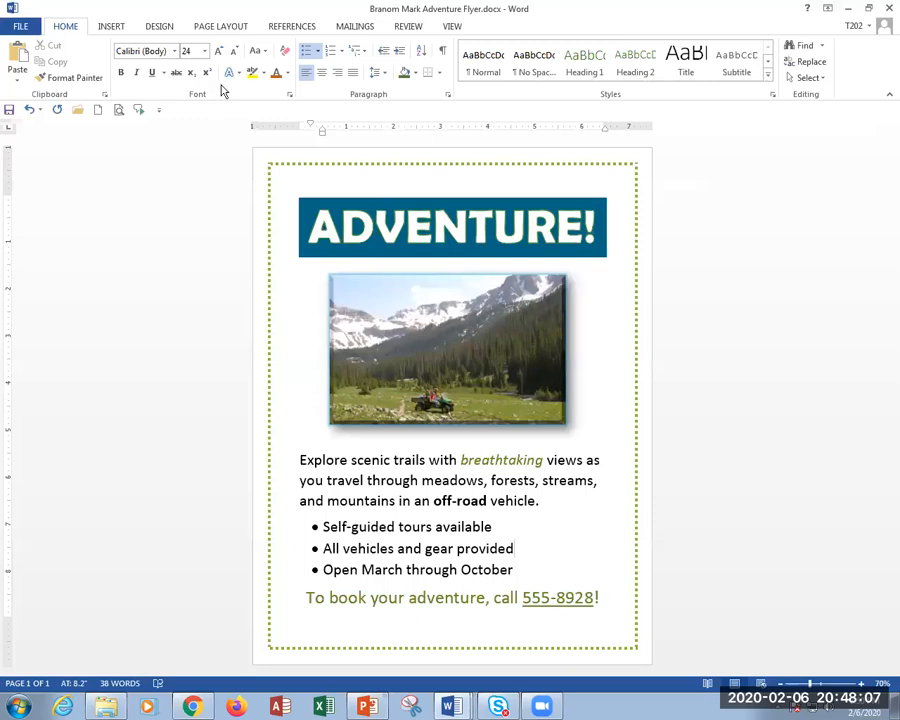
left_click(168, 34)
left_click(630, 74)
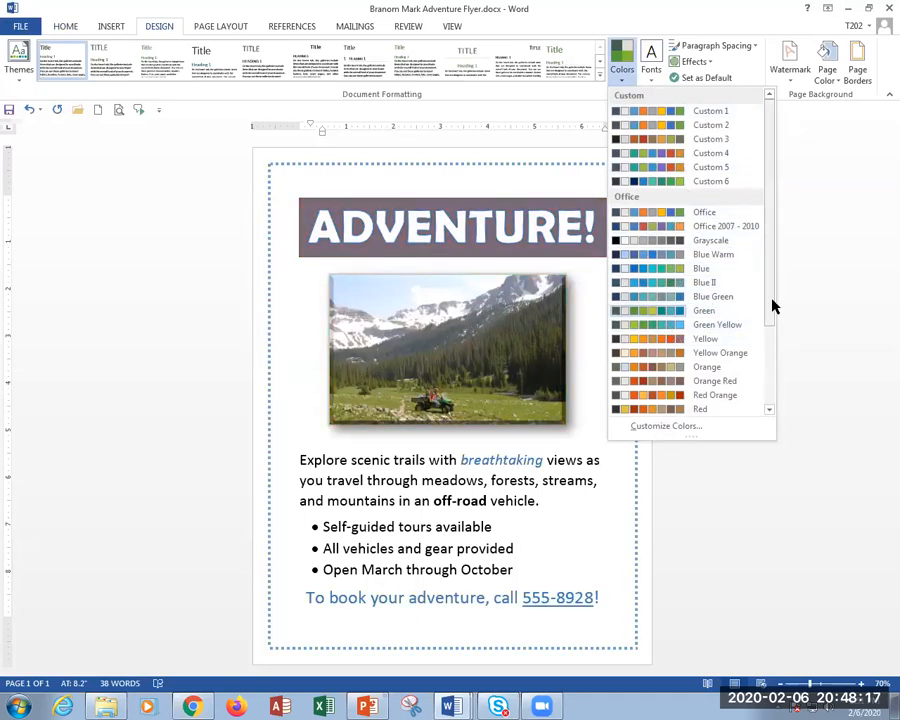
left_click_drag(776, 305, 770, 405)
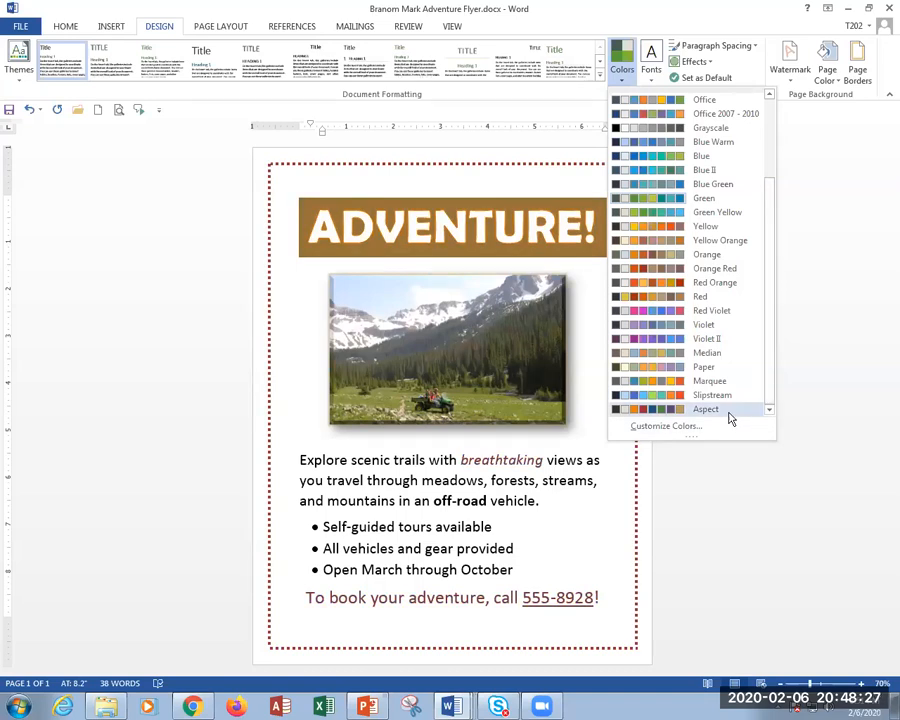
left_click(868, 383)
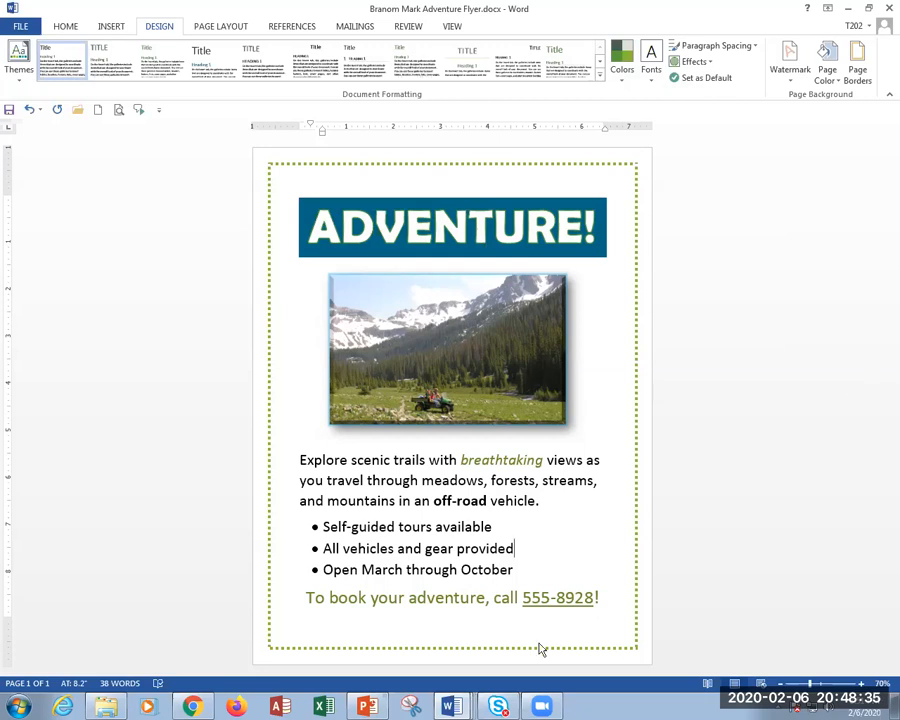
Return to Chrome and open the "MS Word Chapter 1: Part 3 - Create Your Own Flyer" assignment from the Assignments list.
left_click(193, 707)
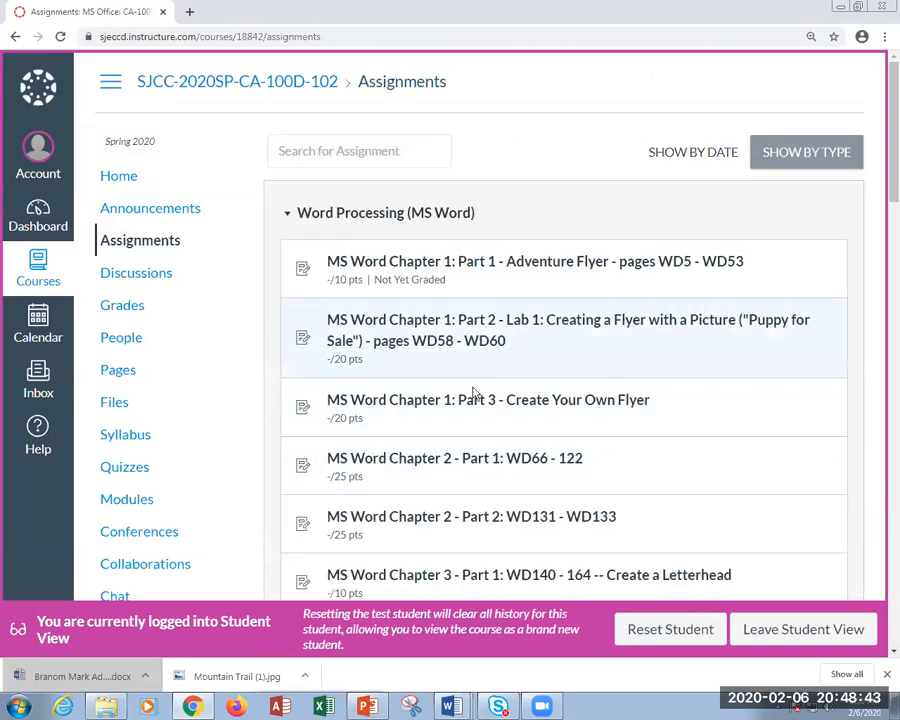
left_click(460, 401)
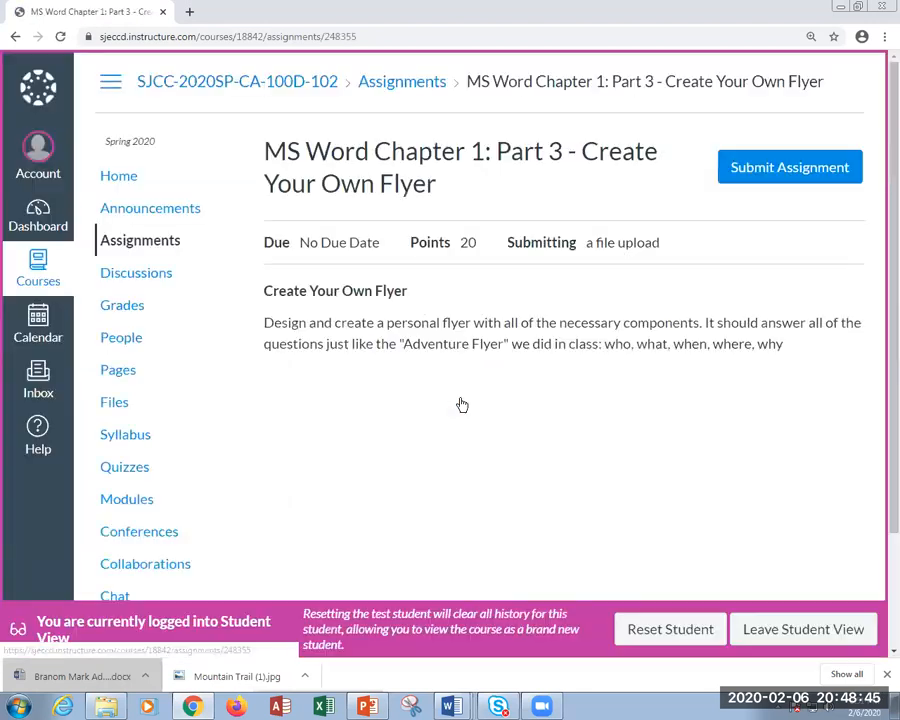